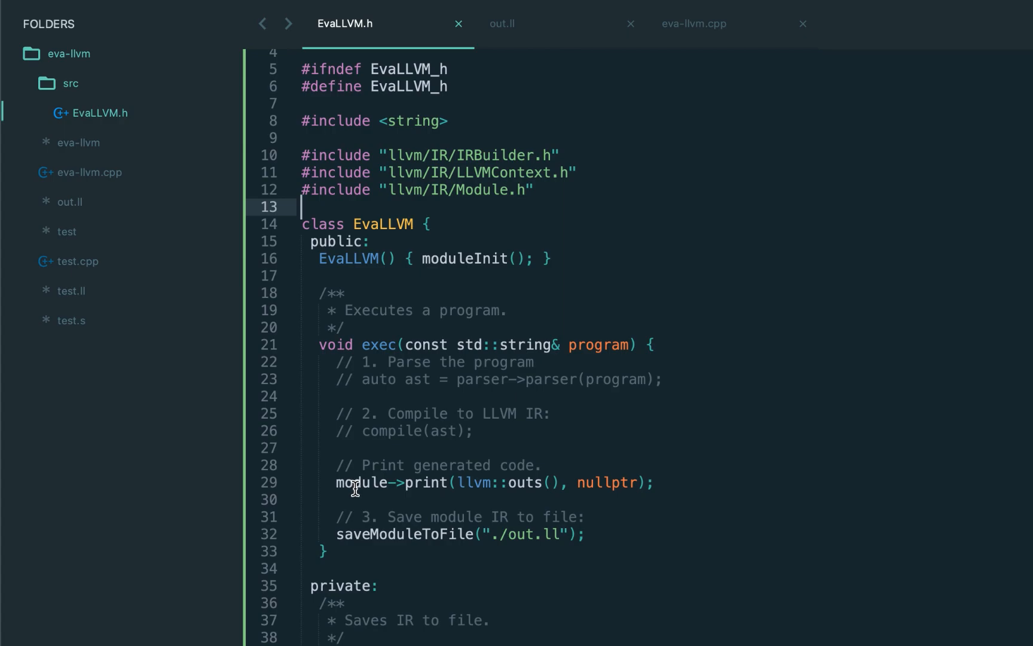
# - Mark the saveModuleToFile line and rest the caret at the end of exec in EvaLLVM.h
pyautogui.moveTo(336, 534); pyautogui.dragTo(326, 552)
pyautogui.click(645, 546)
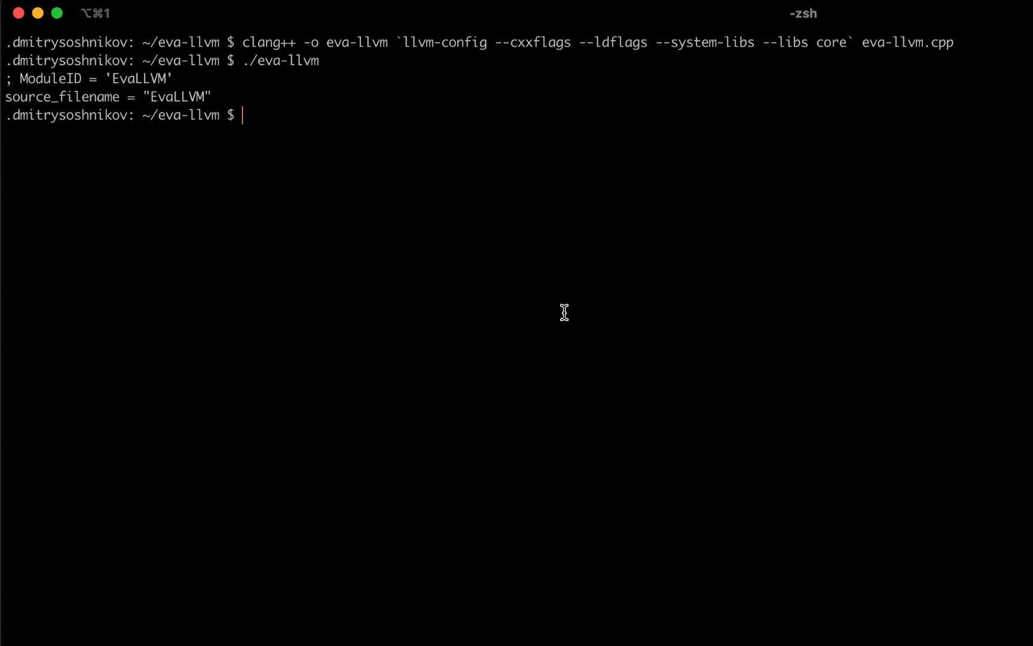
pyautogui.write('sl compile-run')
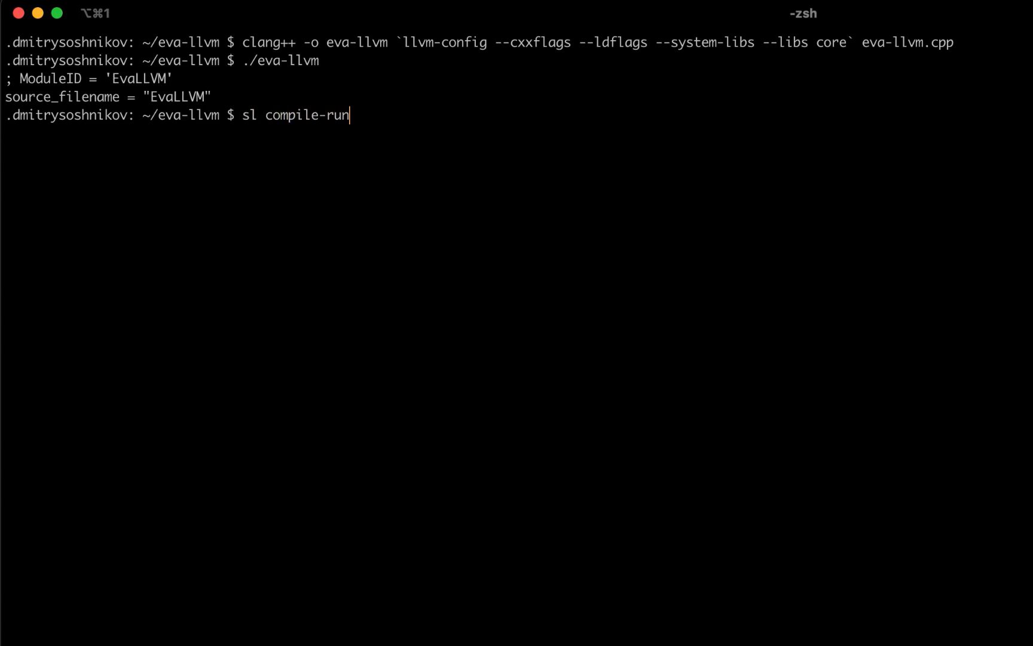
pyautogui.write('.sh')
# - Copy the clang++ build command line from the iTerm2 scrollback
pyautogui.moveTo(244, 42); pyautogui.dragTo(955, 42)
pyautogui.press('super+c')
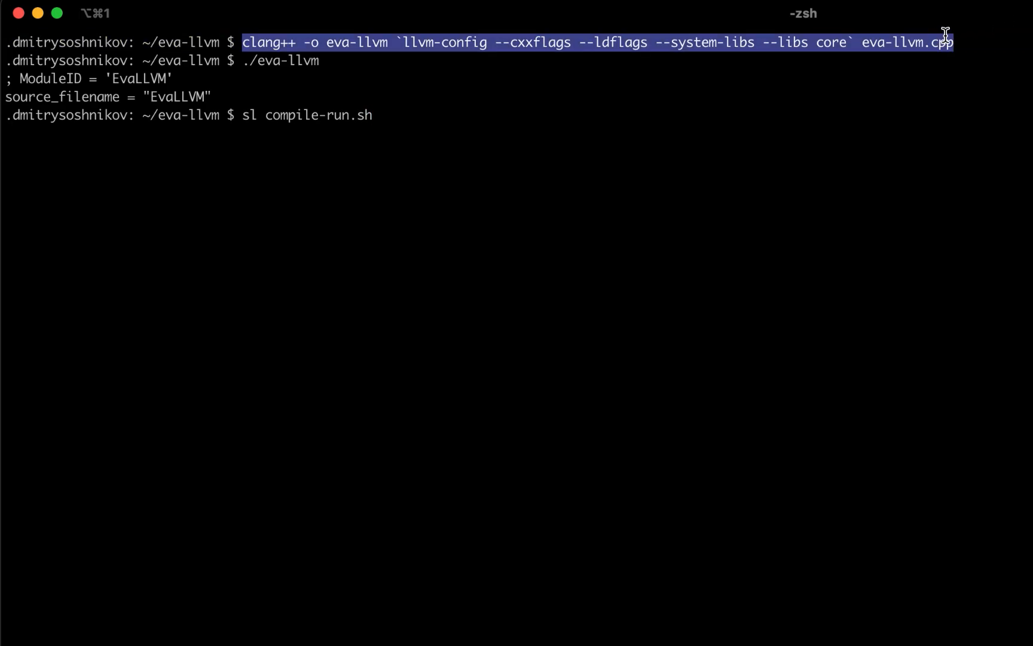
pyautogui.click(569, 138)
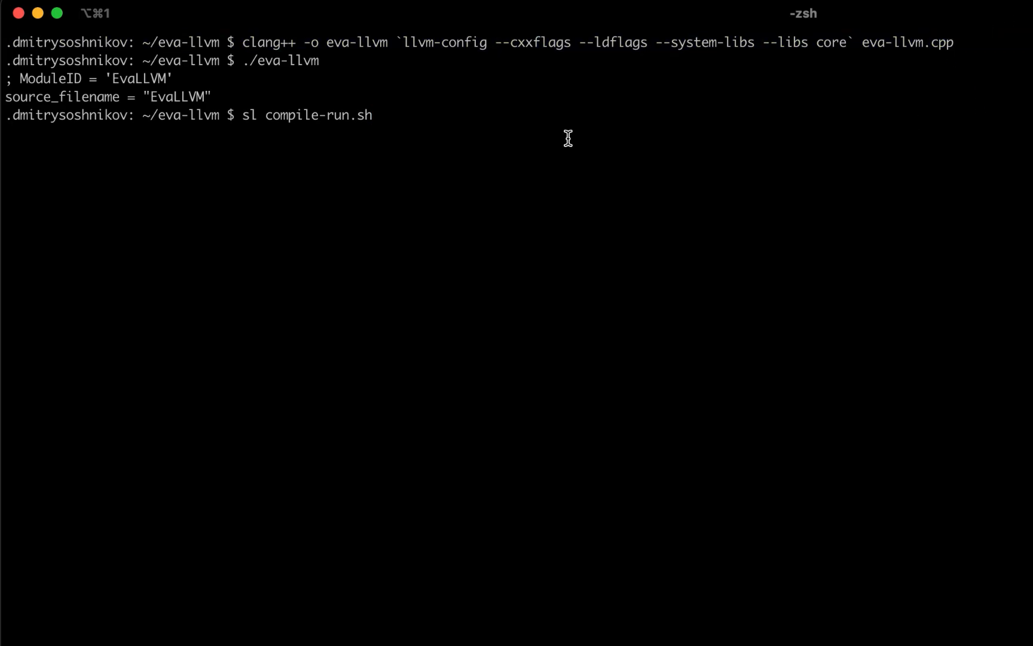
# - Start compile-run.sh with the pasted clang++ command under a compile comment, peeking at out.ll
pyautogui.press('Return')
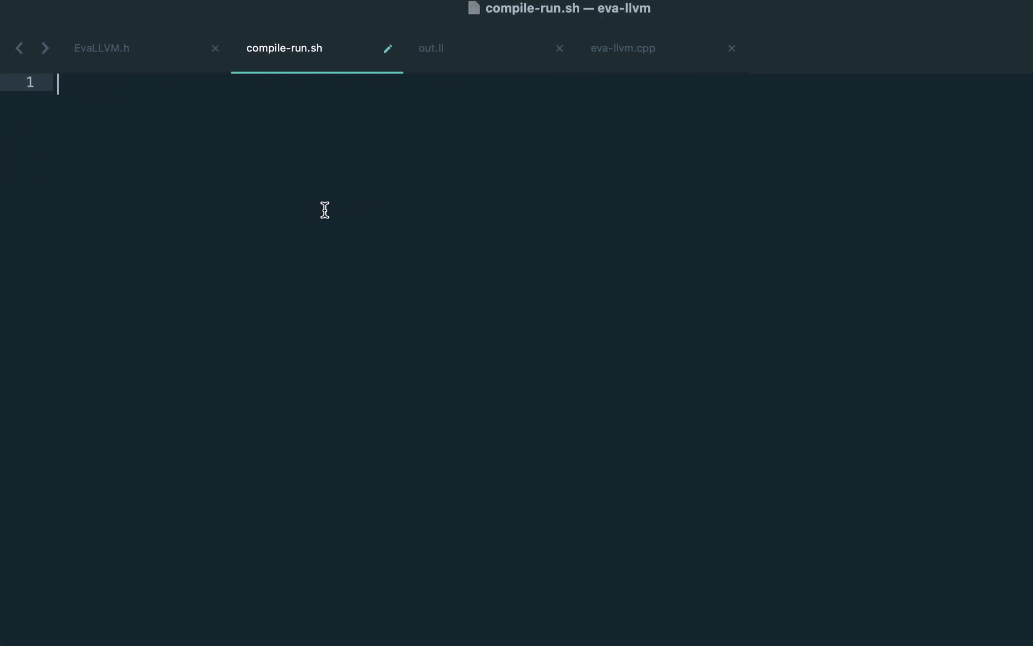
pyautogui.press('super+v')
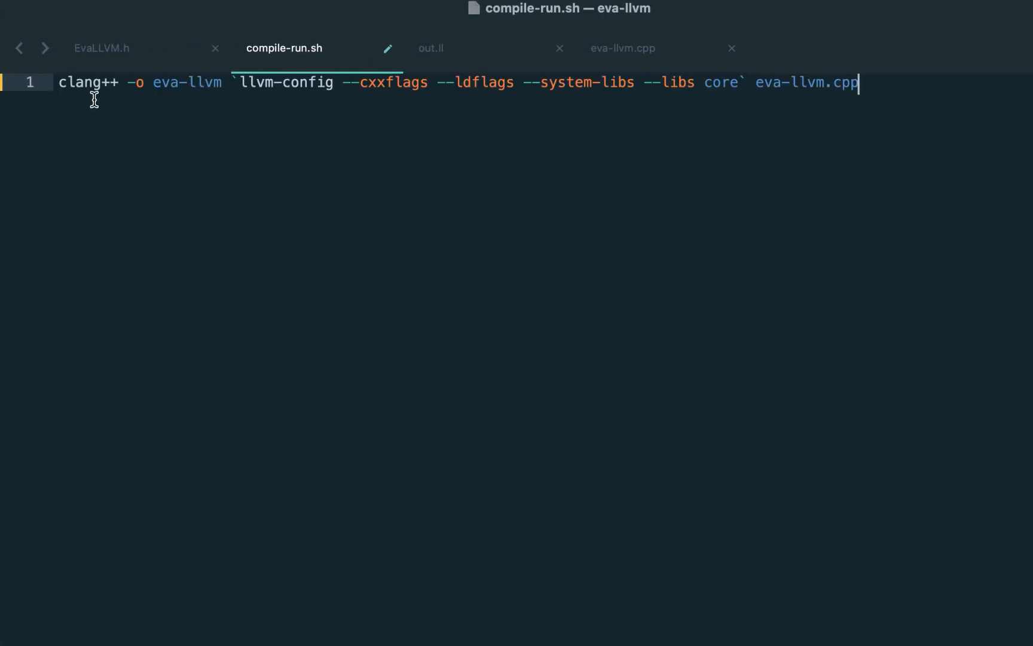
pyautogui.click(59, 83)
pyautogui.write('# Run main: ./eva-llvm')
pyautogui.write('# Comfile main:')
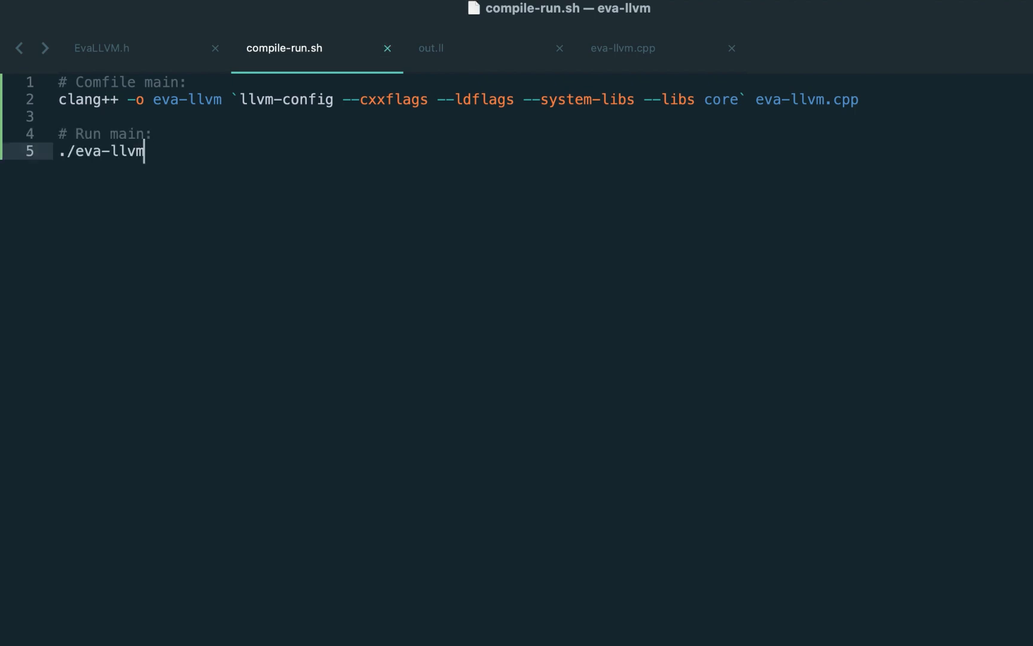
pyautogui.press('Return')
pyautogui.press('Return')
pyautogui.press('super+shift+bracketright')
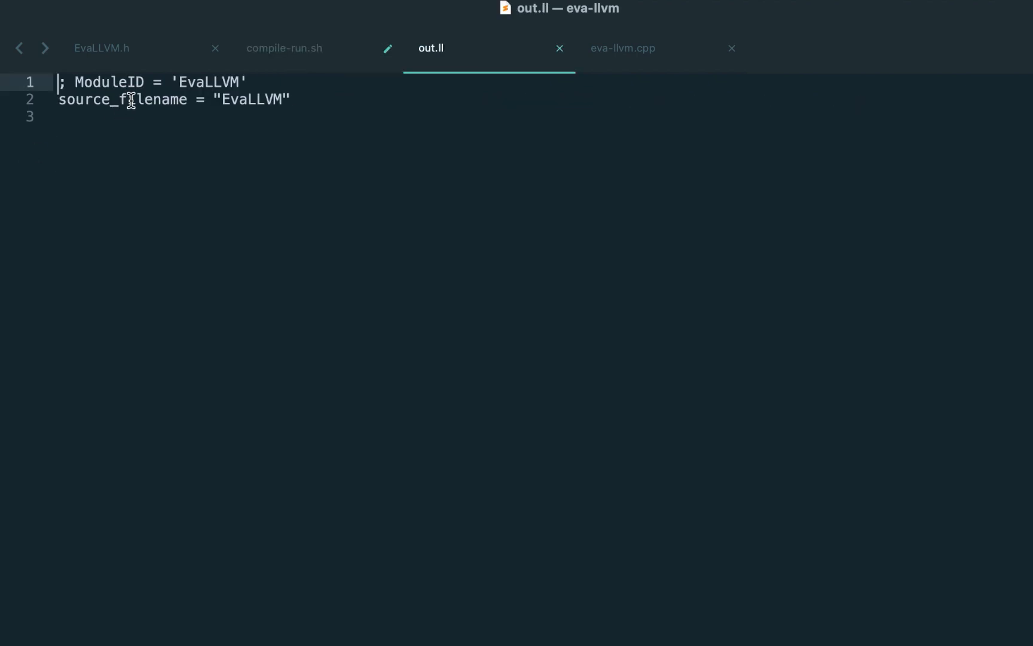
pyautogui.click(294, 49)
pyautogui.write('# Execute generated IR:')
# - Add the run ./eva-llvm and lli ./out.ll steps, save compile-run.sh and show the sidebar
pyautogui.press('Return')
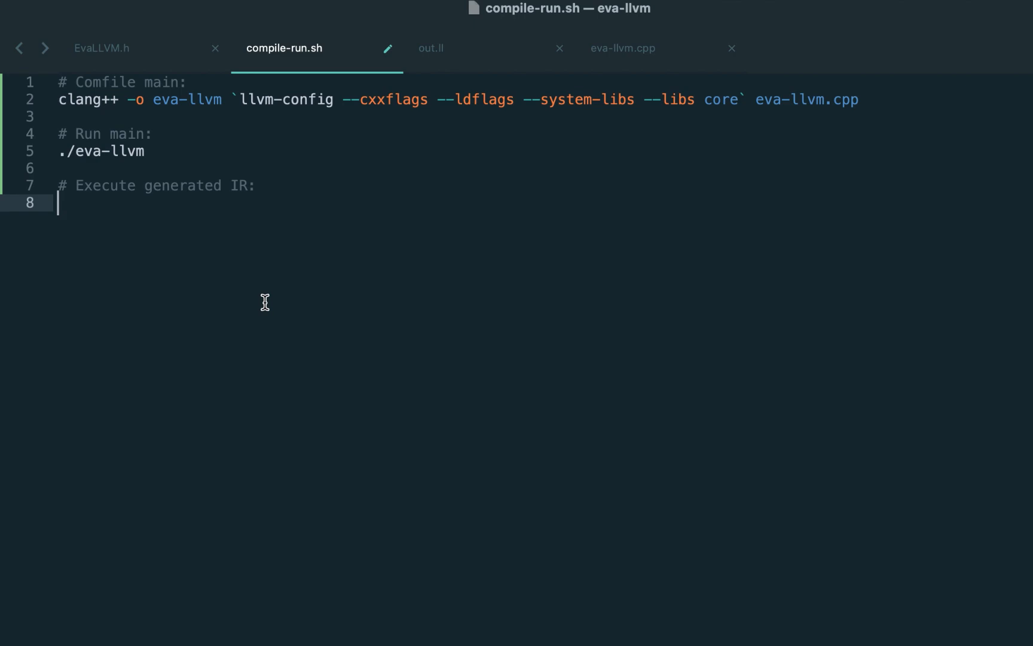
pyautogui.write('lli ./out.ll')
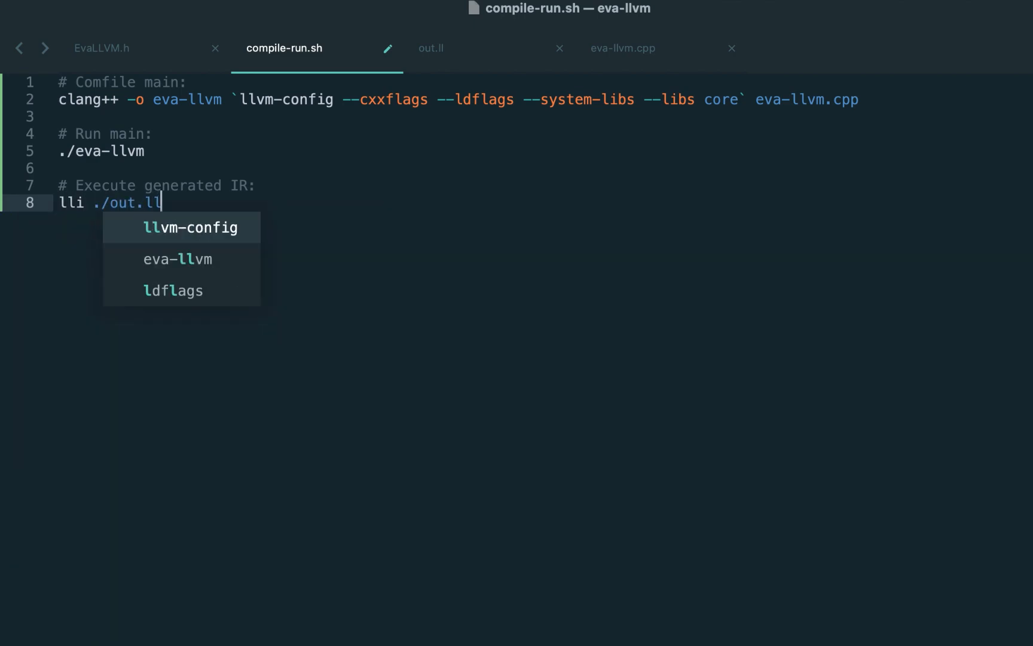
pyautogui.press('Escape')
pyautogui.press('super+s')
pyautogui.press('super+k')
pyautogui.press('super+b')
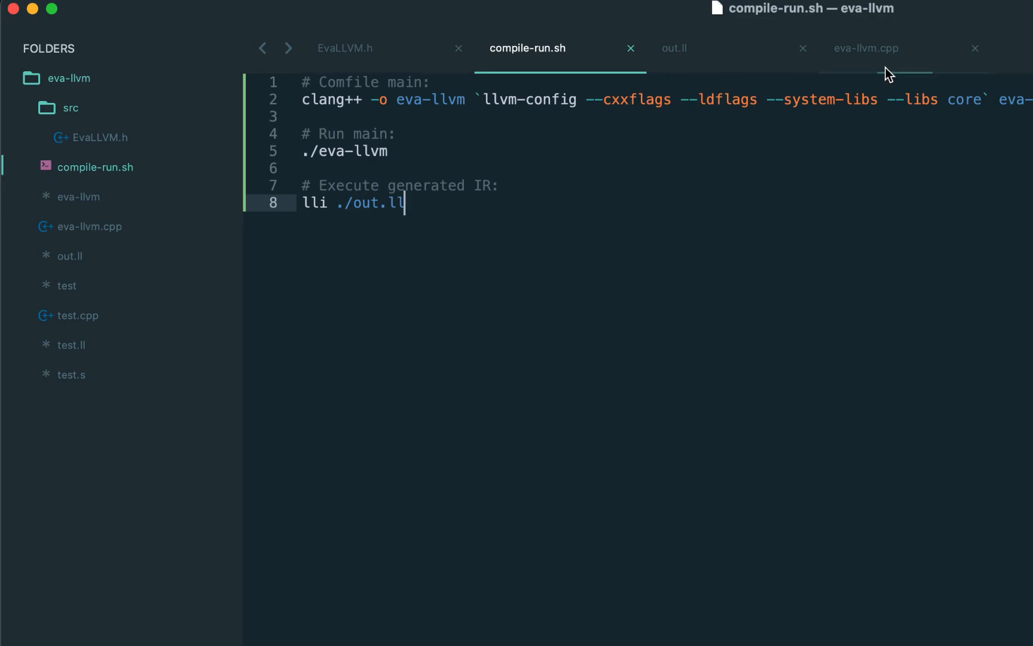
# - From eva-llvm.cpp, select llvm-compile-run as the Sublime build system
pyautogui.click(883, 49)
pyautogui.click(355, 323)
pyautogui.click(466, 3)
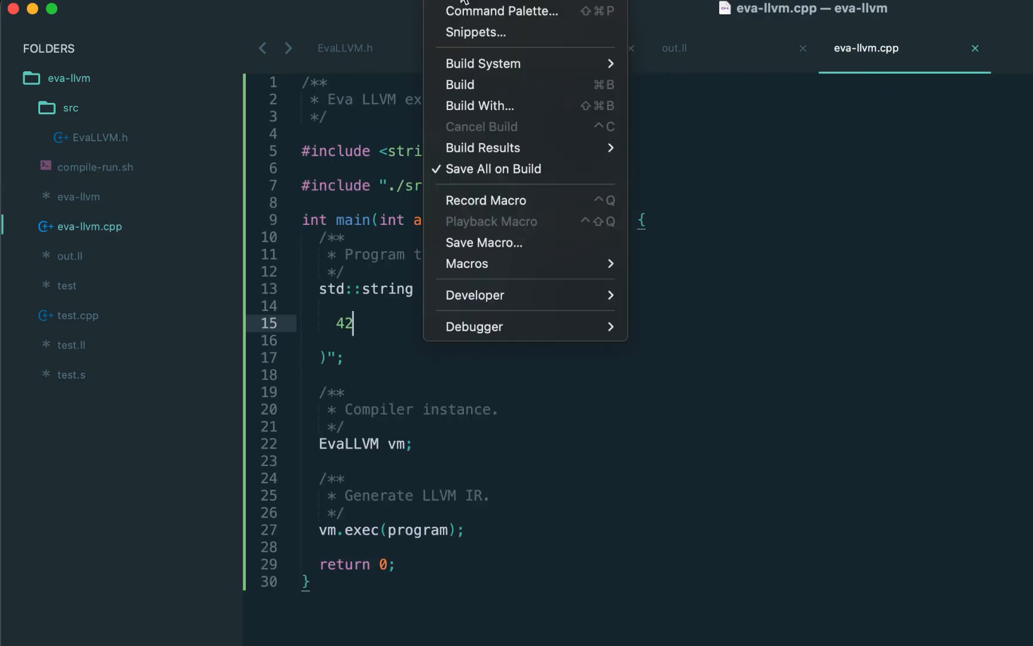
pyautogui.moveTo(483, 64)
pyautogui.click(750, 437)
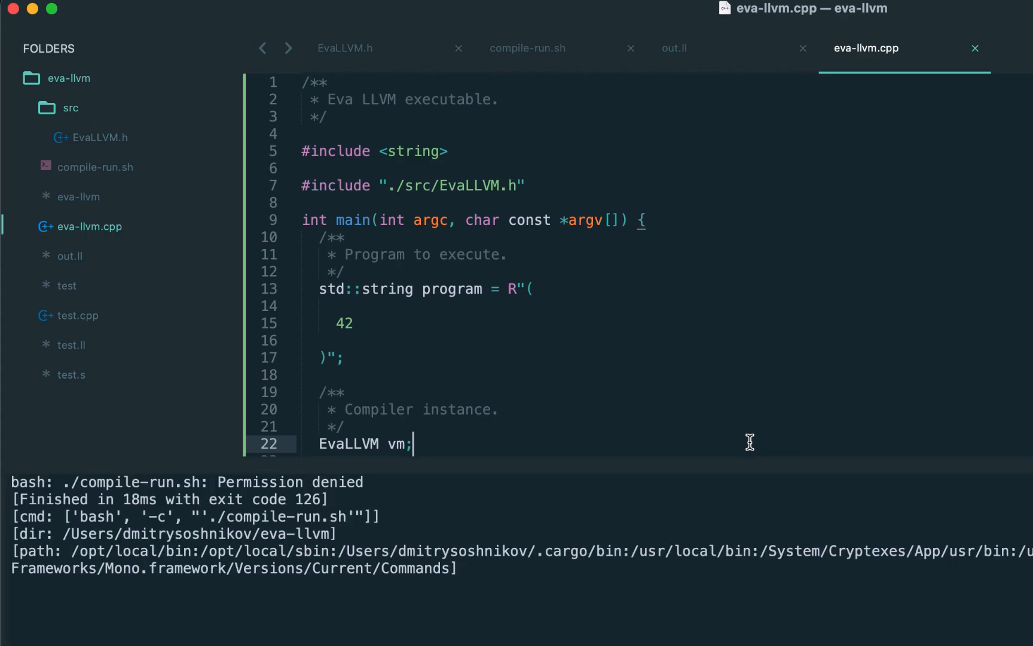
# - Make compile-run.sh executable with chmod +x in the terminal and return to the editor
pyautogui.press('super+Tab')
pyautogui.write('chmod +x compile-run.sh')
pyautogui.press('Return')
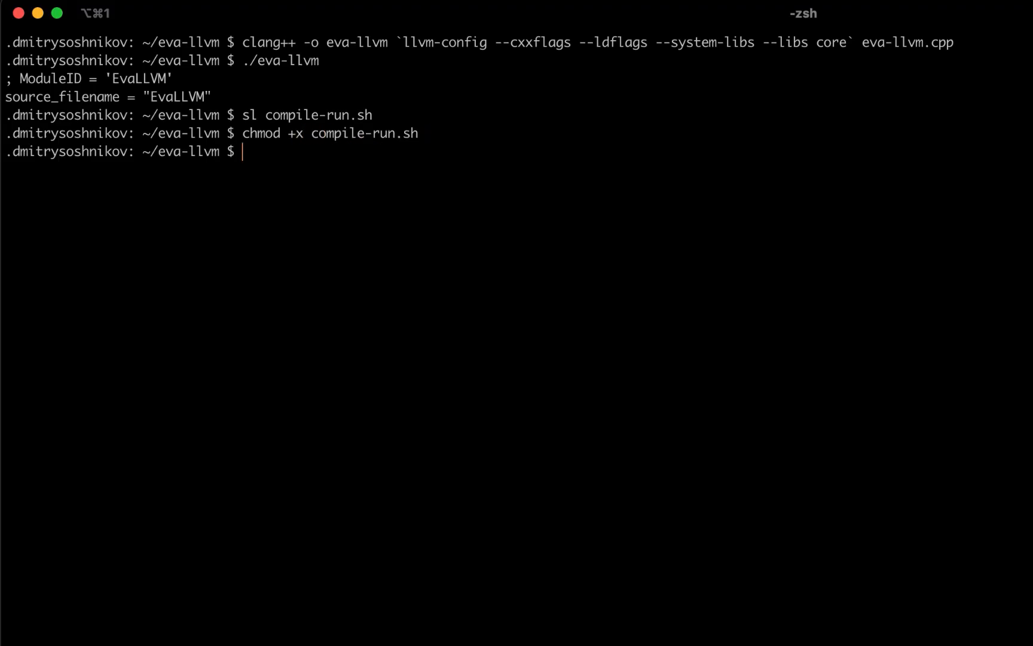
pyautogui.press('super+Tab')
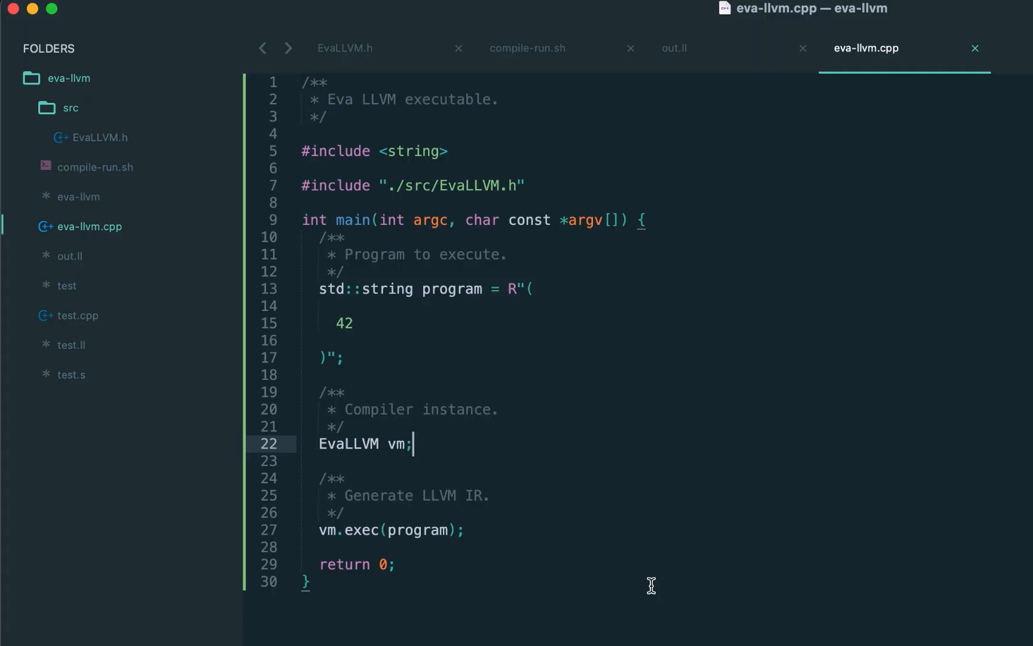
pyautogui.click(653, 461)
# - Run the build, inspect the printed module and the 'Symbols not found: _main' error, then close the panel
pyautogui.press('super+b')
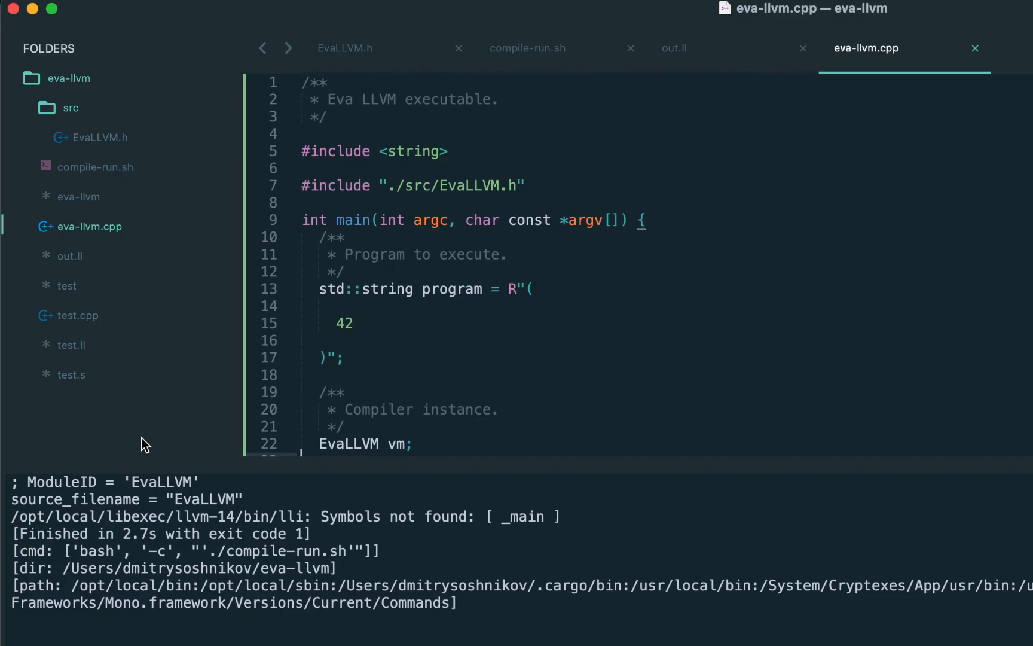
pyautogui.moveTo(255, 501); pyautogui.dragTo(4, 485)
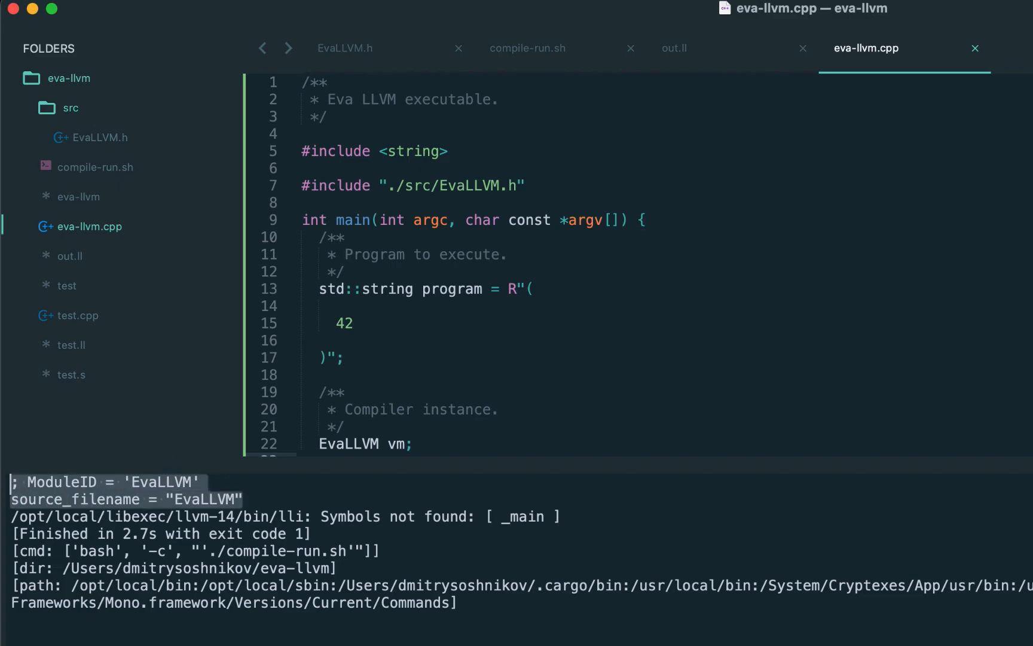
pyautogui.doubleClick(518, 518)
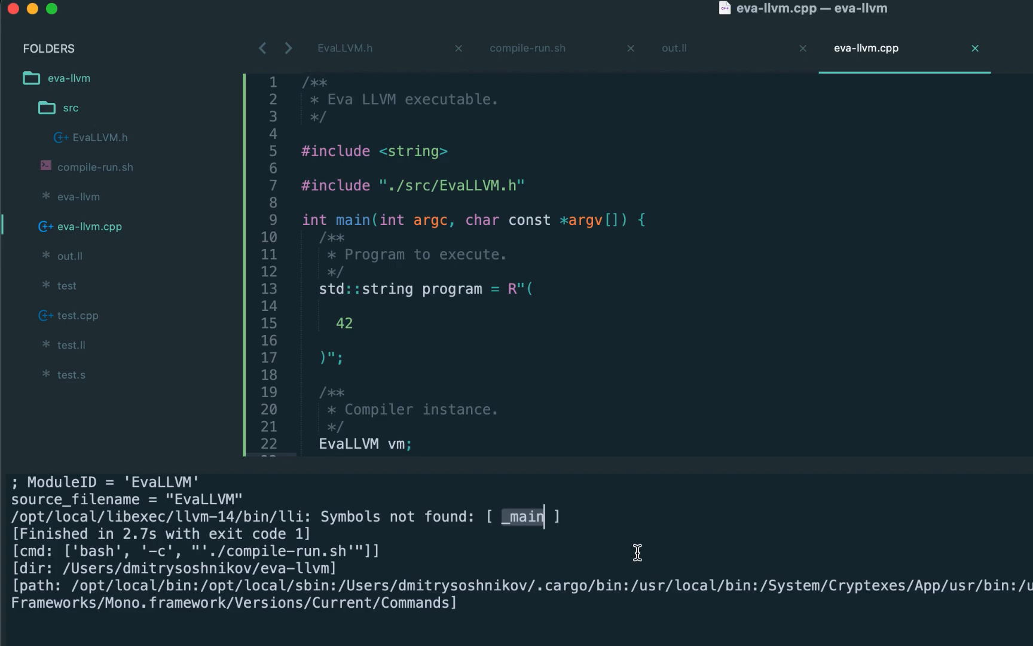
pyautogui.press('Escape')
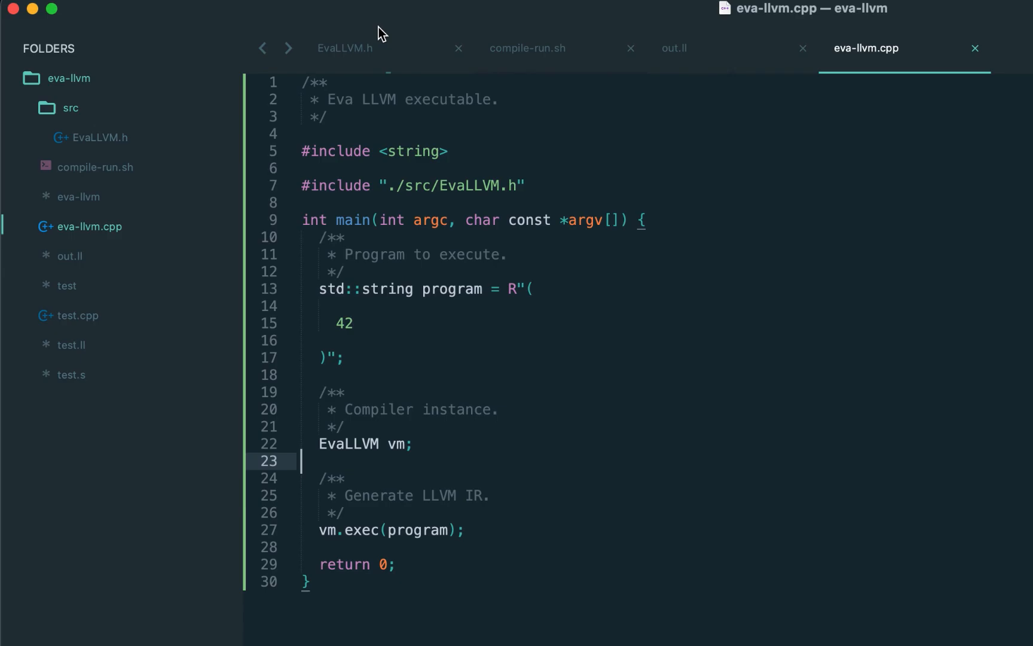
# - Return to EvaLLVM.h and move the compile-run.sh document out of this window
pyautogui.click(374, 48)
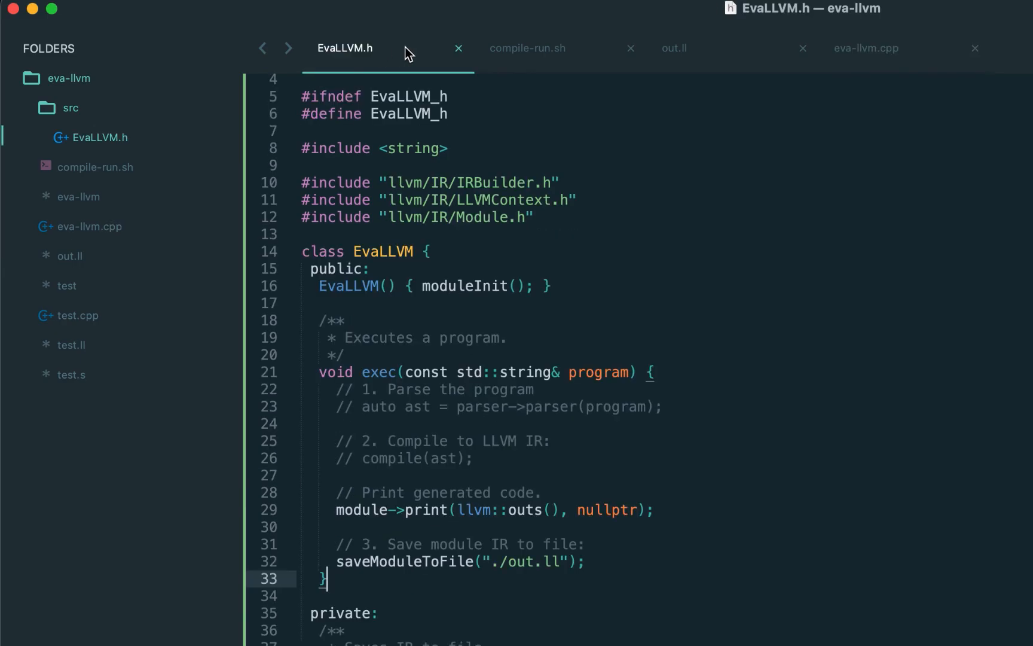
pyautogui.click(566, 48)
pyautogui.moveTo(634, 50); pyautogui.dragTo(629, 52)
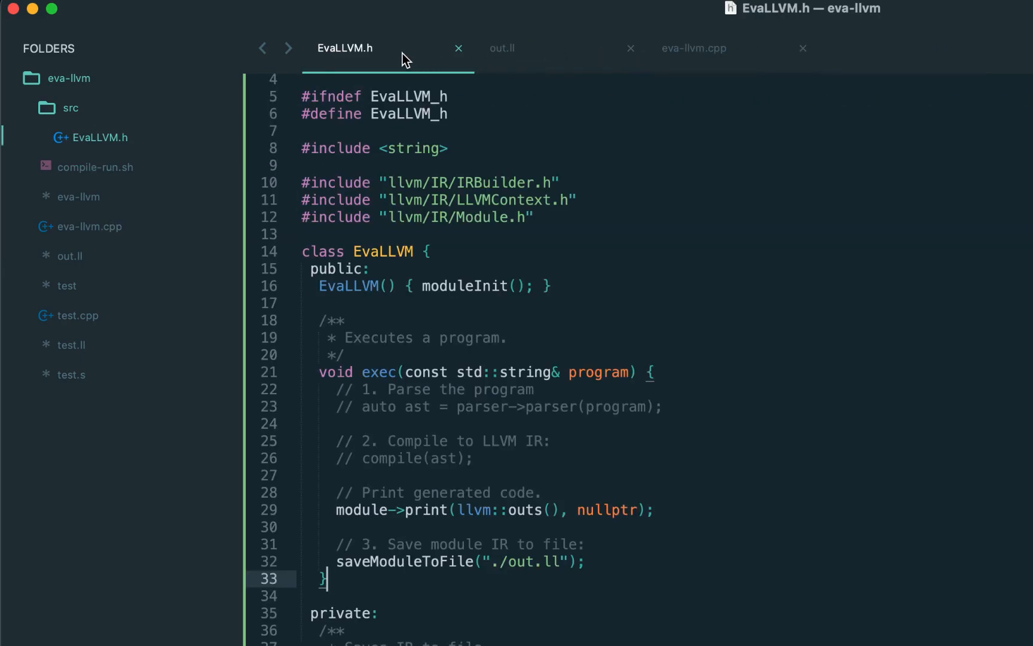
pyautogui.scroll(-2, 567, 569)
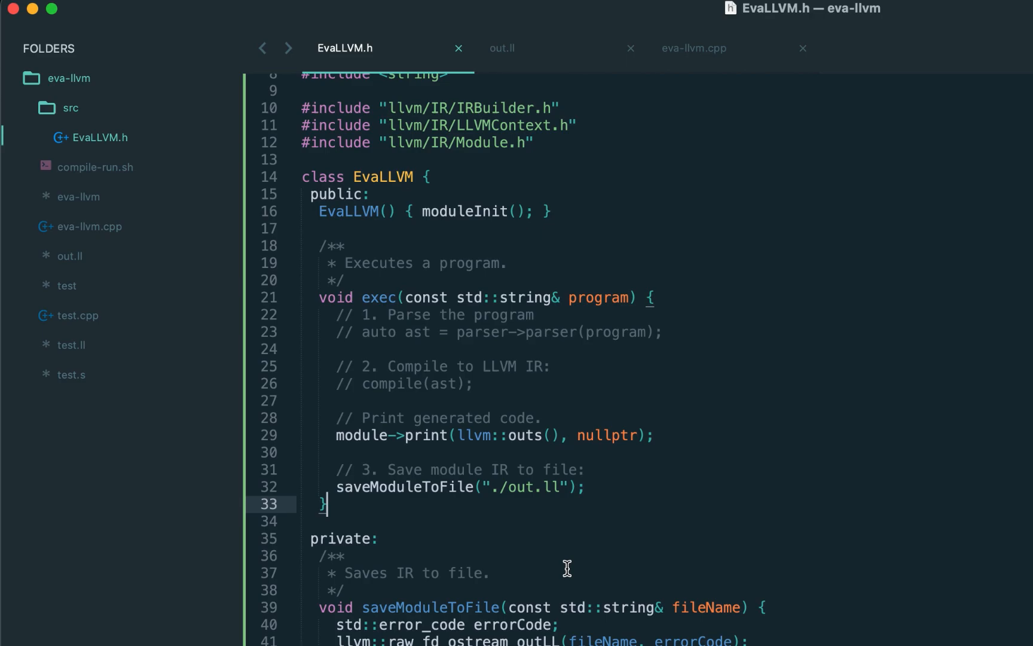
# - Add an uncommented compile() call in exec beneath the commented compile(ast) line and save
pyautogui.click(367, 383)
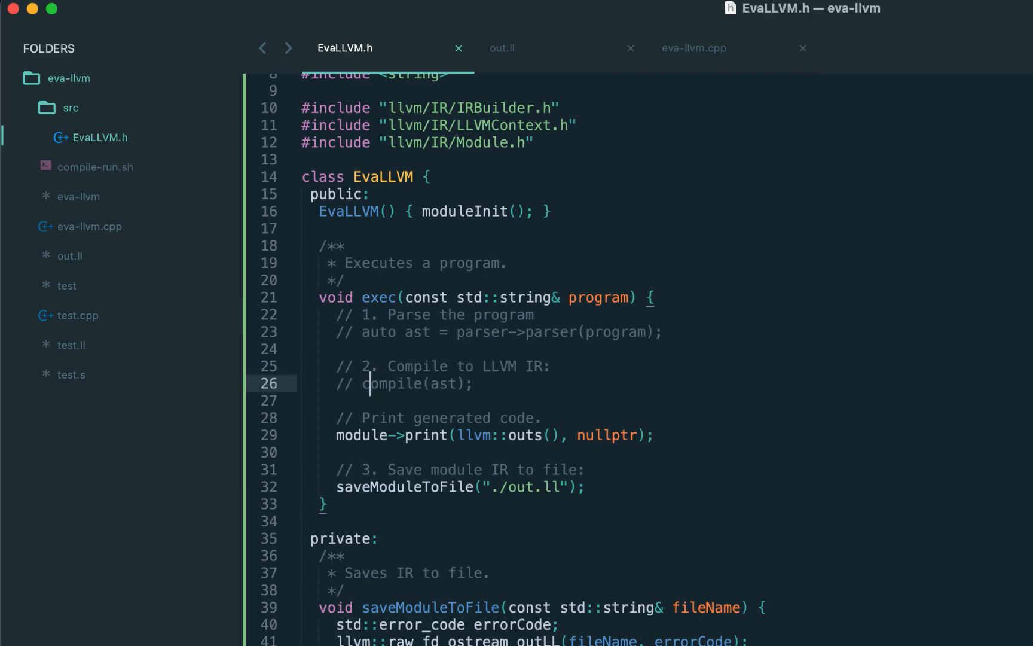
pyautogui.press('BackSpace')
pyautogui.press('BackSpace')
pyautogui.press('BackSpace')
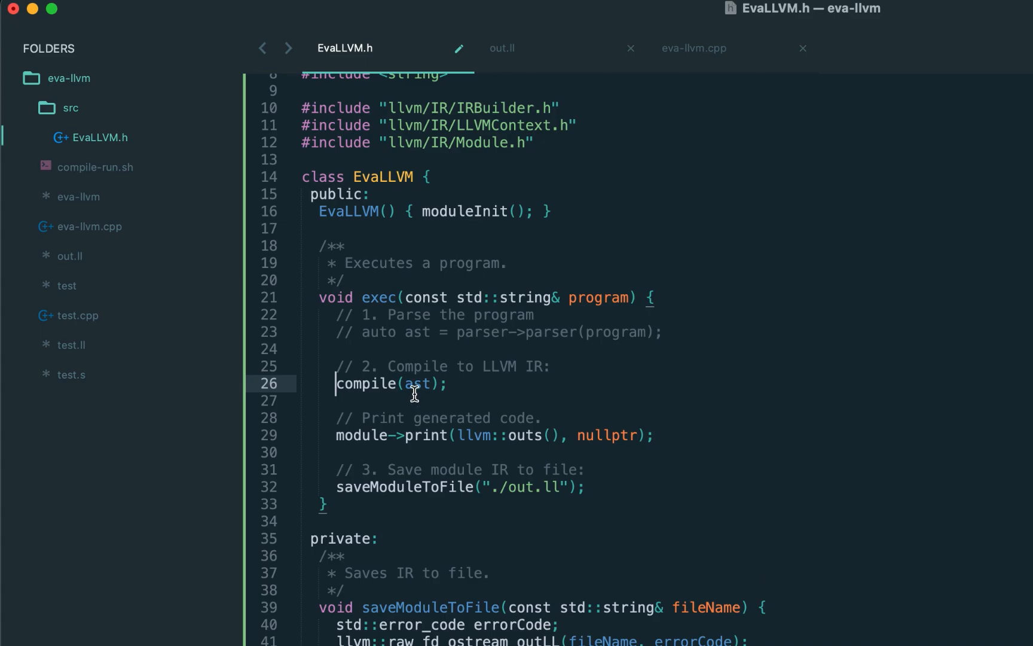
pyautogui.press('super+slash')
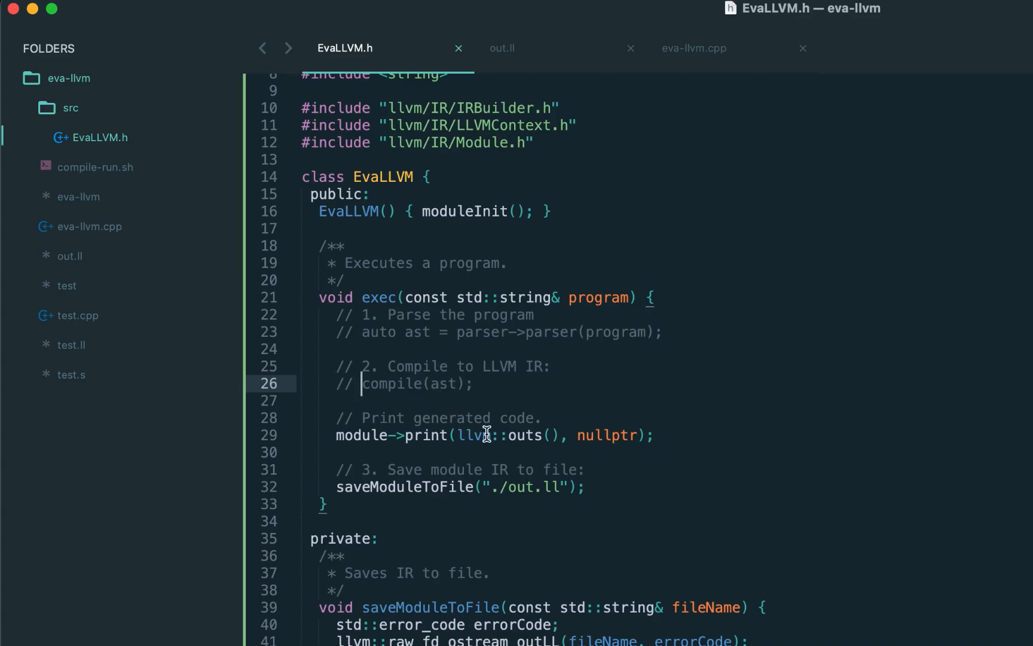
pyautogui.press('super+shift+d')
pyautogui.press('super+slash')
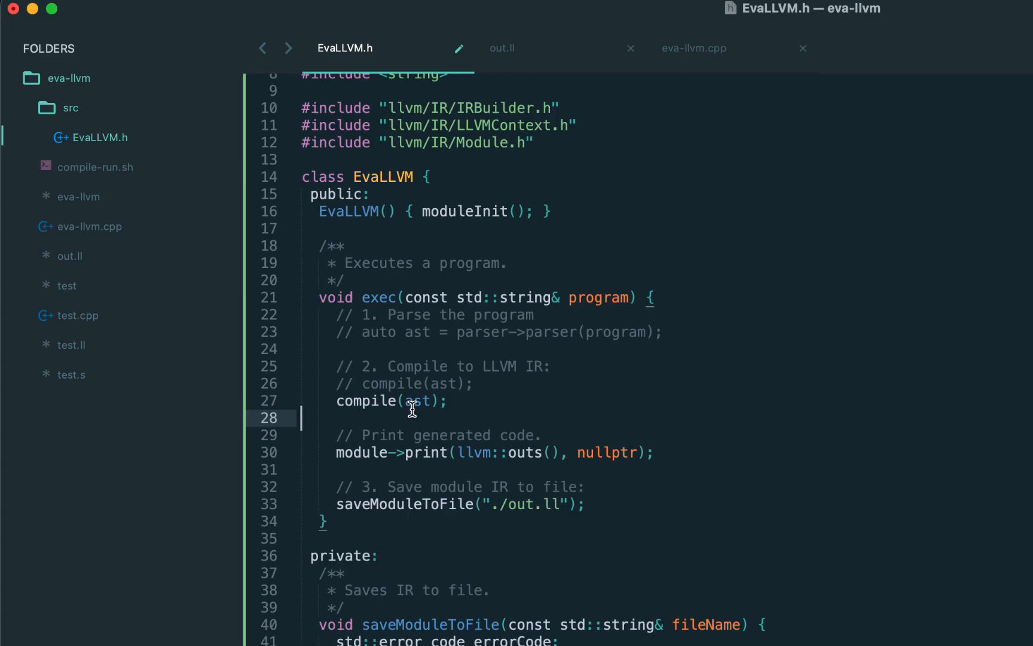
pyautogui.doubleClick(417, 402)
pyautogui.press('BackSpace')
pyautogui.press('super+s')
# - Below private:, write a documented void compile(/* TODO: ast */) stub with an empty body
pyautogui.click(373, 532)
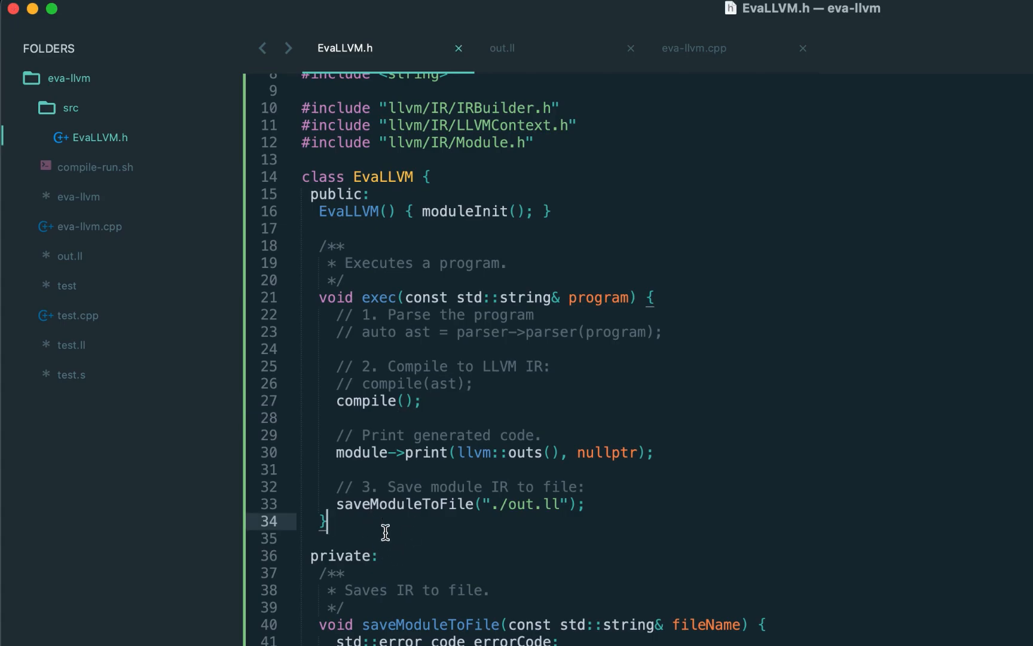
pyautogui.click(386, 557)
pyautogui.scroll(-5, 417, 560)
pyautogui.scroll(-1, 416, 559)
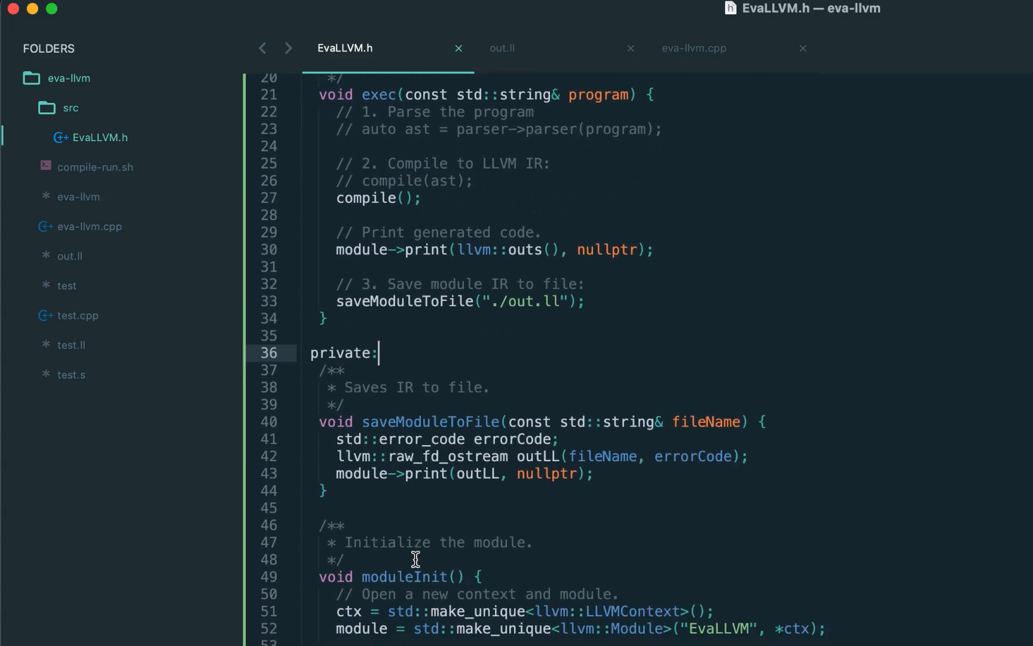
pyautogui.press('Return')
pyautogui.press('Return')
pyautogui.press('Return')
pyautogui.press('Up')
pyautogui.press('Up')
pyautogui.press('Up')
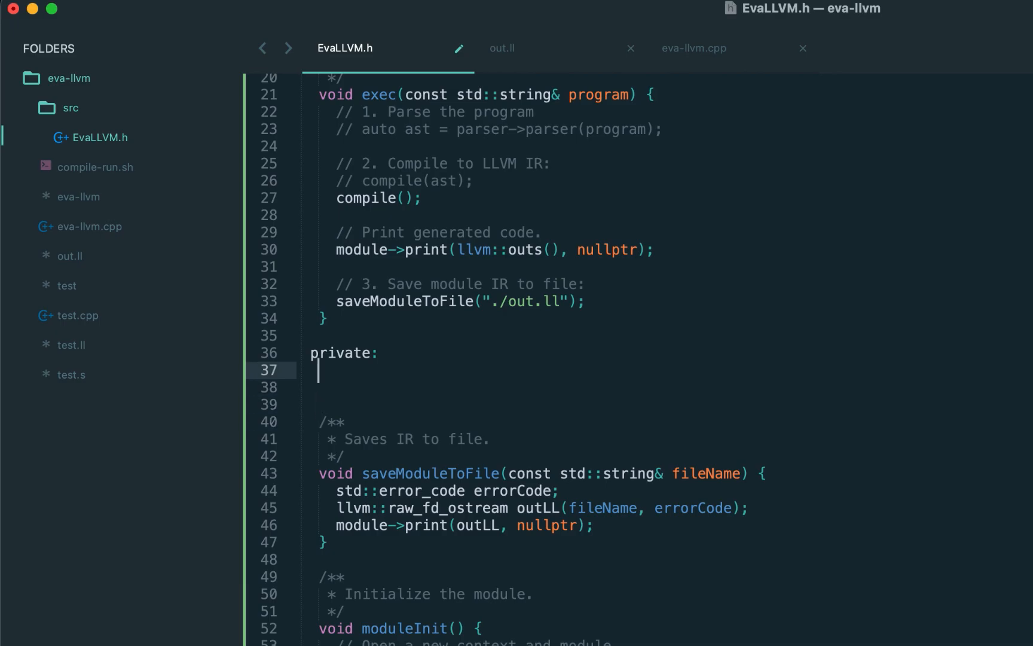
pyautogui.write('/**  * Compiles an expression.  */ ')
pyautogui.write('void compile() {')
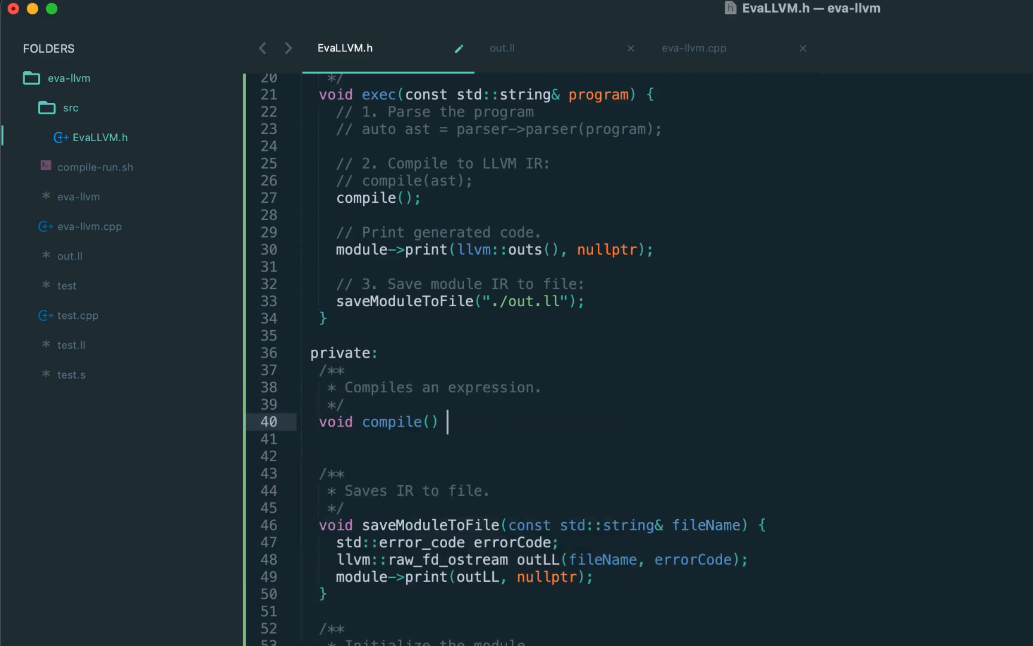
pyautogui.press('Return')
pyautogui.write('/* TODO: ')
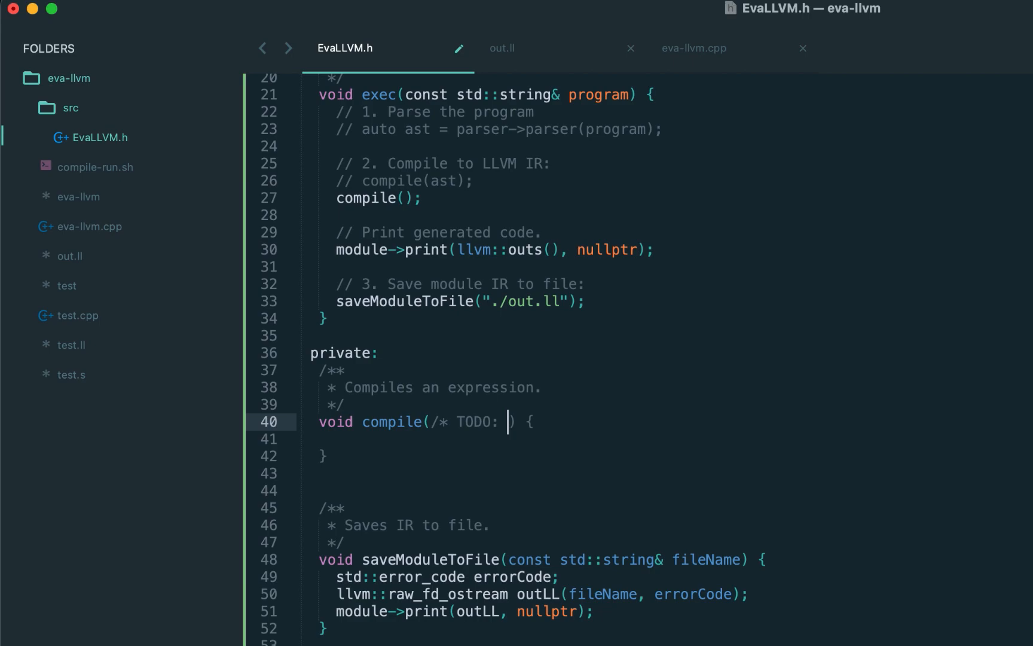
pyautogui.write('ast */')
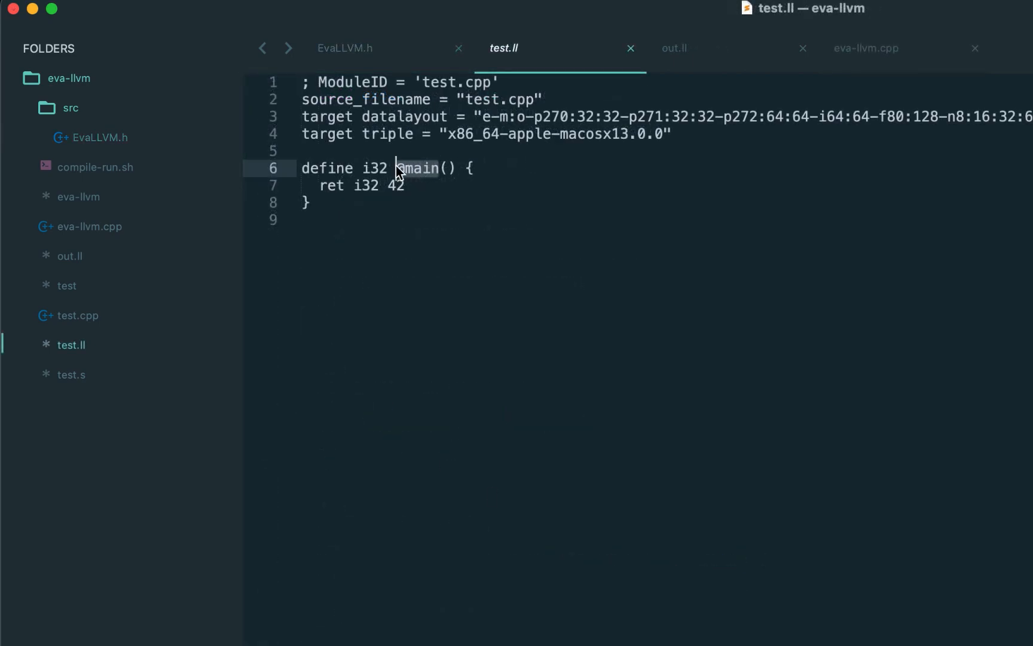
# - After checking ret i32 42 in test.ll, add step 1 fn = createFunction("main"); to compile() and save
pyautogui.moveTo(316, 187); pyautogui.dragTo(400, 184)
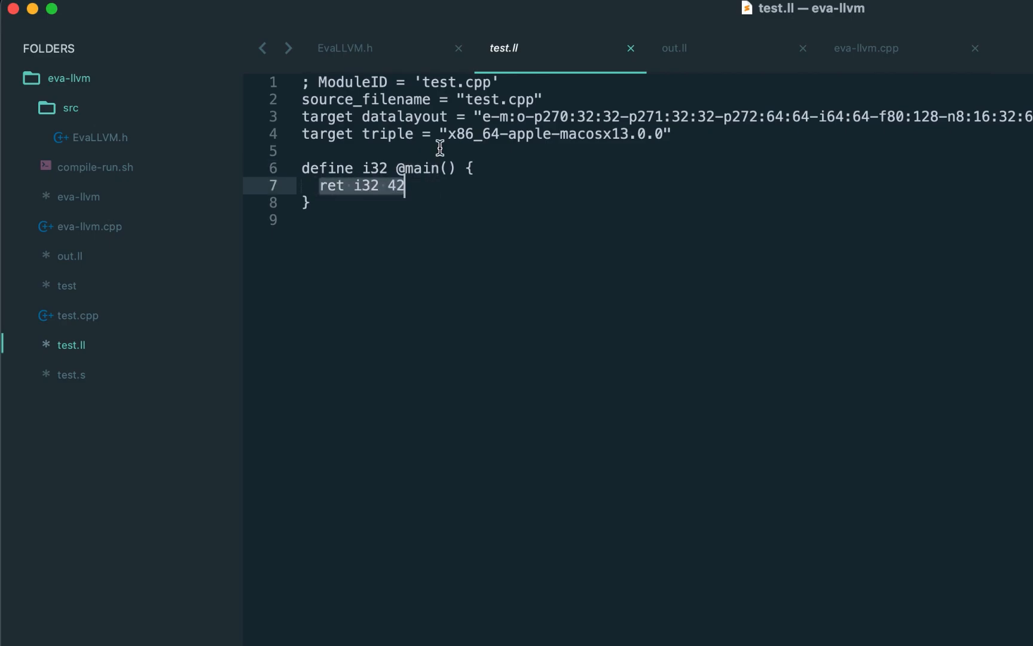
pyautogui.click(346, 48)
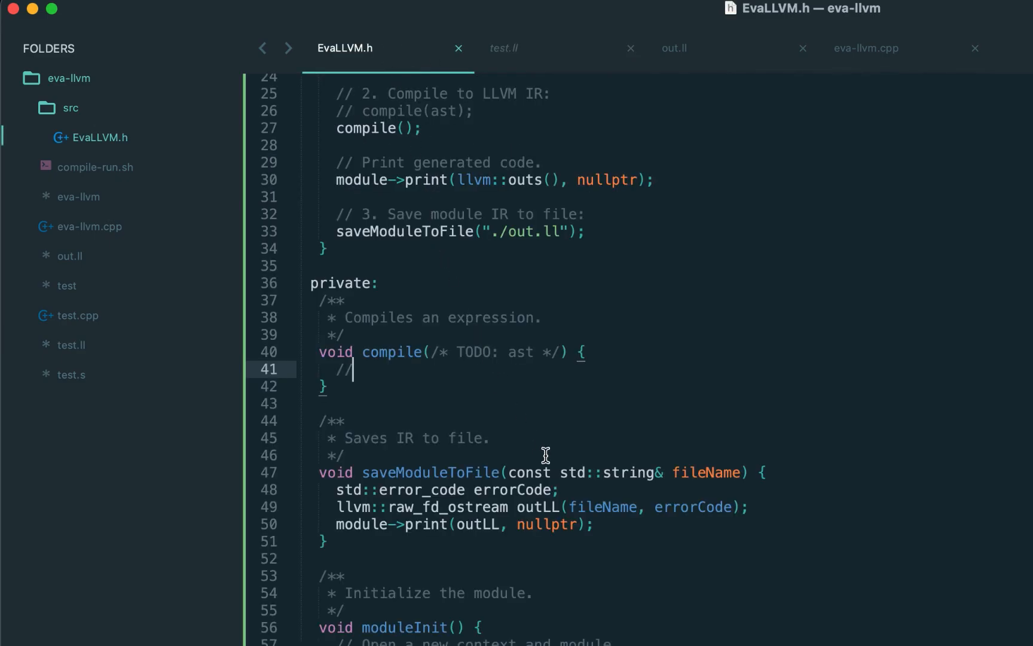
pyautogui.write('1. Create main function:')
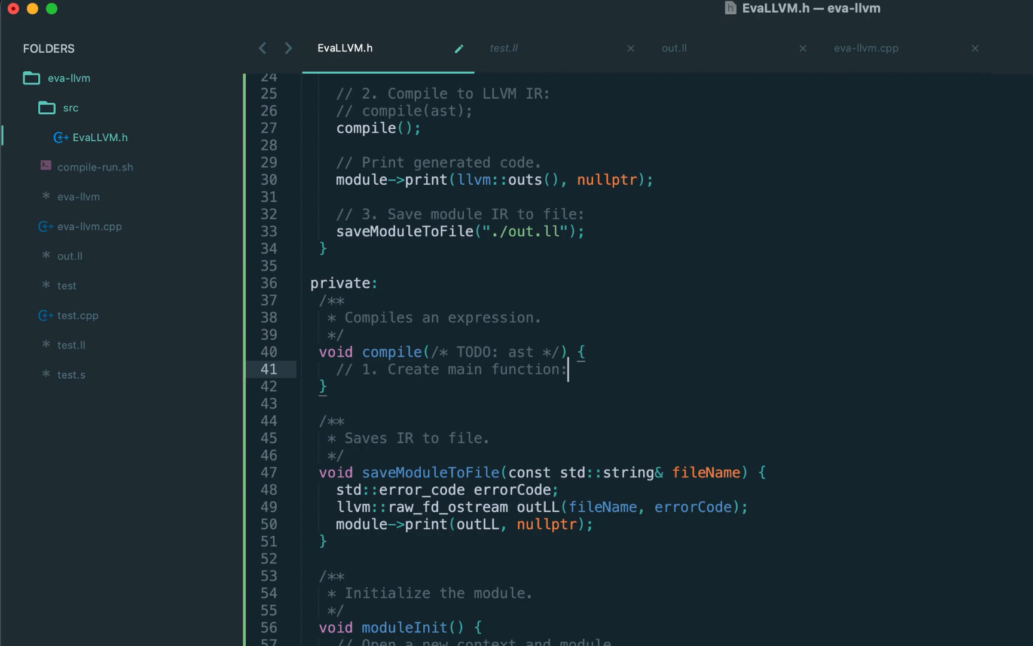
pyautogui.press('Return')
pyautogui.write('fn = createFunction("main')
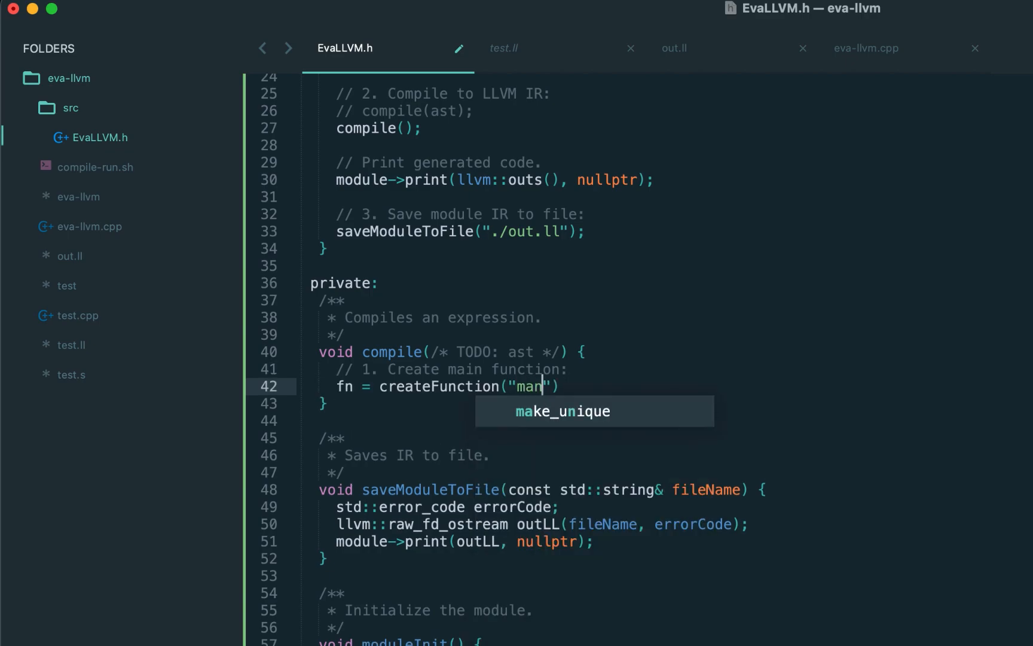
pyautogui.write('");')
pyautogui.press('super+s')
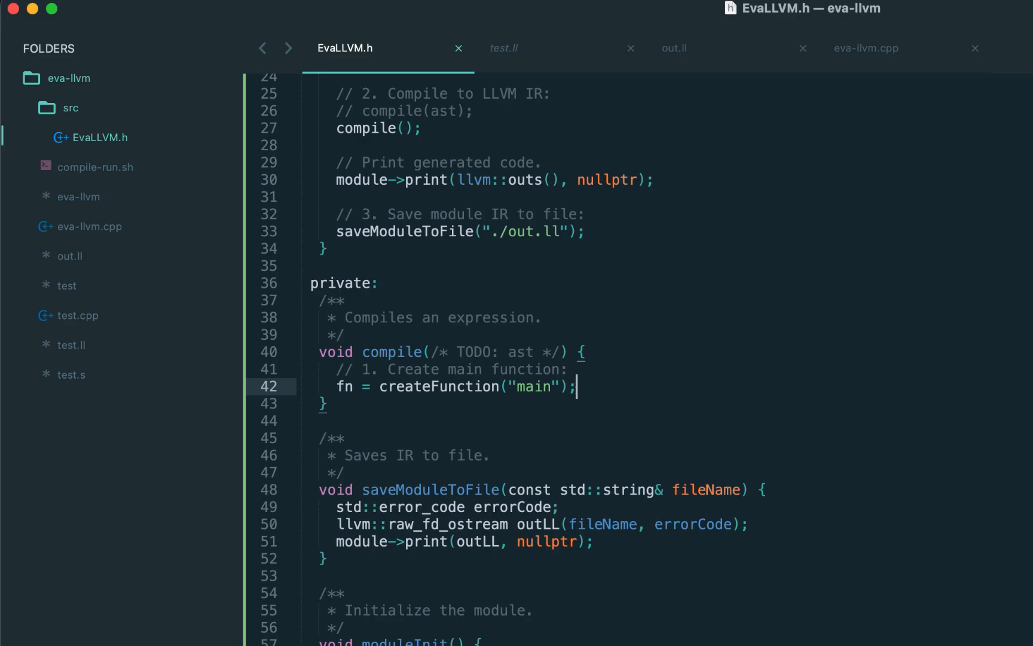
pyautogui.press('Return')
pyautogui.press('Return')
pyautogui.write('// 2. Compile main ')
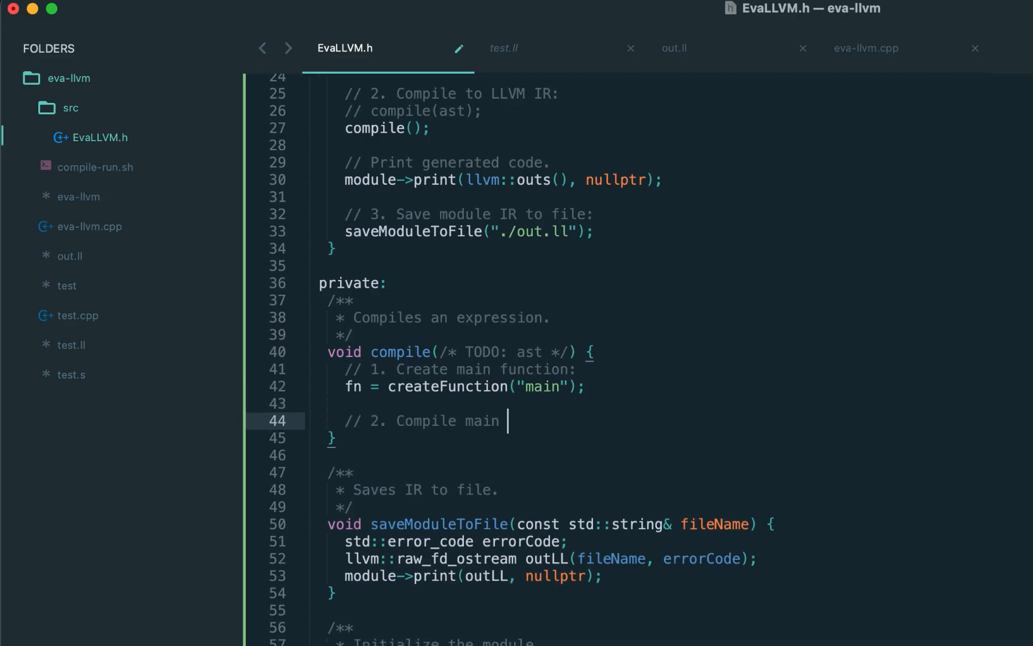
pyautogui.write('body:')
# - Add step 2 auto result = gen(/* ast */); as the main body result
pyautogui.press('Return')
pyautogui.write('auto r')
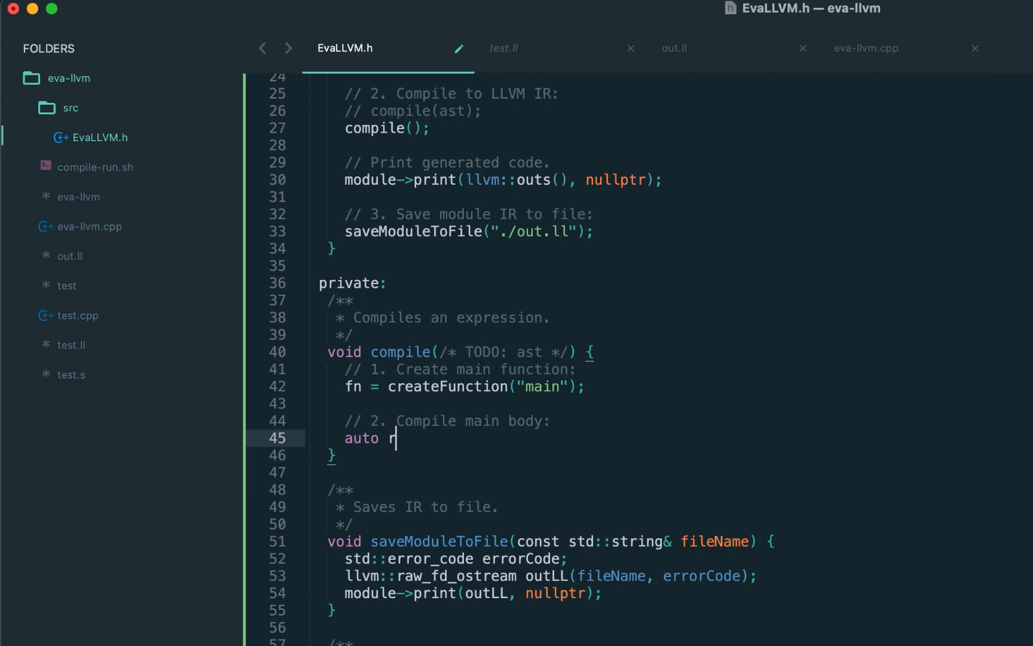
pyautogui.write('esult = gen(')
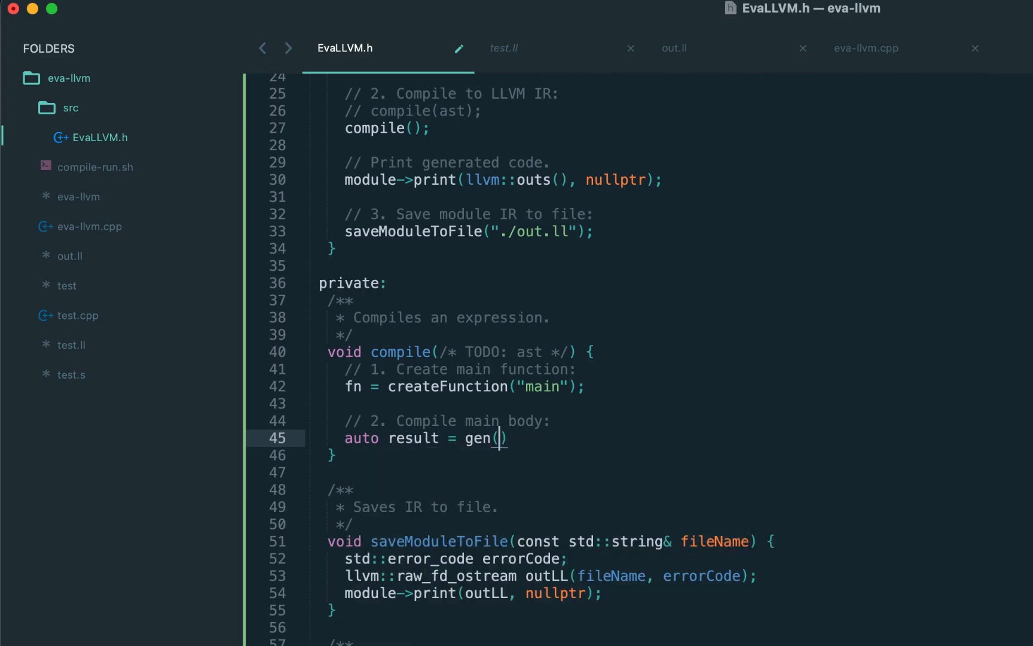
pyautogui.doubleClick(528, 352)
pyautogui.press('super+c')
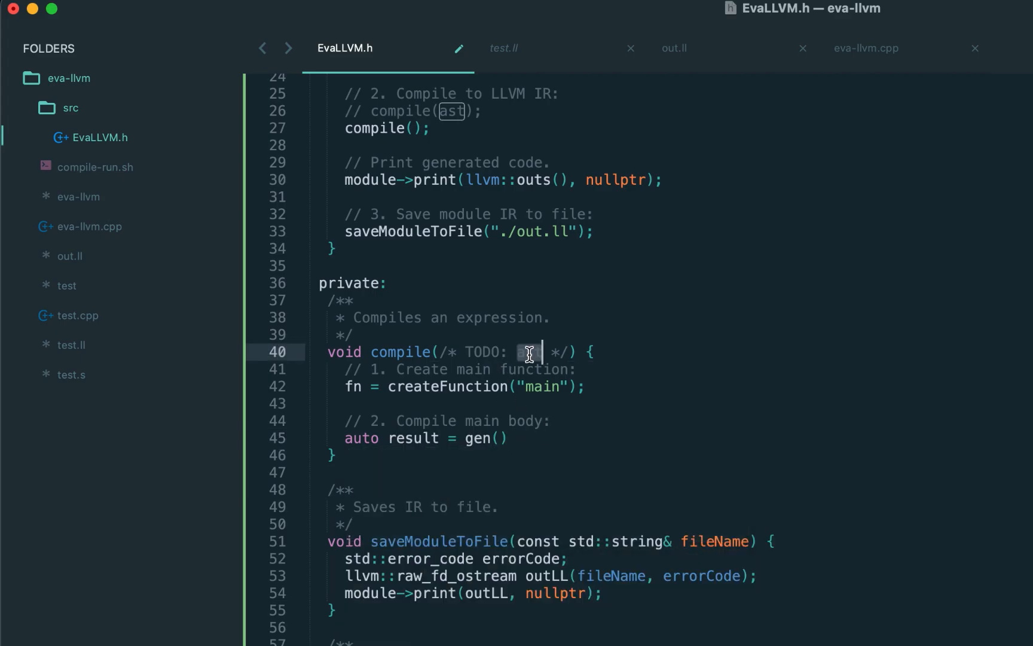
pyautogui.click(500, 437)
pyautogui.press('super+v')
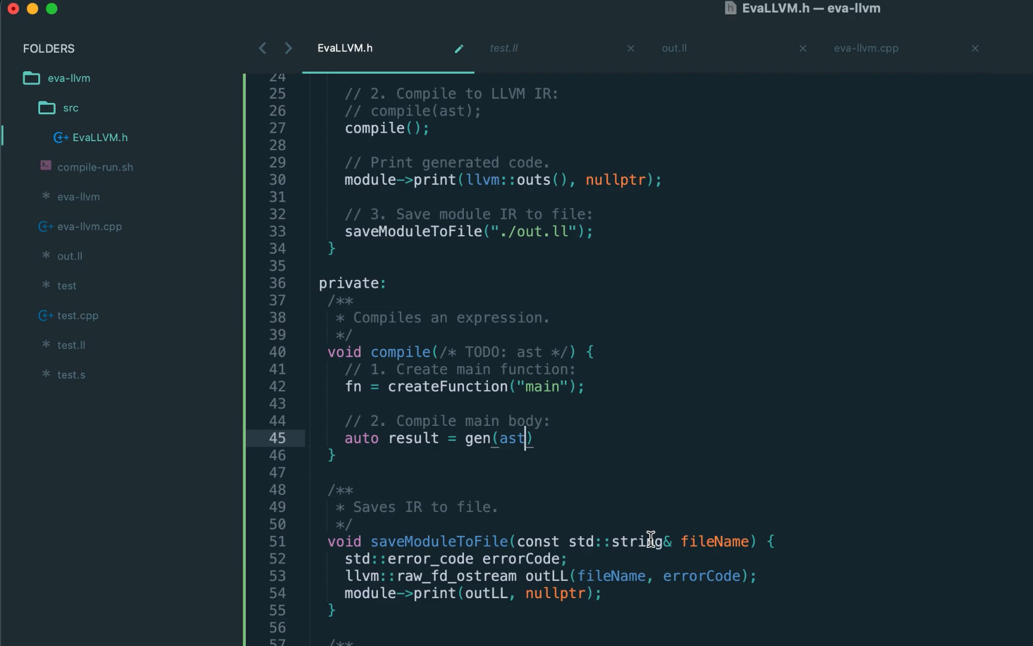
pyautogui.press('Left')
pyautogui.press('Left')
pyautogui.press('Left')
pyautogui.write('/*')
pyautogui.press('Right')
pyautogui.press('Right')
pyautogui.press('Right')
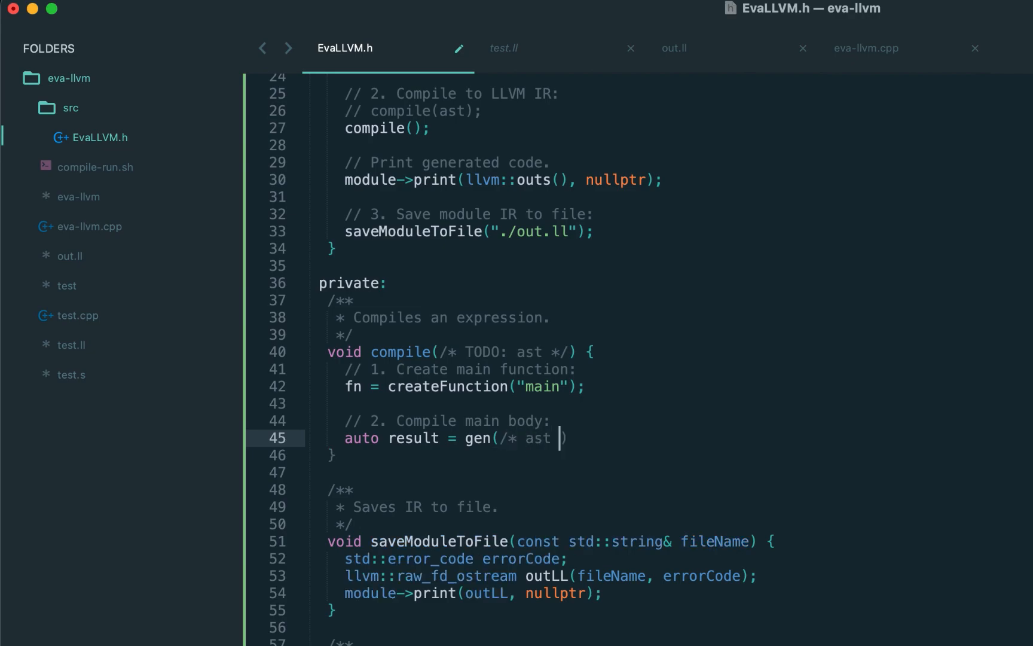
pyautogui.write('*/);')
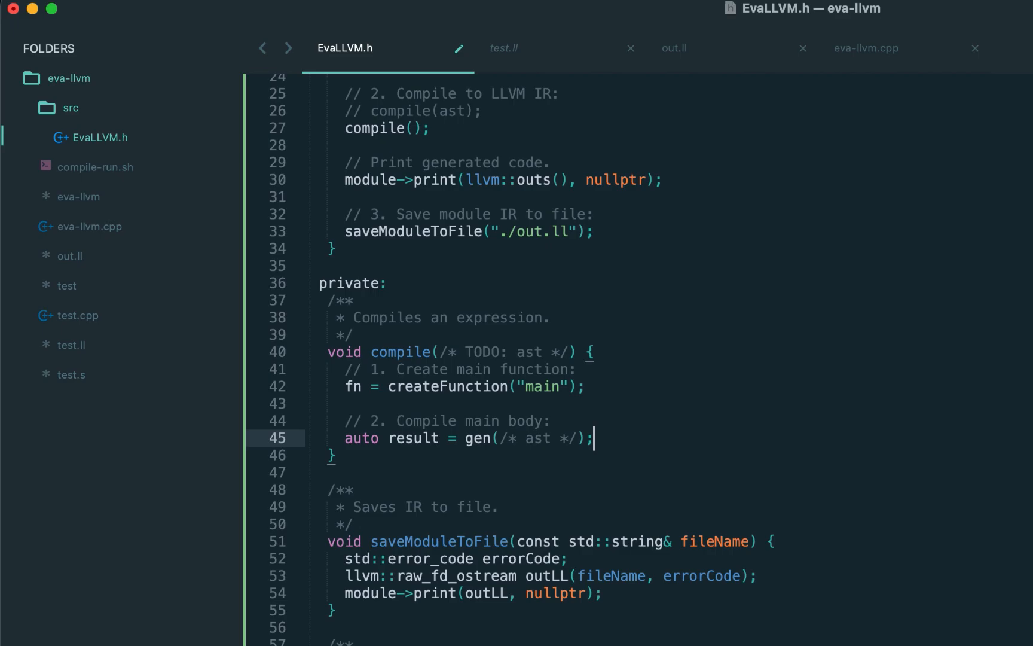
pyautogui.press('Return')
pyautogui.press('Return')
# - Inspect the ret i32 return type on line 7 of test.ll and return to EvaLLVM.h
pyautogui.click(504, 48)
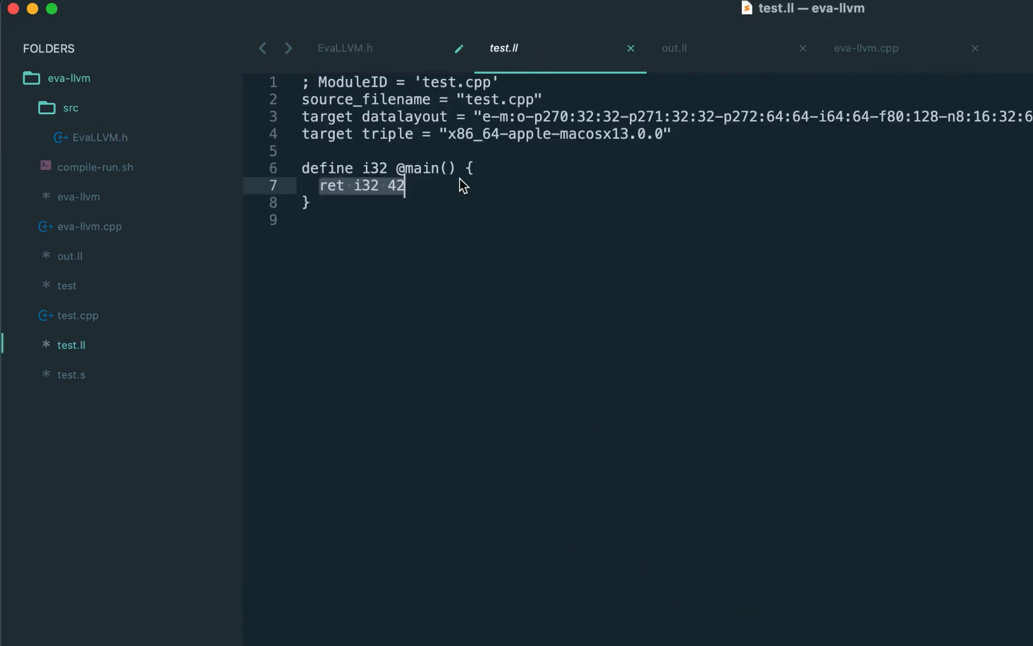
pyautogui.click(363, 215)
pyautogui.doubleClick(332, 186)
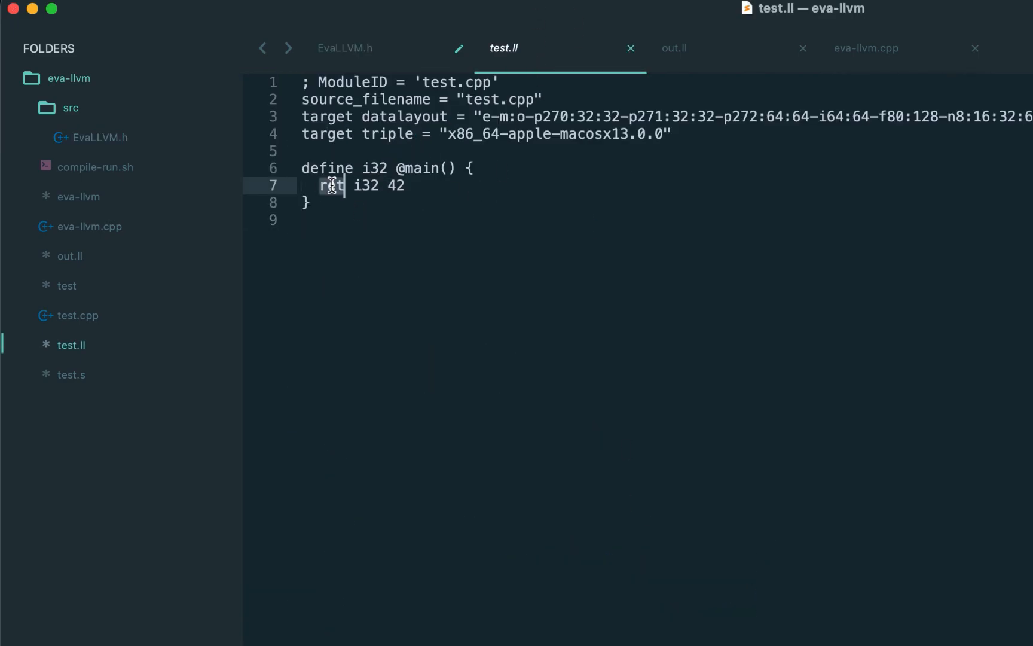
pyautogui.moveTo(332, 186); pyautogui.dragTo(386, 186)
pyautogui.click(377, 245)
pyautogui.doubleClick(368, 188)
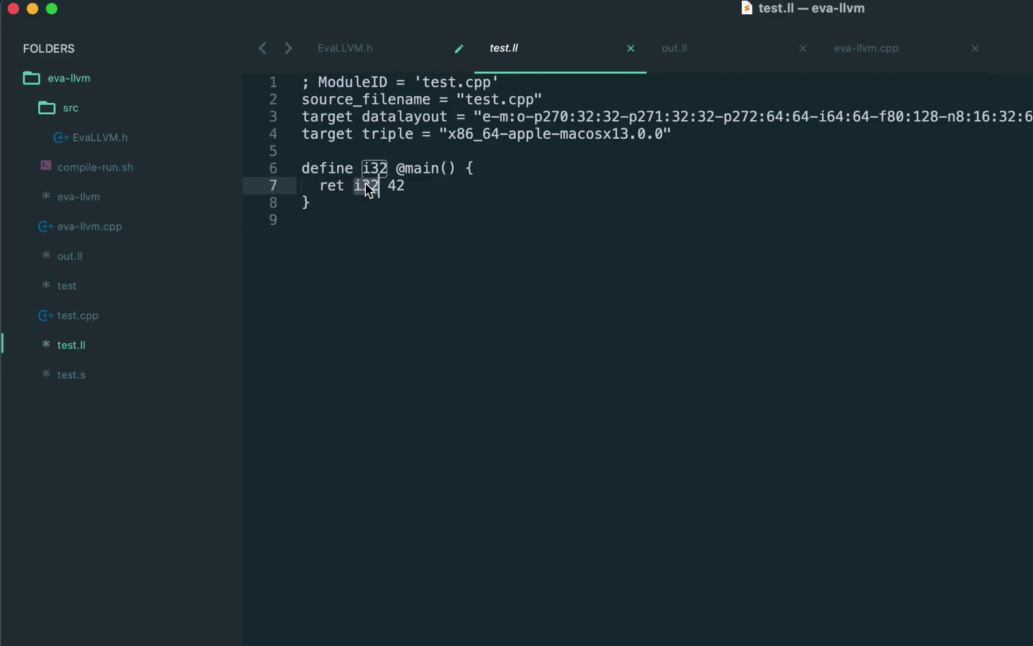
pyautogui.click(397, 42)
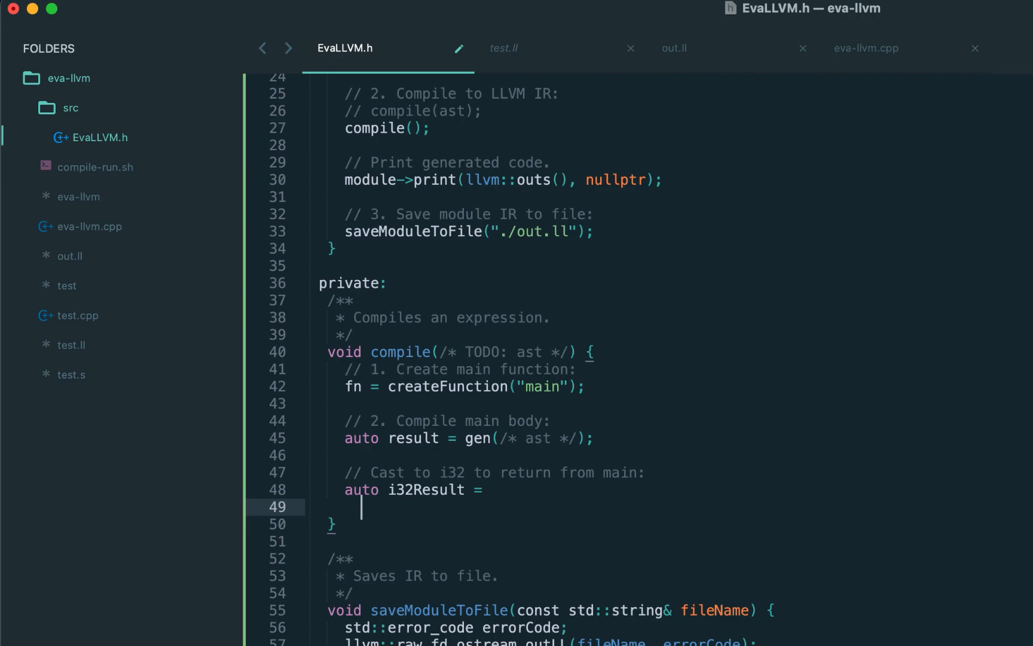
pyautogui.scroll(-1, 518, 363)
pyautogui.write('builder->CreateIntCast(')
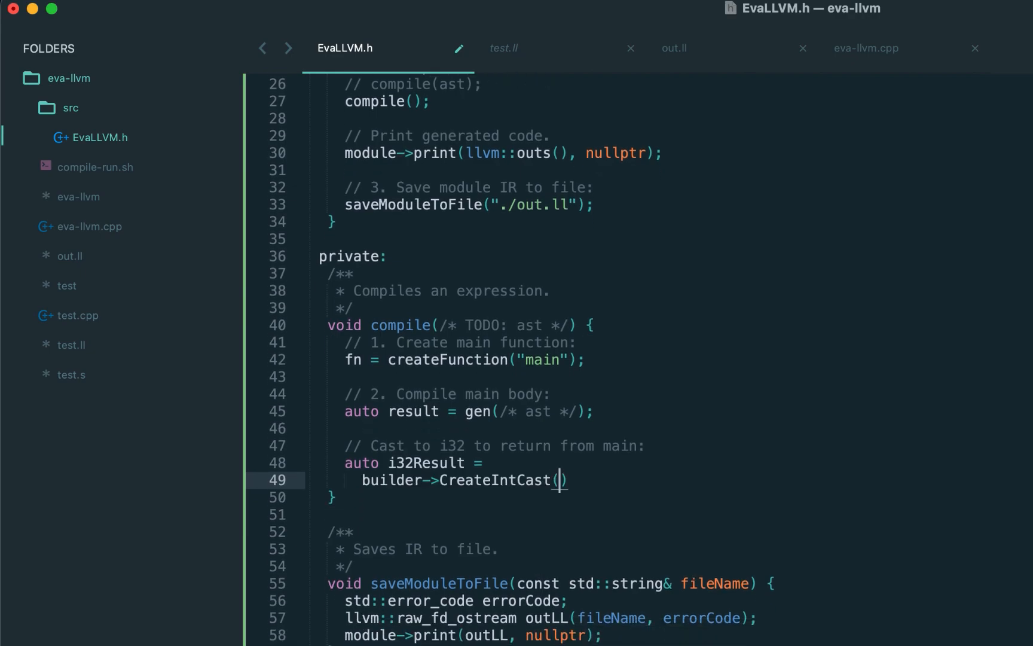
pyautogui.write('result, ')
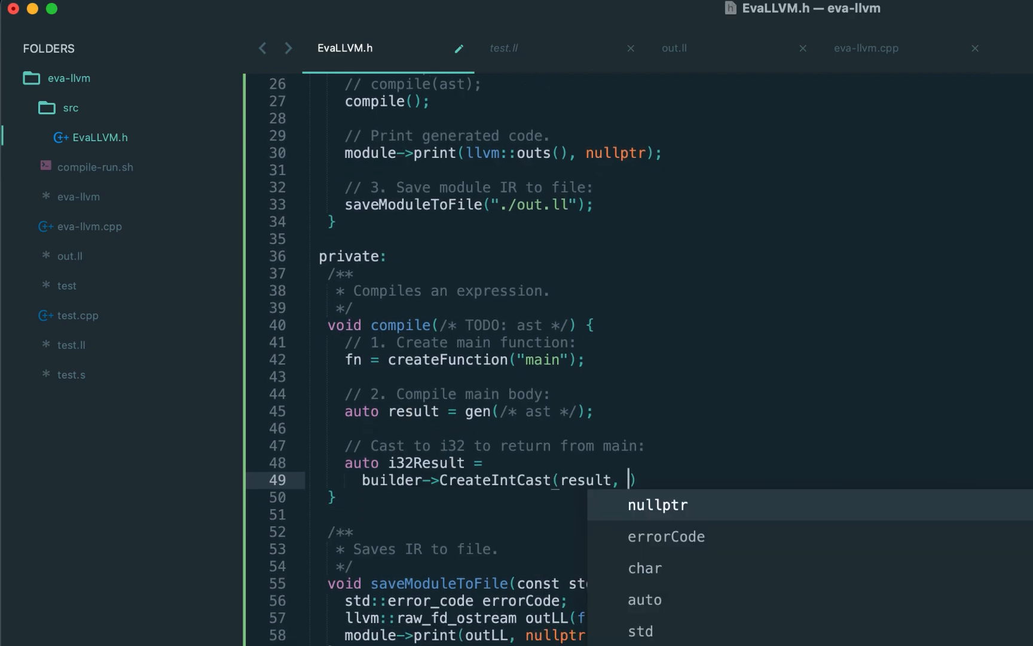
pyautogui.write('builder->getInt')
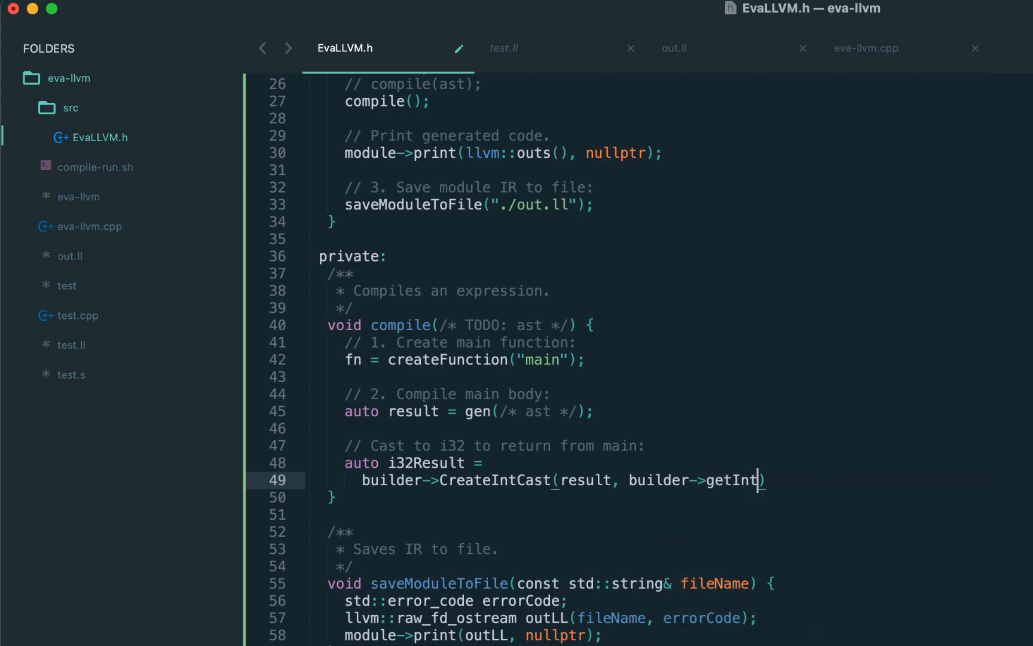
pyautogui.write('32Ty()')
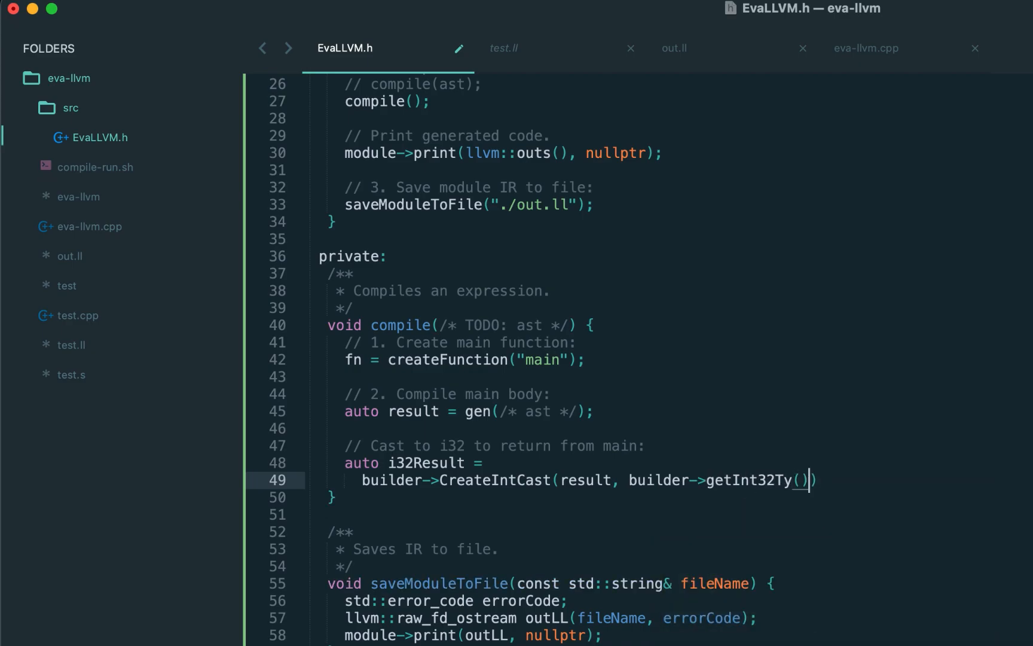
pyautogui.write(', true')
# - Complete i32Result = builder->CreateIntCast(result, builder->getInt32Ty(), true); and save
pyautogui.press('Right')
pyautogui.write(';')
pyautogui.press('super+s')
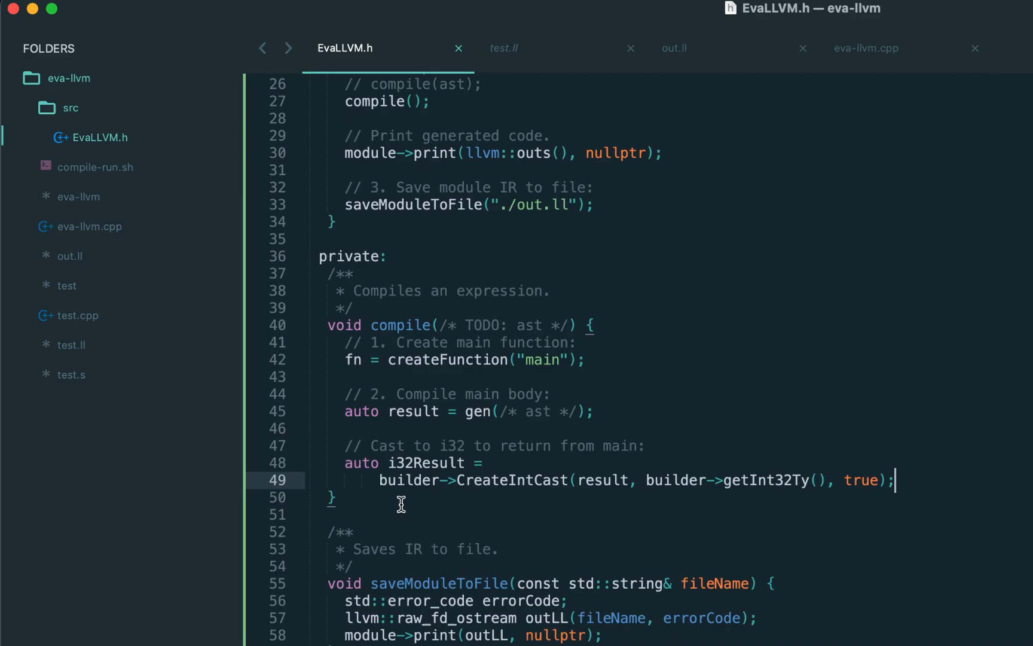
pyautogui.doubleClick(403, 463)
# - Glance at test.ll's ret line, then start a builder->CreateRet statement after the cast in compile()
pyautogui.click(927, 478)
pyautogui.click(509, 47)
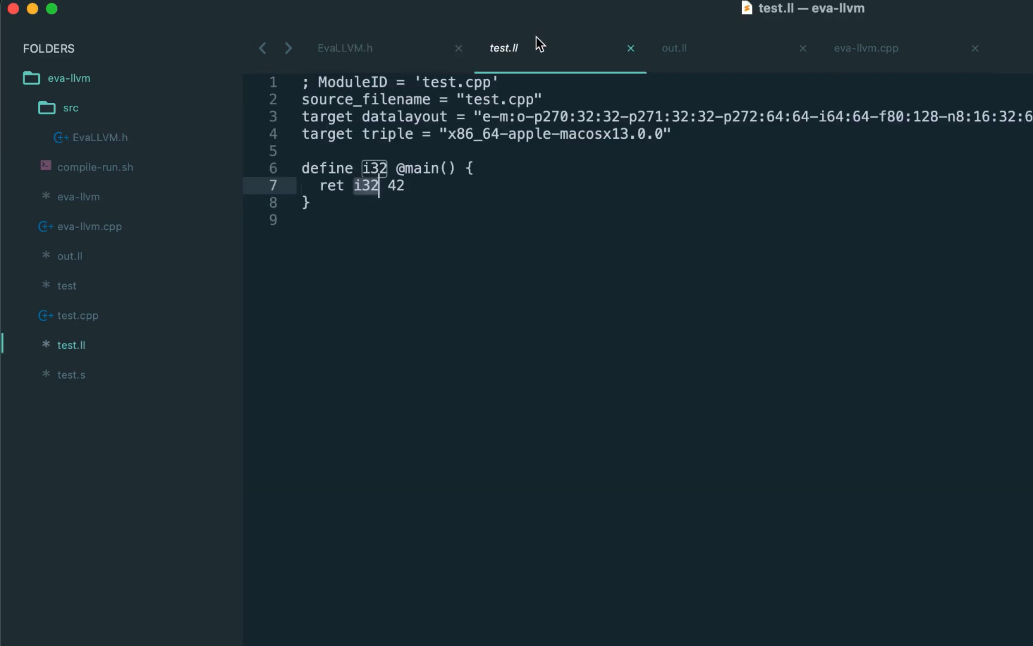
pyautogui.doubleClick(331, 186)
pyautogui.click(356, 48)
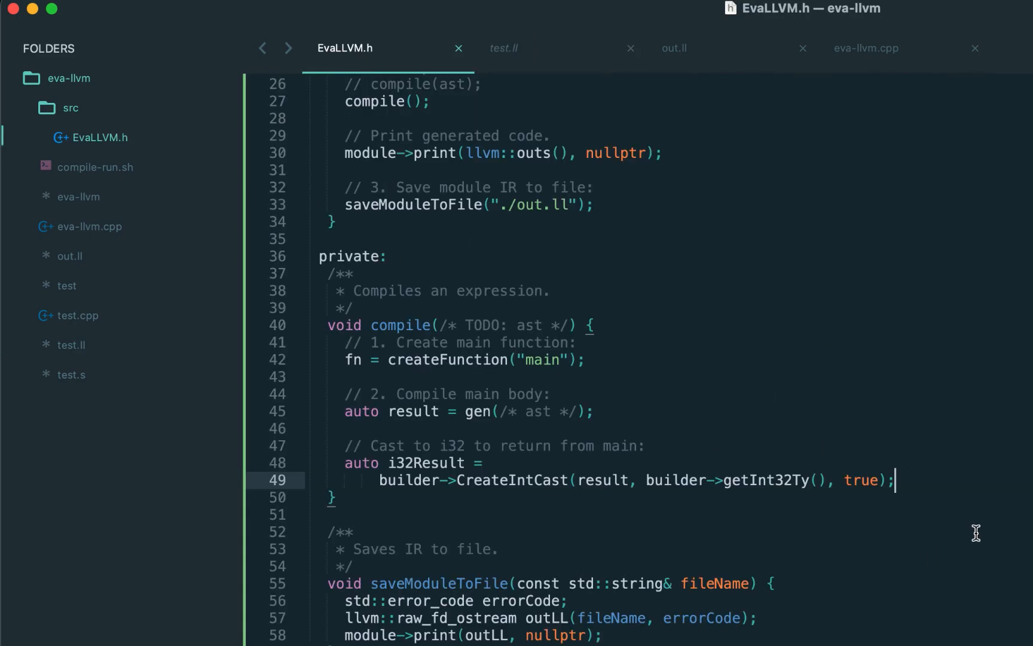
pyautogui.press('Return')
pyautogui.press('Return')
pyautogui.press('BackSpace')
pyautogui.press('BackSpace')
pyautogui.write('bui')
pyautogui.press('Tab')
pyautogui.write('->CreateRe')
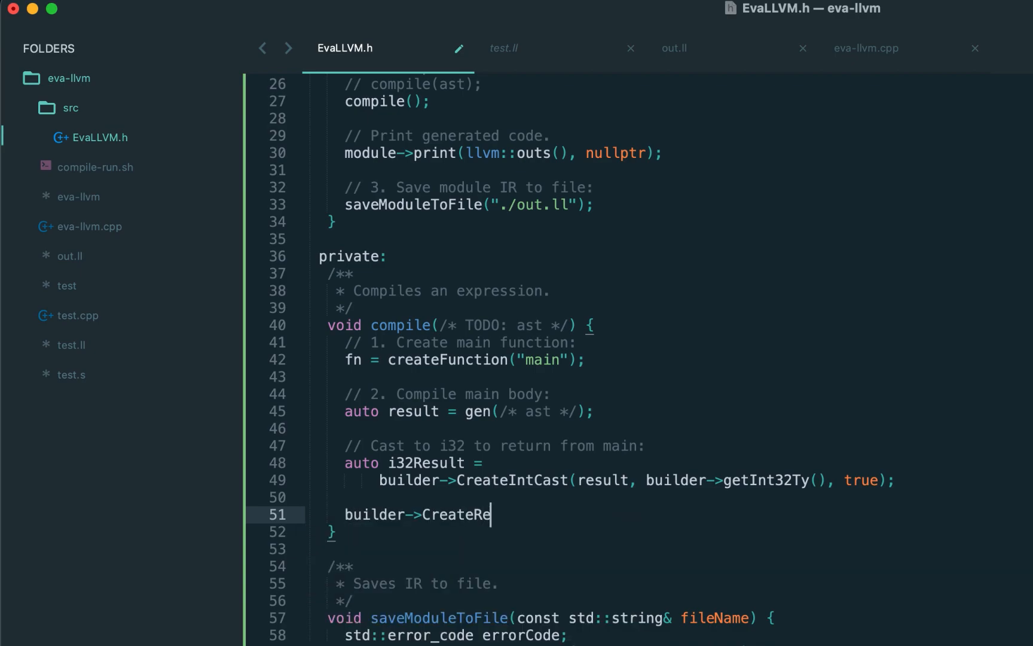
pyautogui.write('t()')
pyautogui.doubleClick(406, 466)
pyautogui.press('super+c')
pyautogui.click(506, 514)
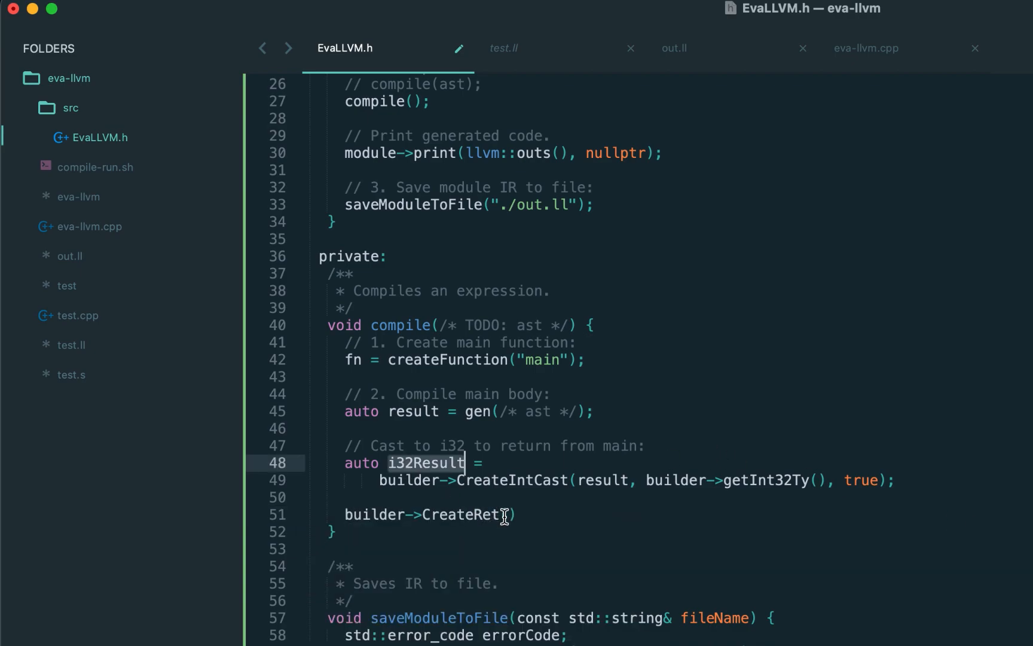
pyautogui.press('super+v')
pyautogui.write(';')
pyautogui.press('super+s')
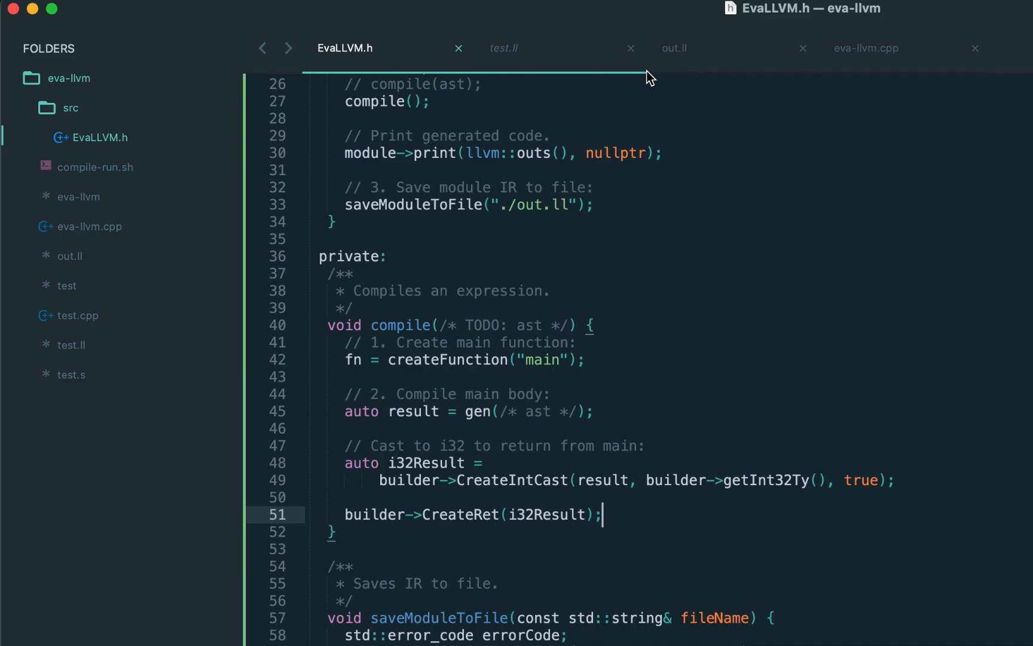
pyautogui.click(537, 49)
pyautogui.moveTo(302, 169); pyautogui.dragTo(452, 168)
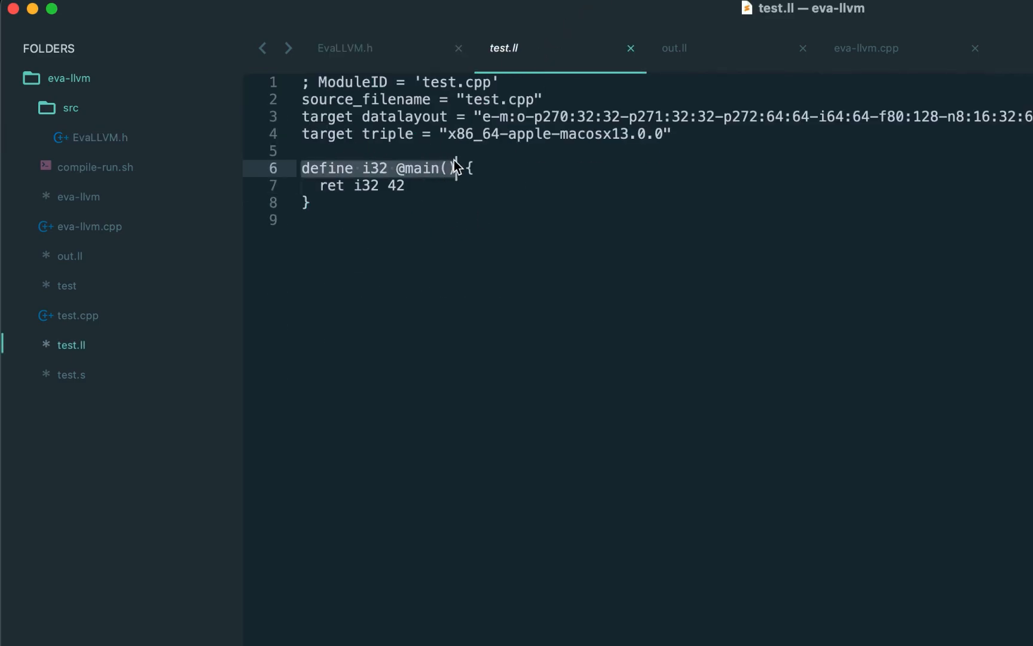
pyautogui.click(355, 48)
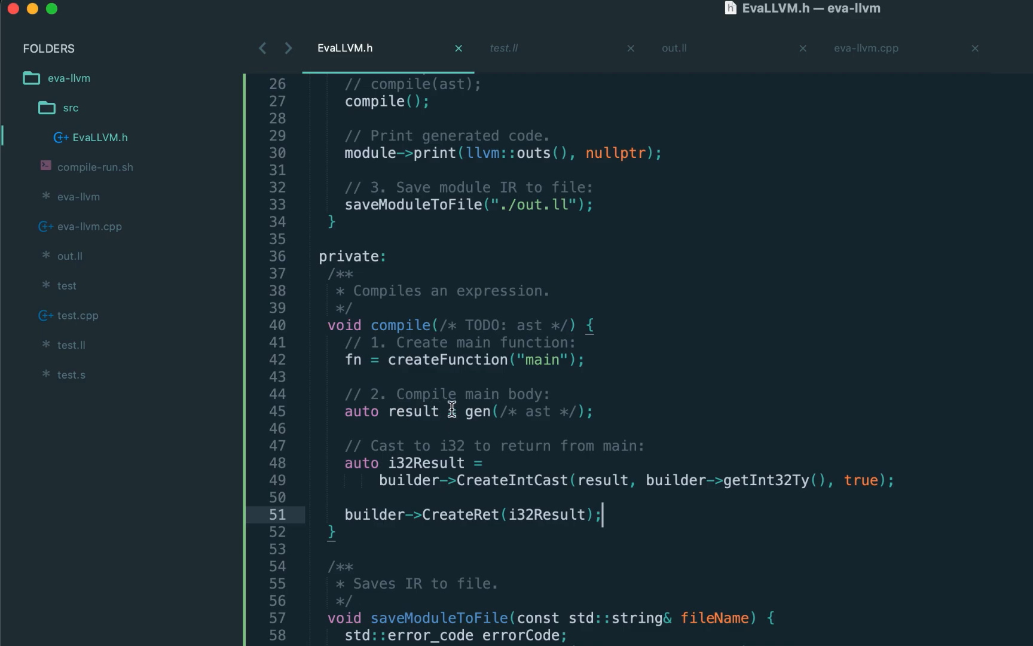
# - Below compile(), declare llvm::Value* gen(/* exp */) with a /** Main compile loop. */ comment
pyautogui.moveTo(465, 412); pyautogui.dragTo(632, 414)
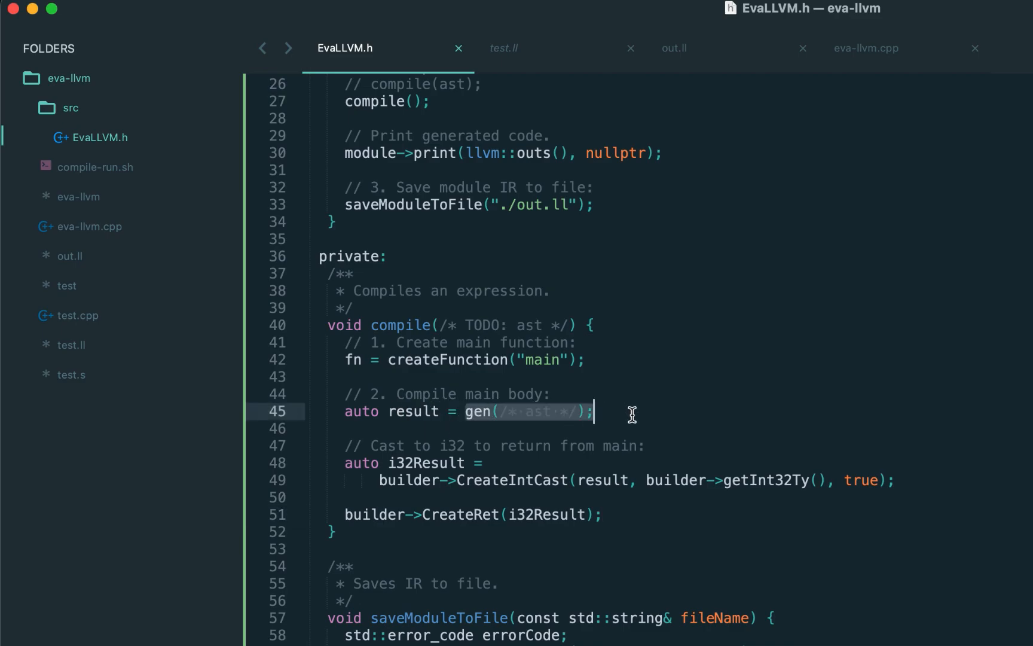
pyautogui.doubleClick(478, 412)
pyautogui.scroll(-3, 403, 439)
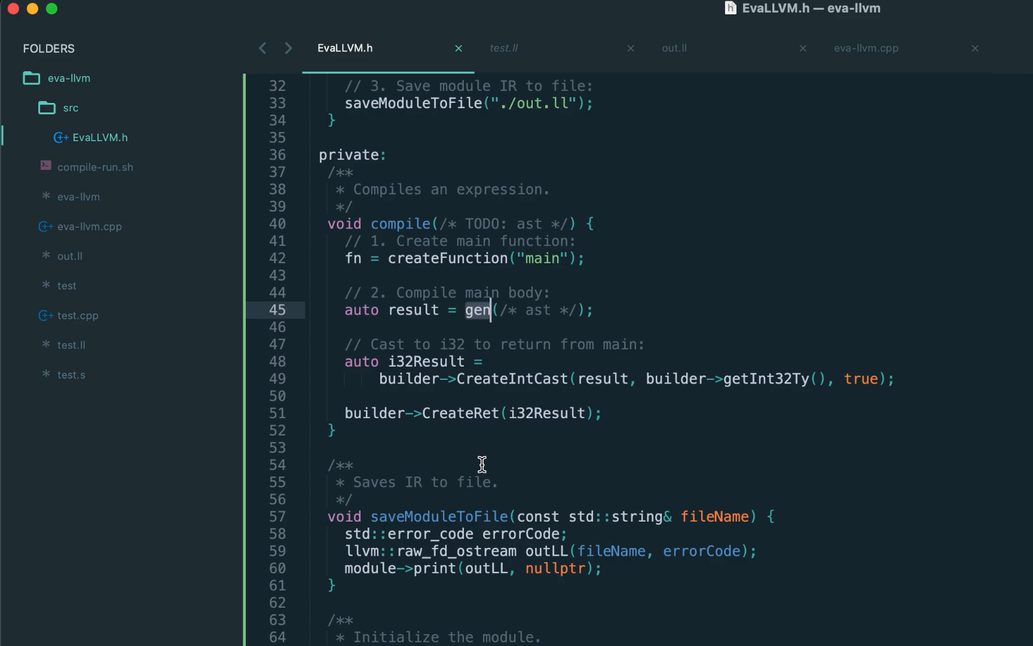
pyautogui.click(403, 439)
pyautogui.press('Return')
pyautogui.press('Return')
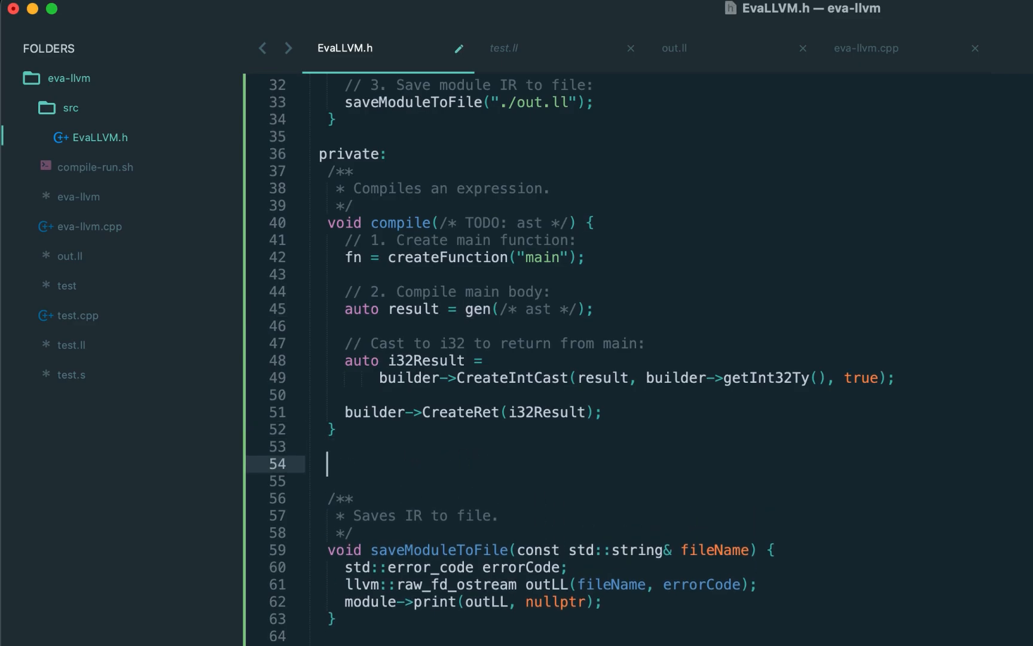
pyautogui.write('/**  * Main compile loop.  */ gen(/* ast */)')
pyautogui.doubleClick(410, 483)
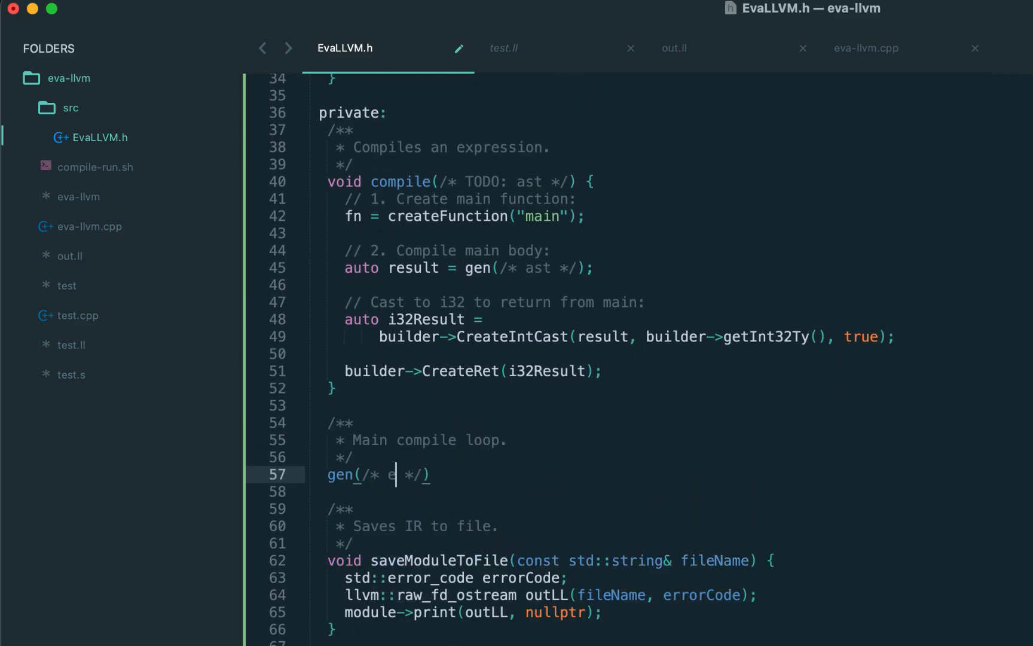
pyautogui.write('exp')
pyautogui.hotkey('alt', 'Left')
pyautogui.hotkey('alt', 'Left')
pyautogui.press('Home')
pyautogui.write('llvm::V')
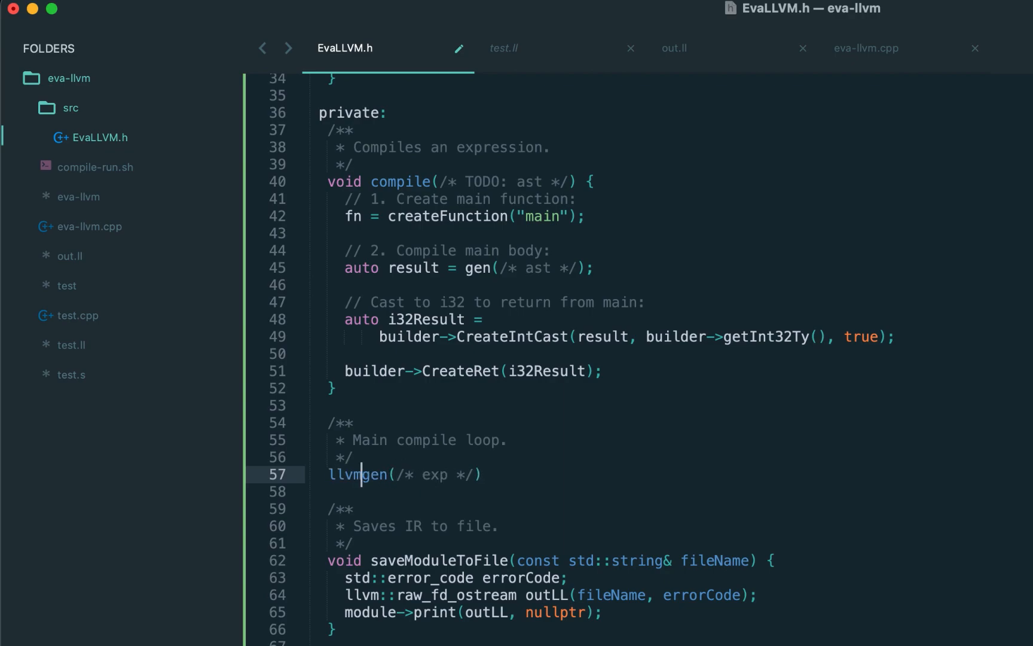
pyautogui.write('alue')
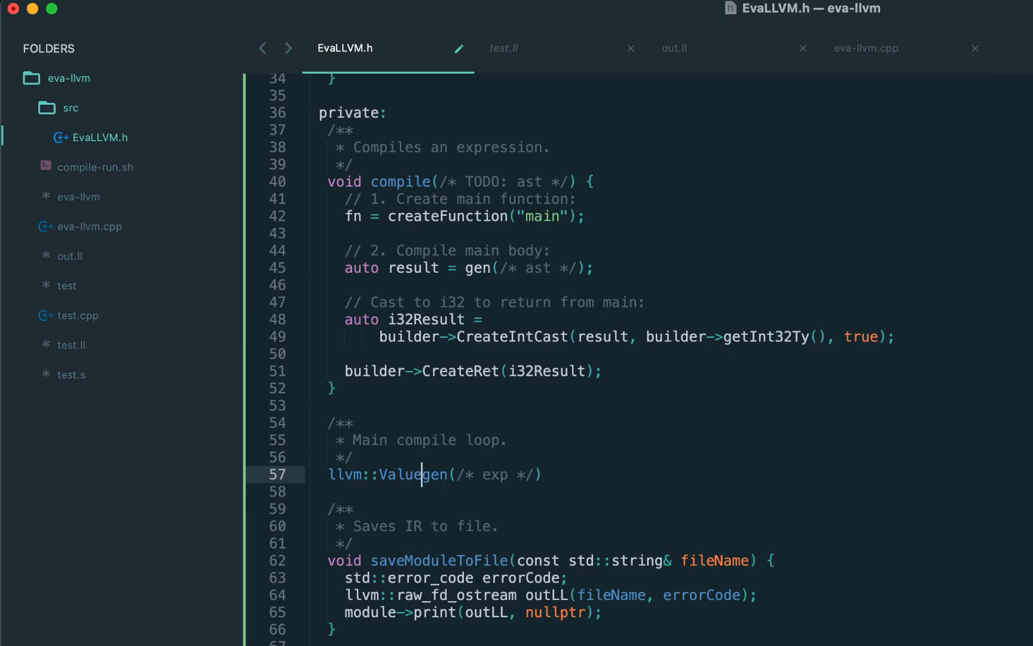
pyautogui.write('*')
pyautogui.press('End')
pyautogui.write('{')
pyautogui.press('Return')
pyautogui.write('// }')
pyautogui.hotkey('ctrl', 's')
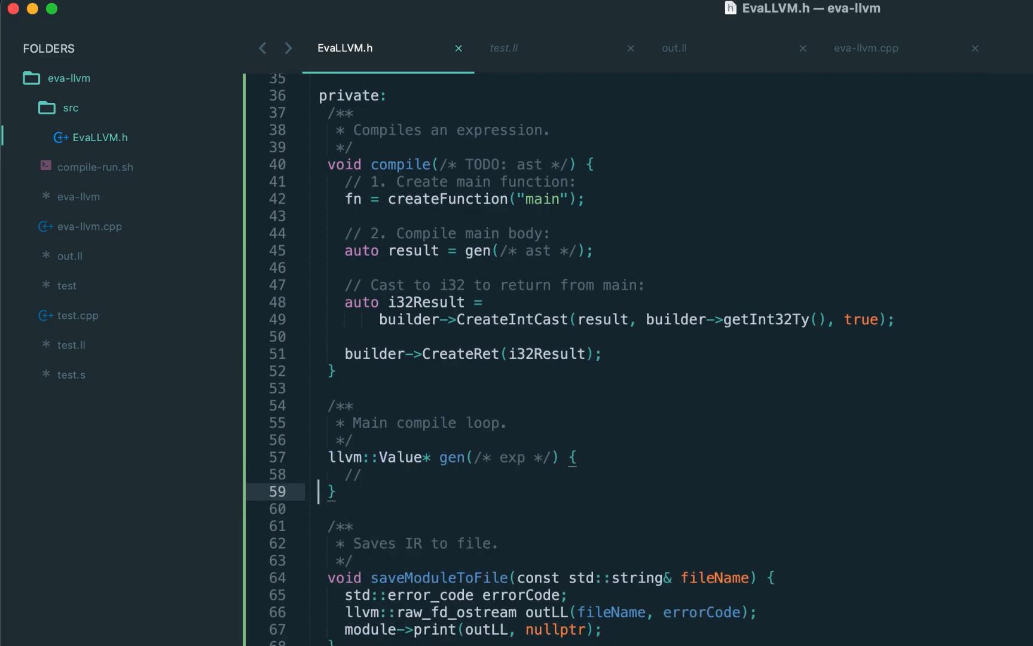
pyautogui.scroll(-1, 516, 364)
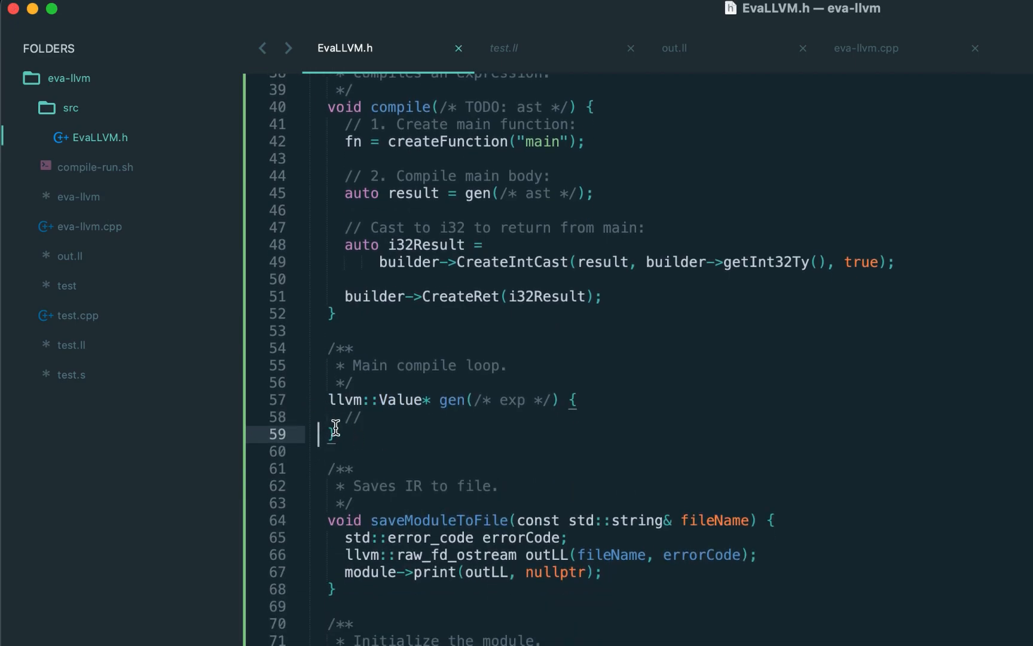
# - Make gen return builder->getInt32(42), checking 42 against test.ll, and save the header
pyautogui.click(362, 417)
pyautogui.scroll(-1, 567, 484)
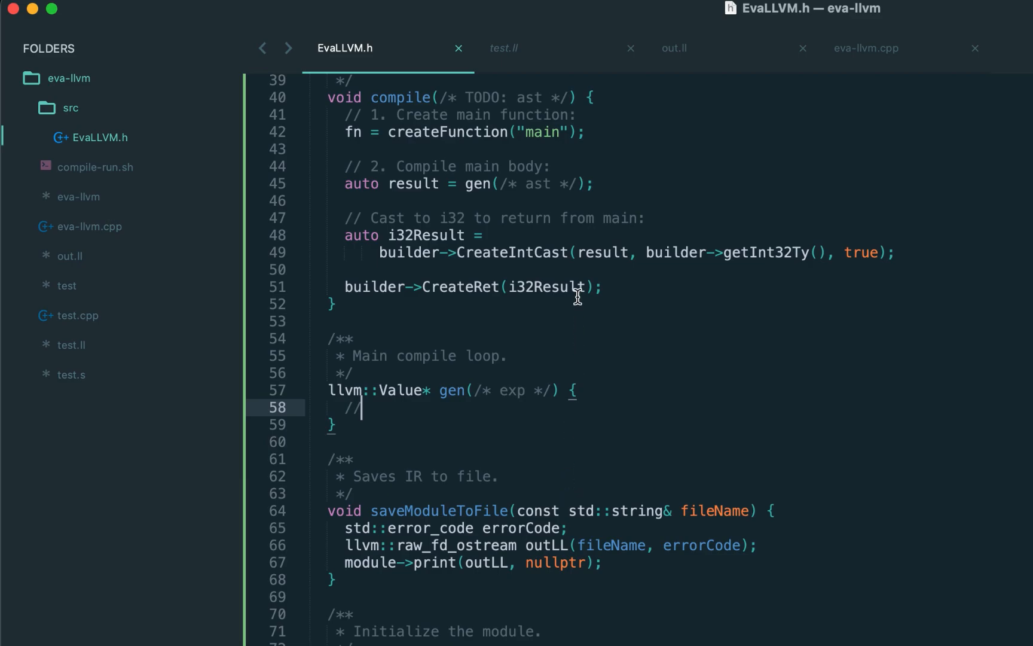
pyautogui.click(522, 51)
pyautogui.click(404, 184)
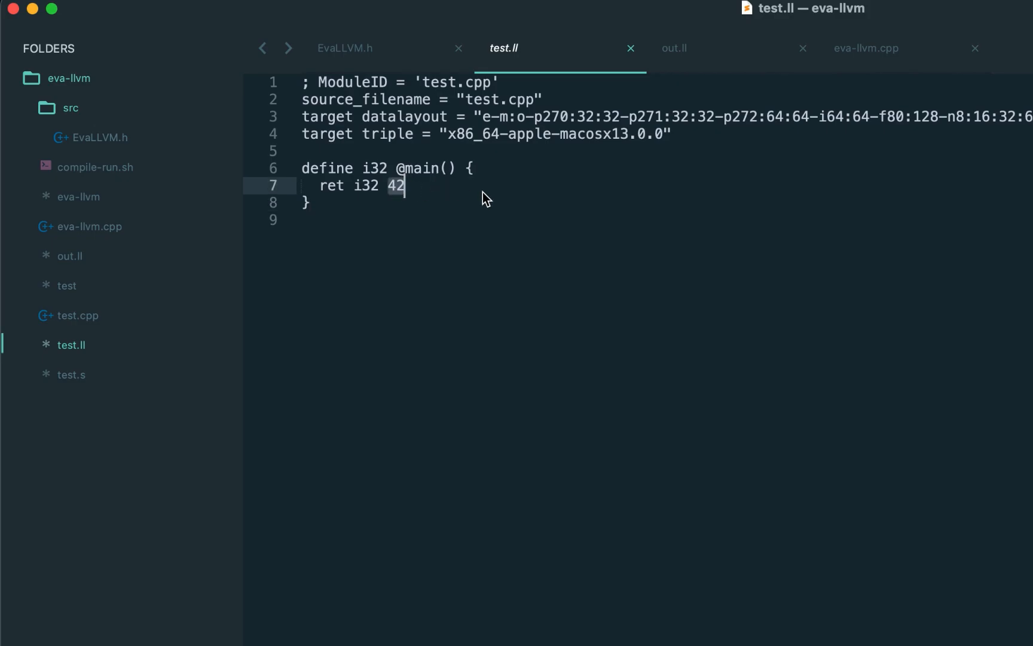
pyautogui.click(345, 48)
pyautogui.write('r')
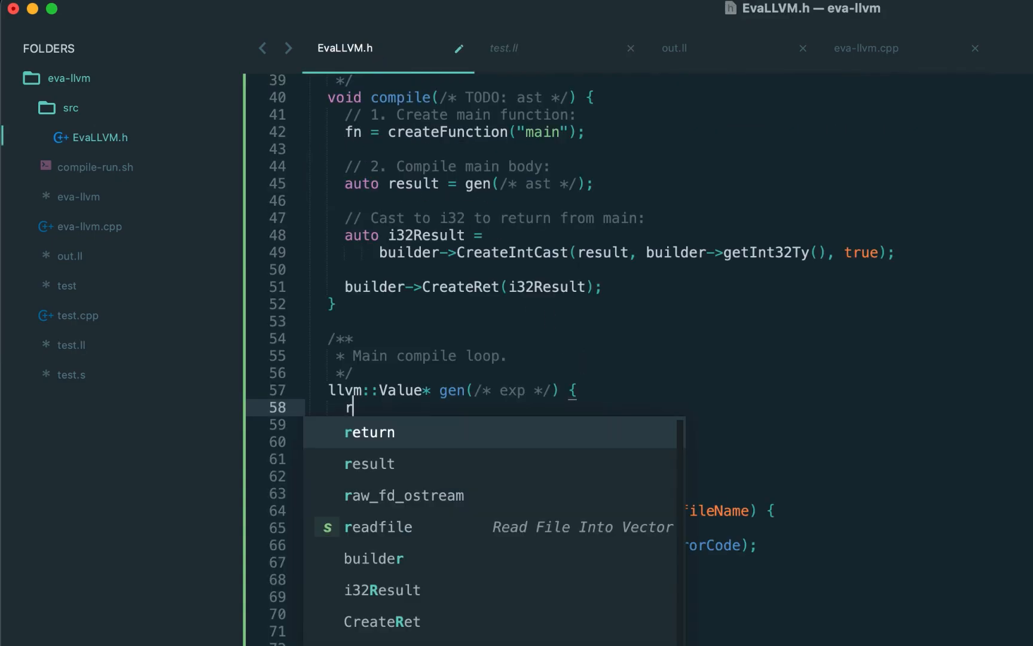
pyautogui.write('eturn builder->getInt32(4')
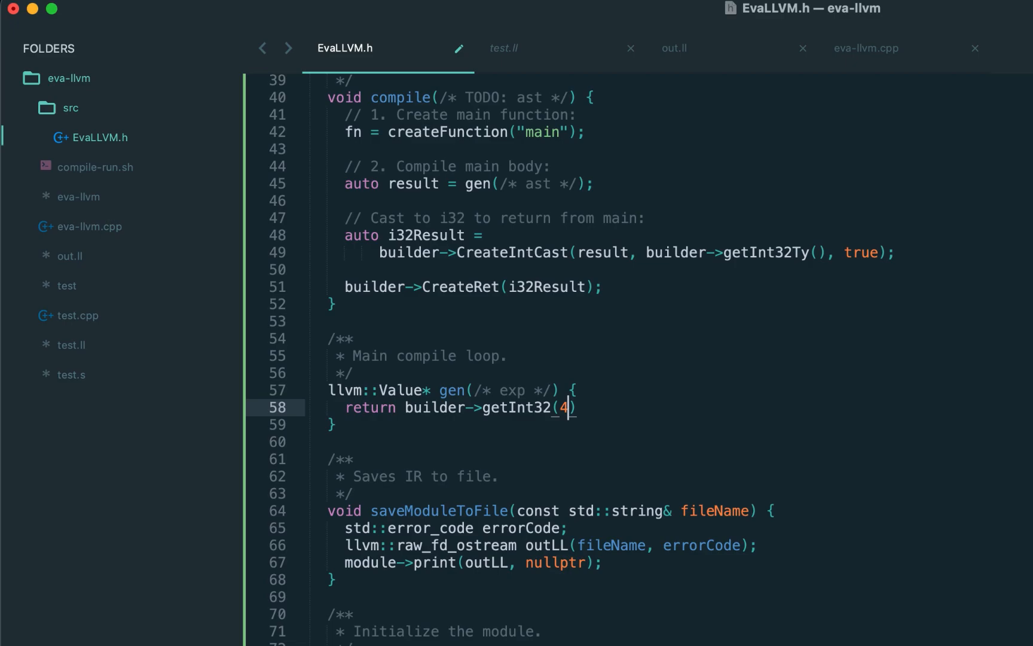
pyautogui.write('2);')
pyautogui.press('super+s')
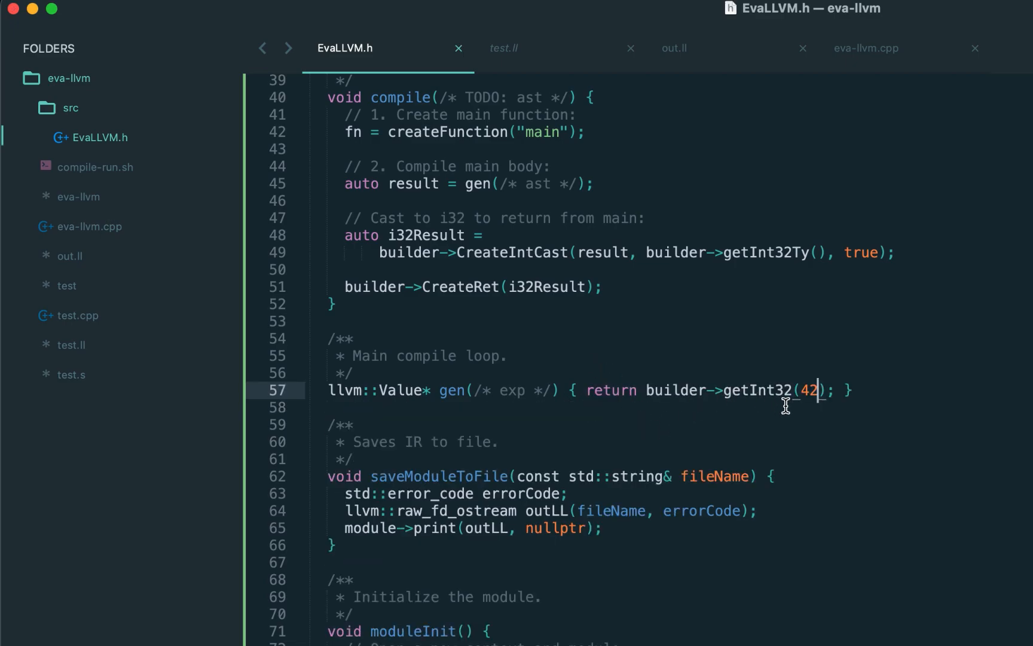
# - Add a documented llvm::Function* createFunction() stub below gen in EvaLLVM.h and save
pyautogui.press('Return')
pyautogui.press('Return')
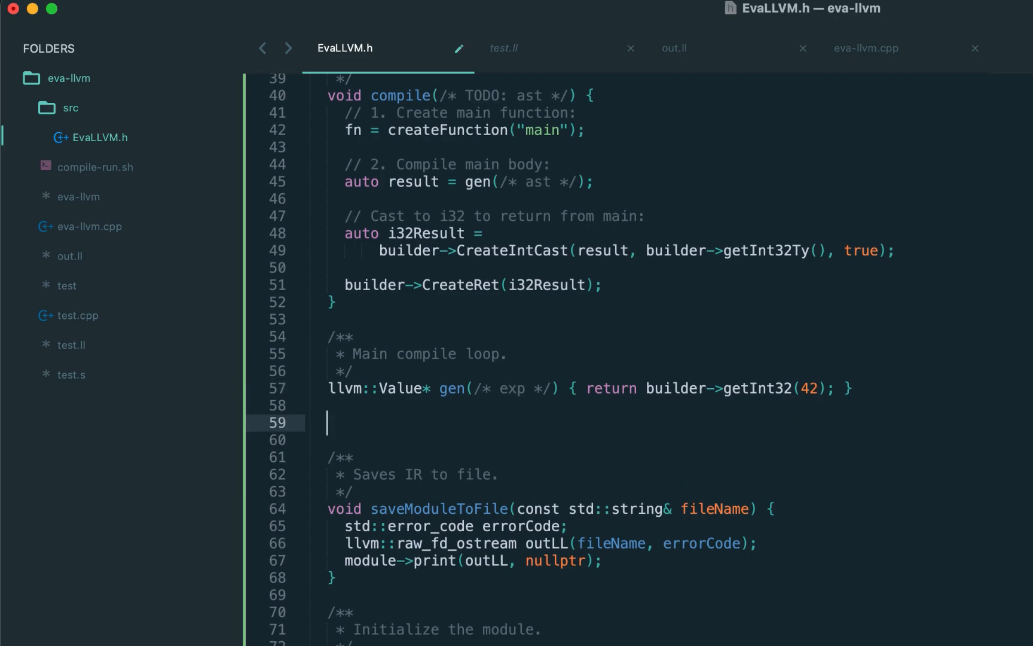
pyautogui.write('/**  * Creates a function.  */')
pyautogui.press('Return')
pyautogui.write('createFunction() {')
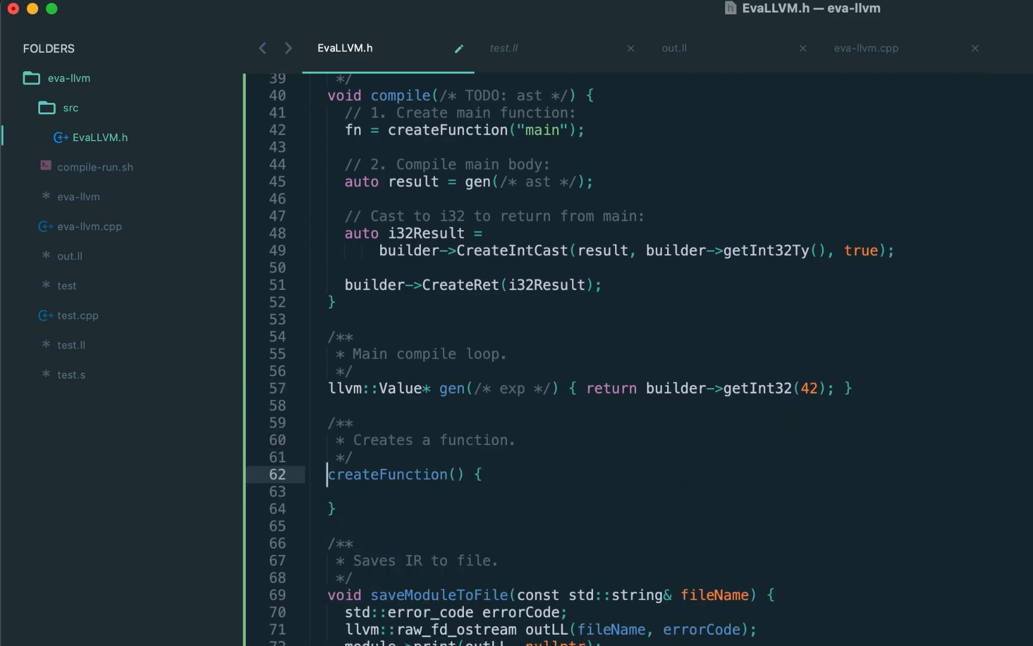
pyautogui.write('  }llvm')
pyautogui.write('::Function*')
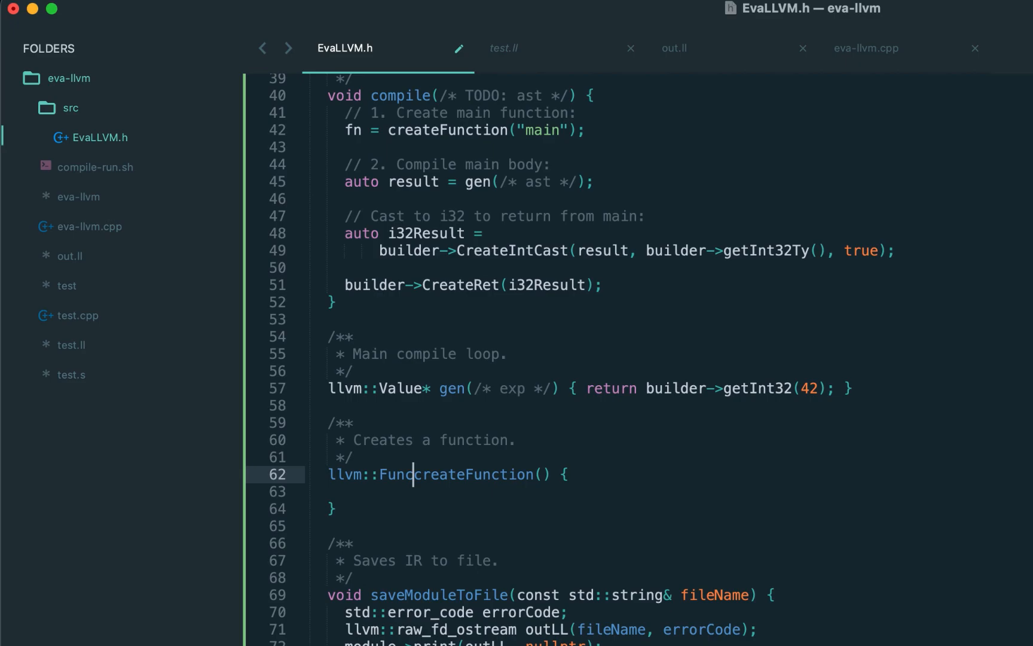
pyautogui.press('Down')
pyautogui.write('//')
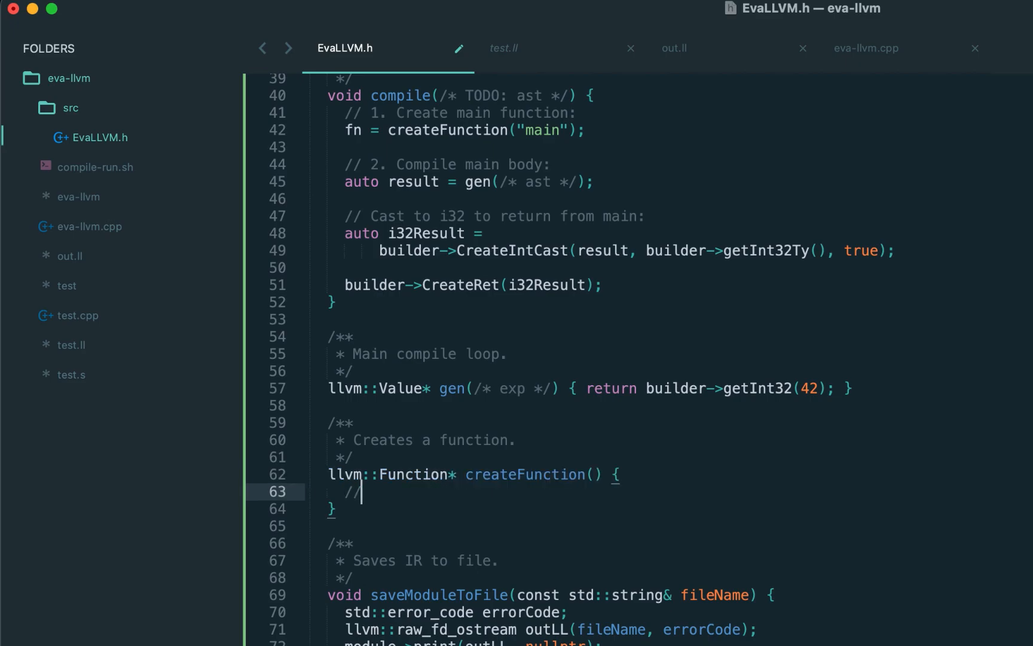
pyautogui.press('super+s')
pyautogui.scroll(-2, 565, 364)
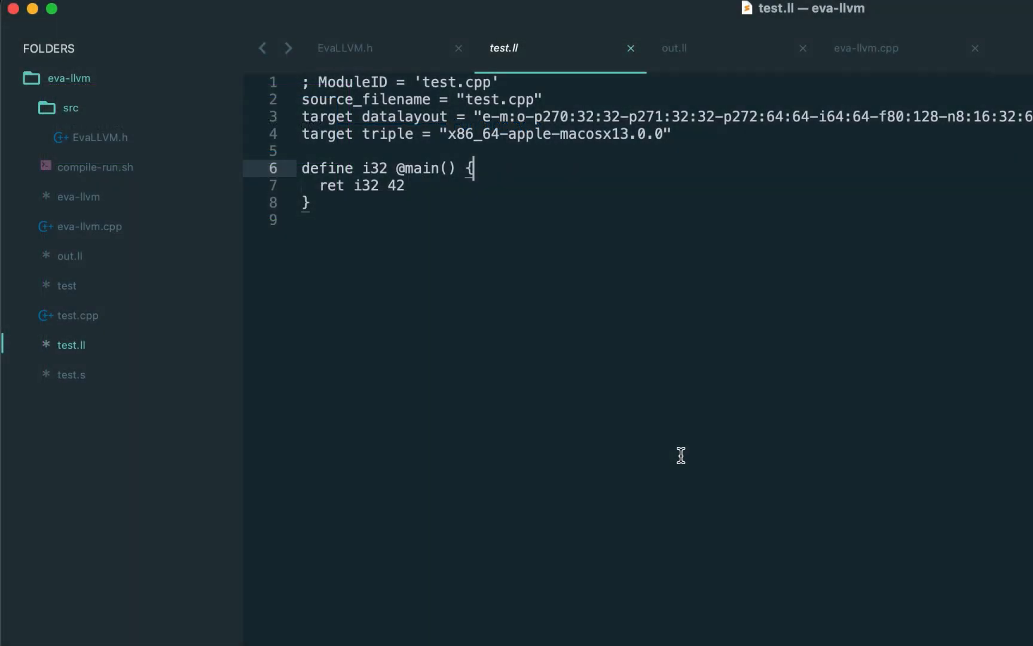
# - Insert an entry: label before ret i32 42 in test.ll's main and save
pyautogui.press('Return')
pyautogui.write('entry')
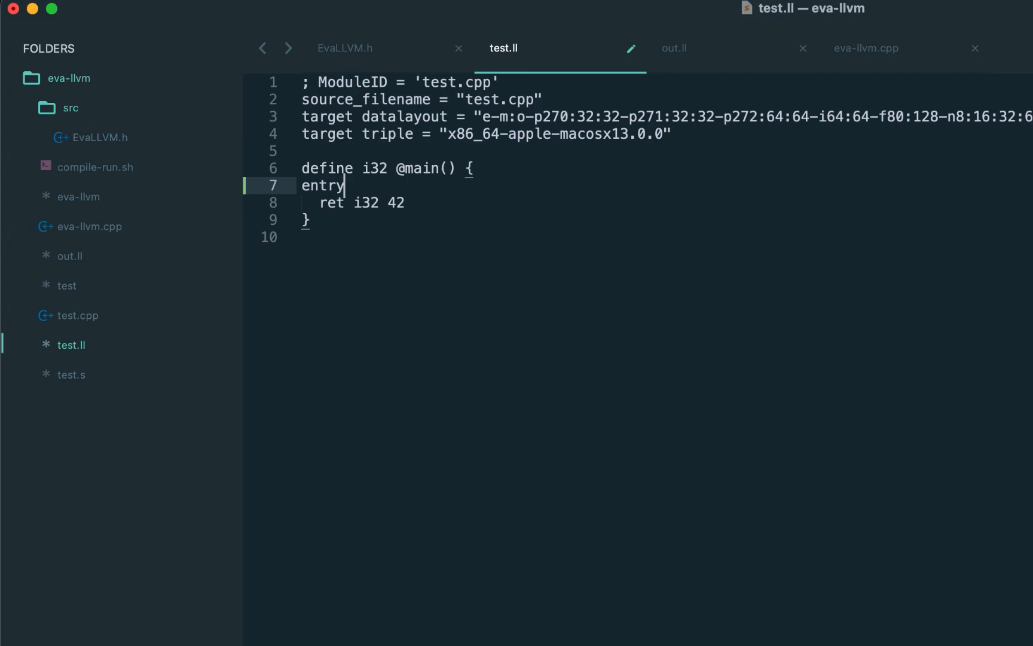
pyautogui.write(':')
pyautogui.press('super+s')
pyautogui.moveTo(361, 184); pyautogui.dragTo(301, 185)
pyautogui.click(360, 258)
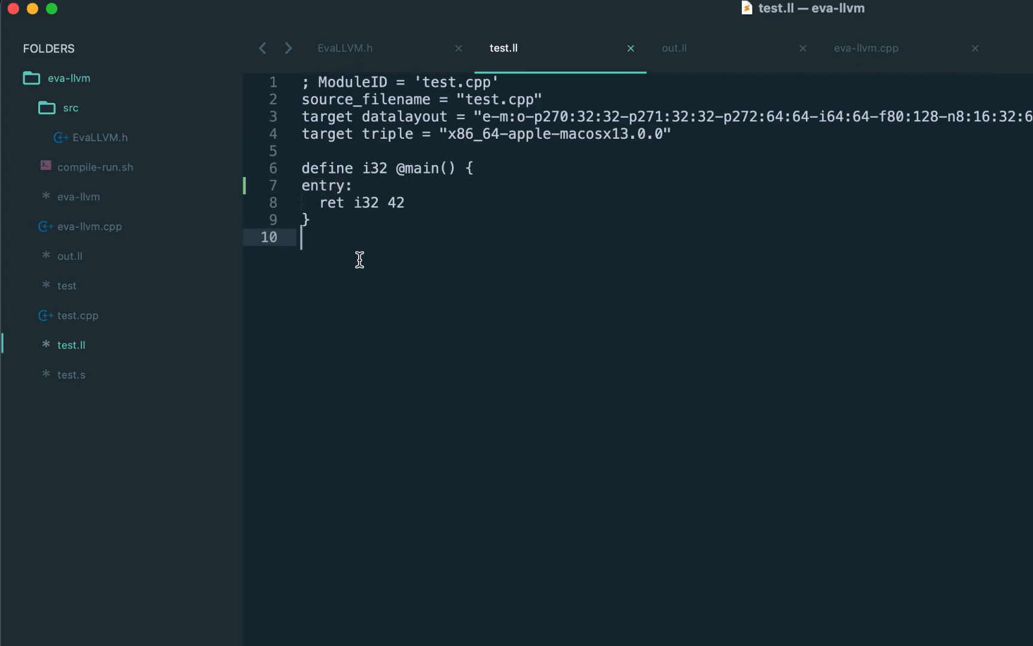
# - Give createFunction the parameters fnName and fnType and pass "main" in compile()
pyautogui.click(347, 49)
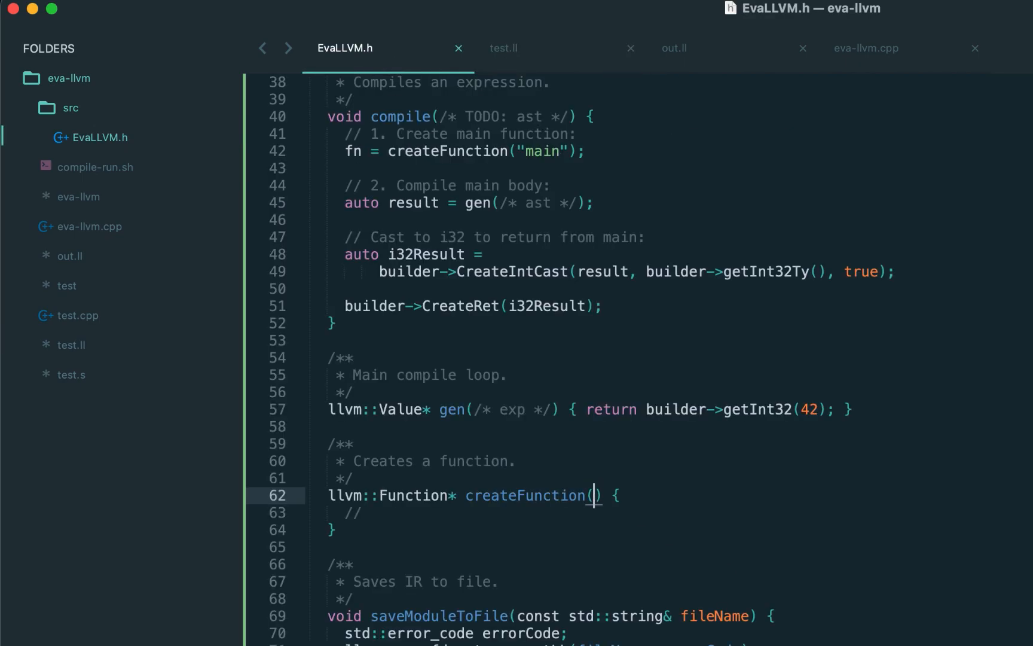
pyautogui.write(', llvm::FunctionType* fnType')
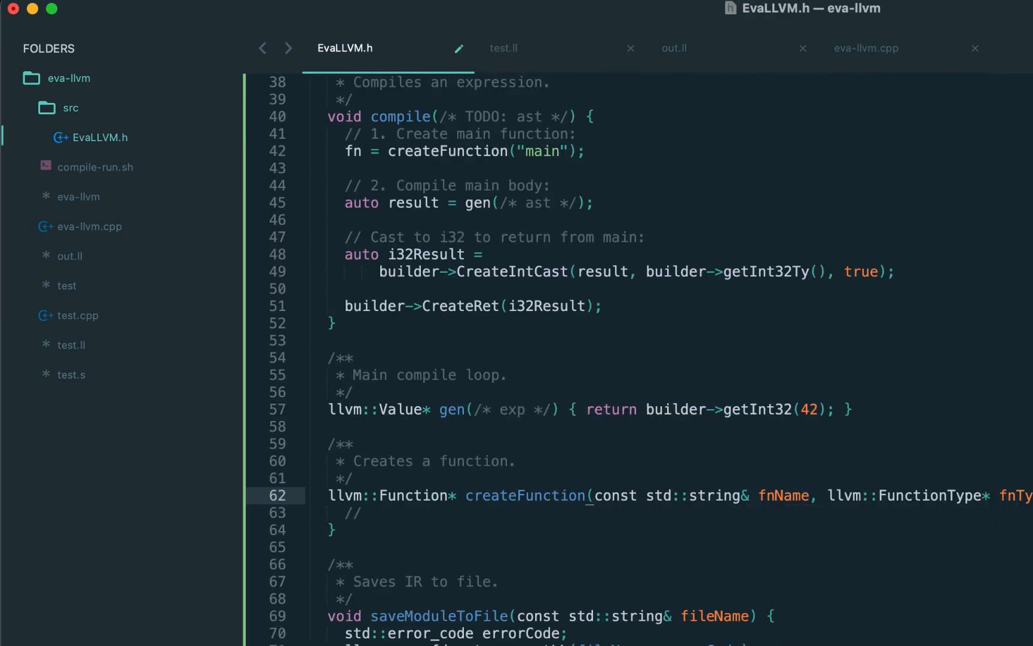
pyautogui.hotkey('ctrl', 's')
pyautogui.doubleClick(791, 514)
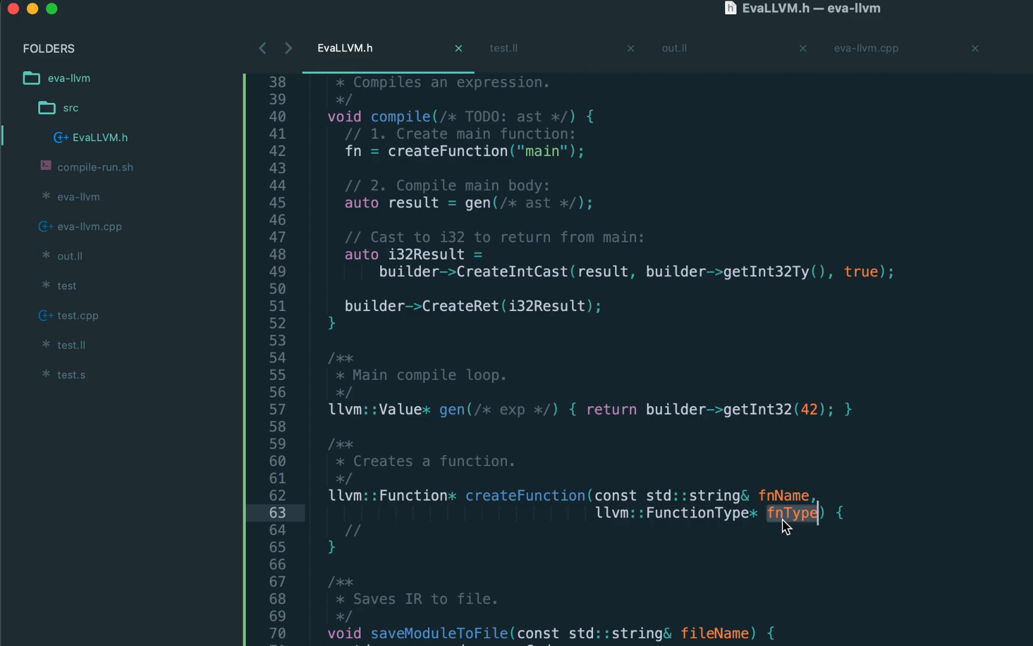
pyautogui.click(569, 150)
pyautogui.write(',')
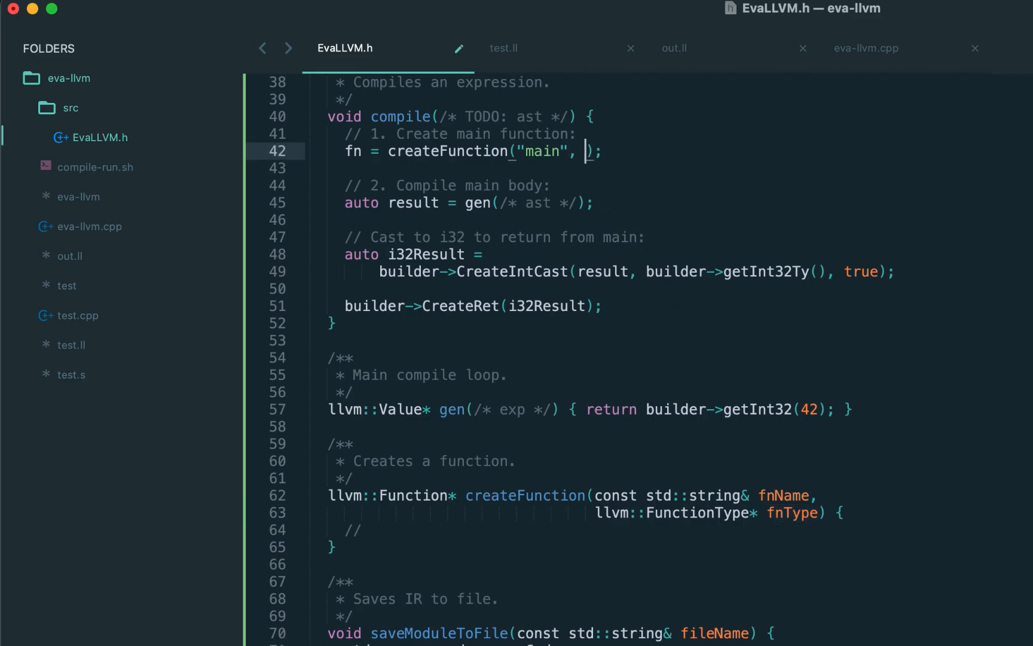
pyautogui.scroll(2, 621, 258)
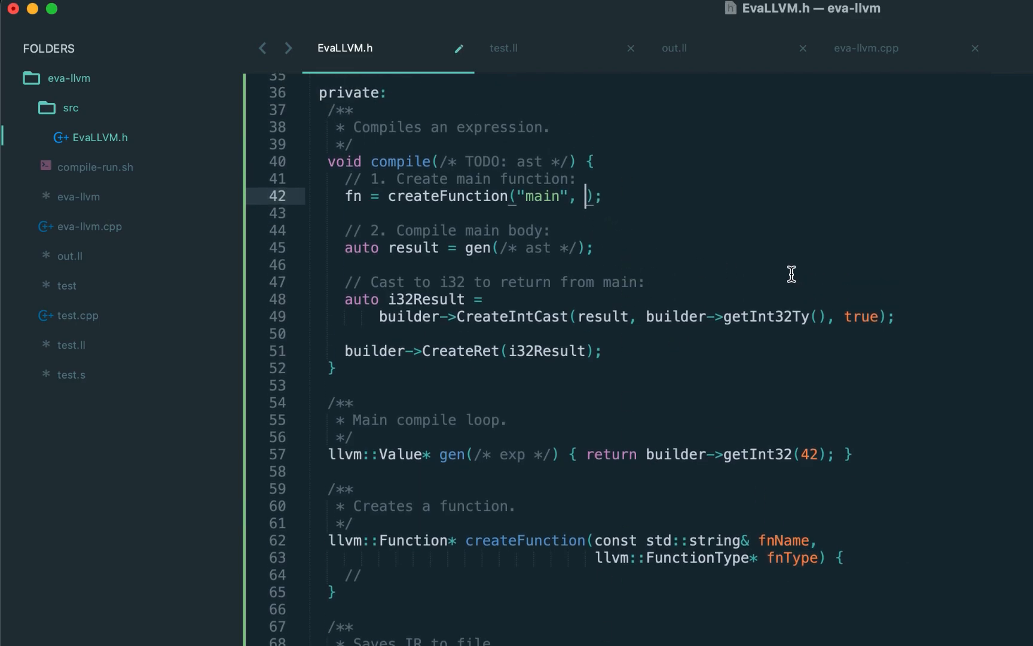
pyautogui.scroll(3, 792, 274)
pyautogui.write('llvm::FunctionType')
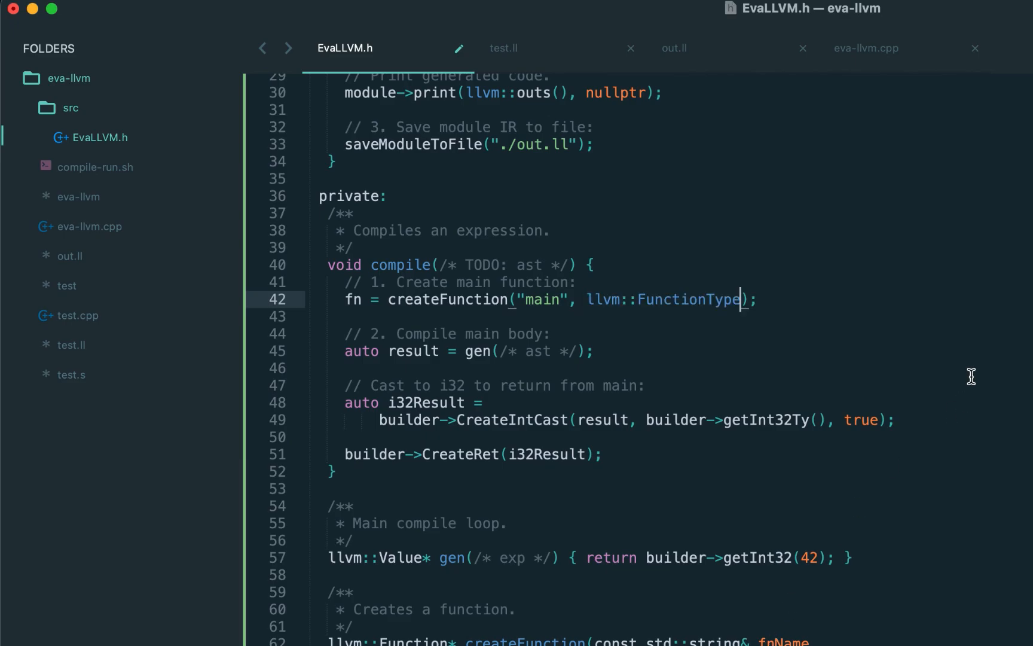
pyautogui.write('::get(')
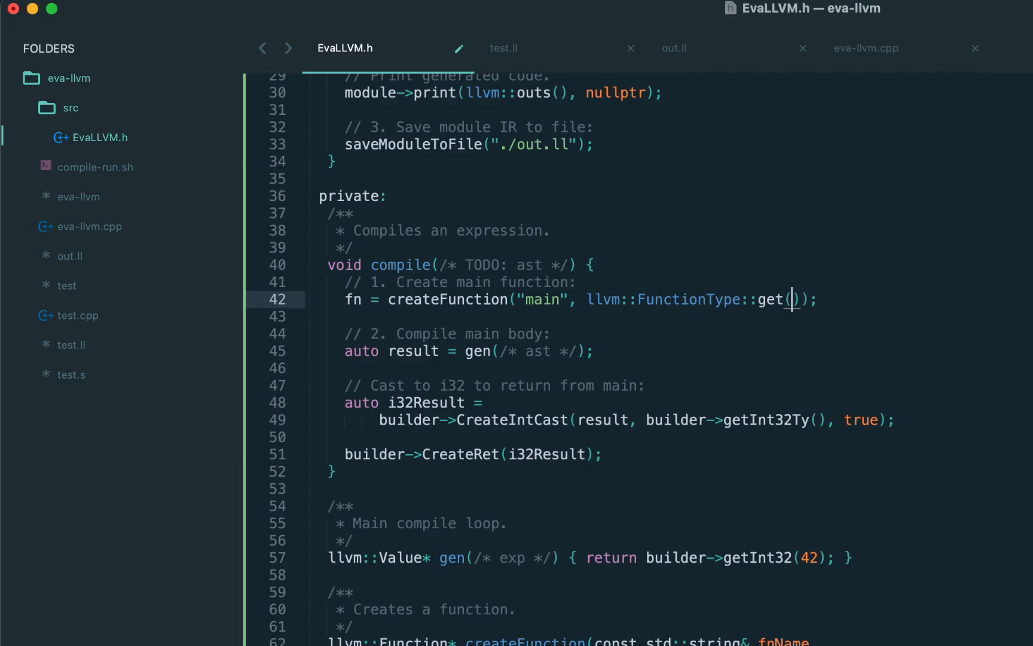
pyautogui.moveTo(649, 420); pyautogui.dragTo(835, 420)
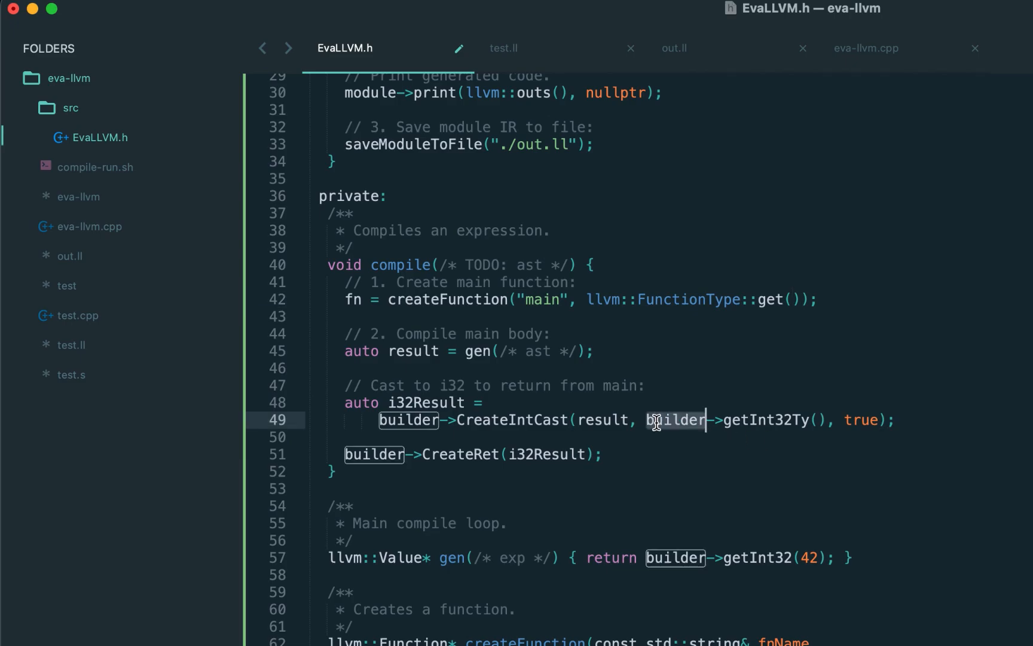
pyautogui.click(792, 301)
pyautogui.write('/* return type */ builder->g')
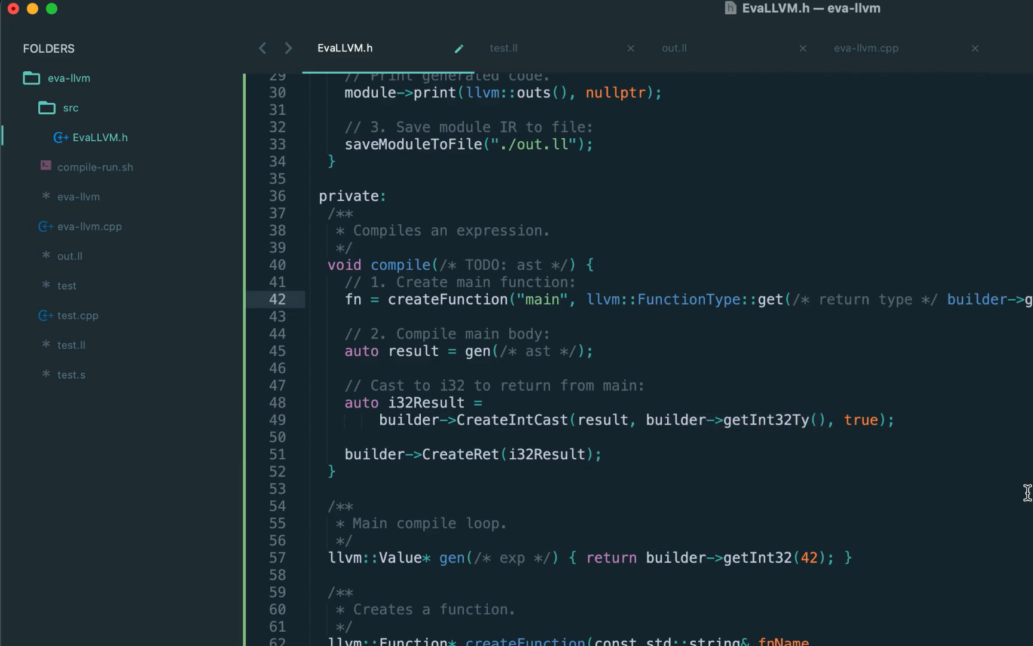
pyautogui.write('etInt32Ty()')
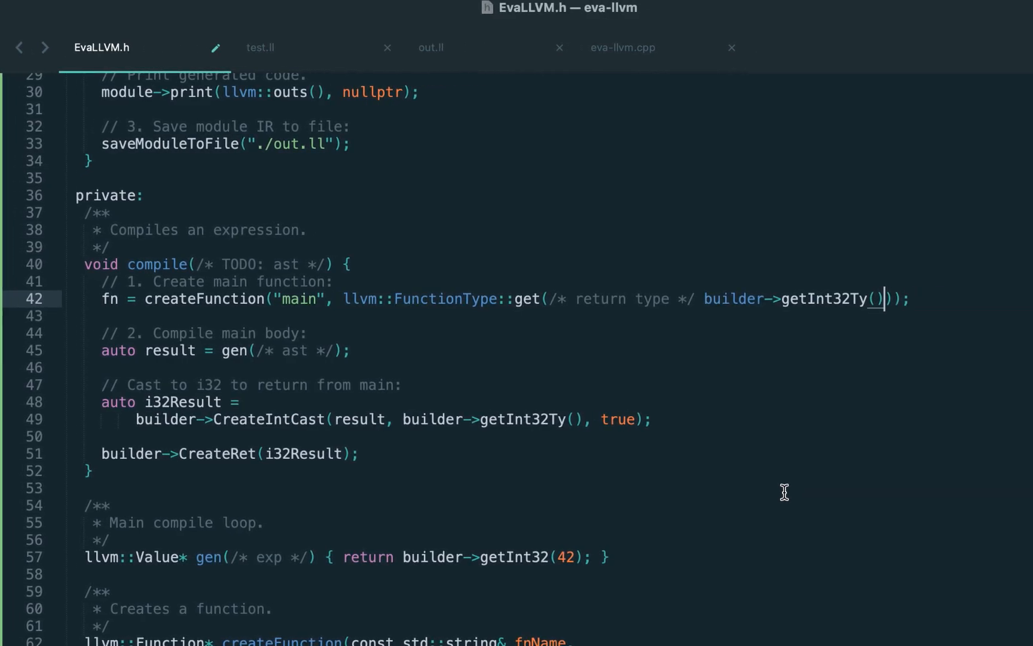
pyautogui.write(', ')
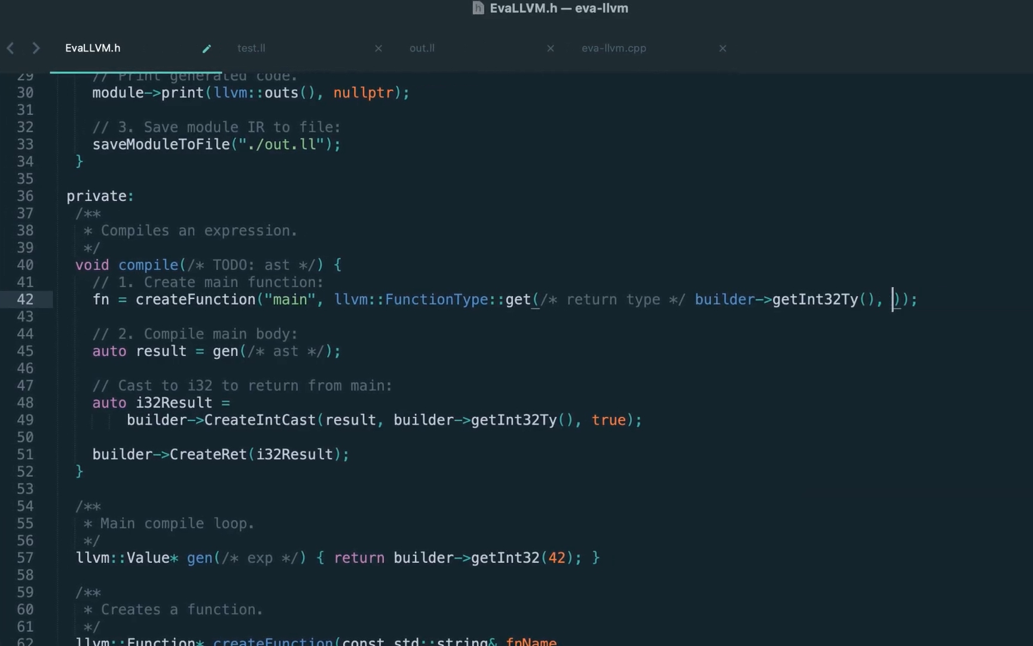
pyautogui.write('/* vararg */ false')
pyautogui.press('super+s')
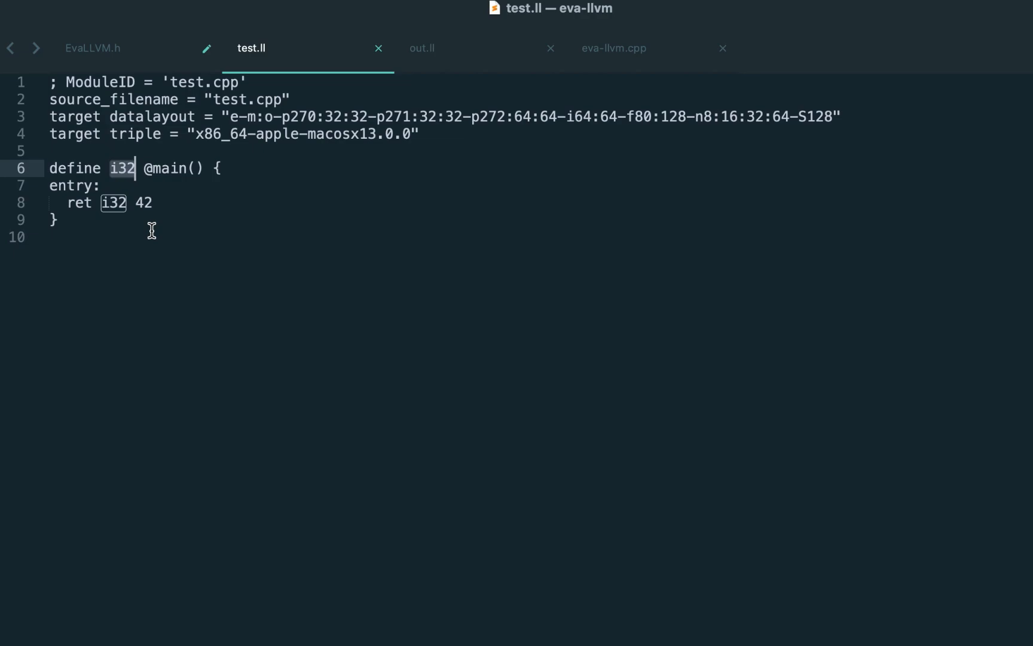
pyautogui.click(141, 203)
pyautogui.moveTo(50, 168); pyautogui.dragTo(203, 168)
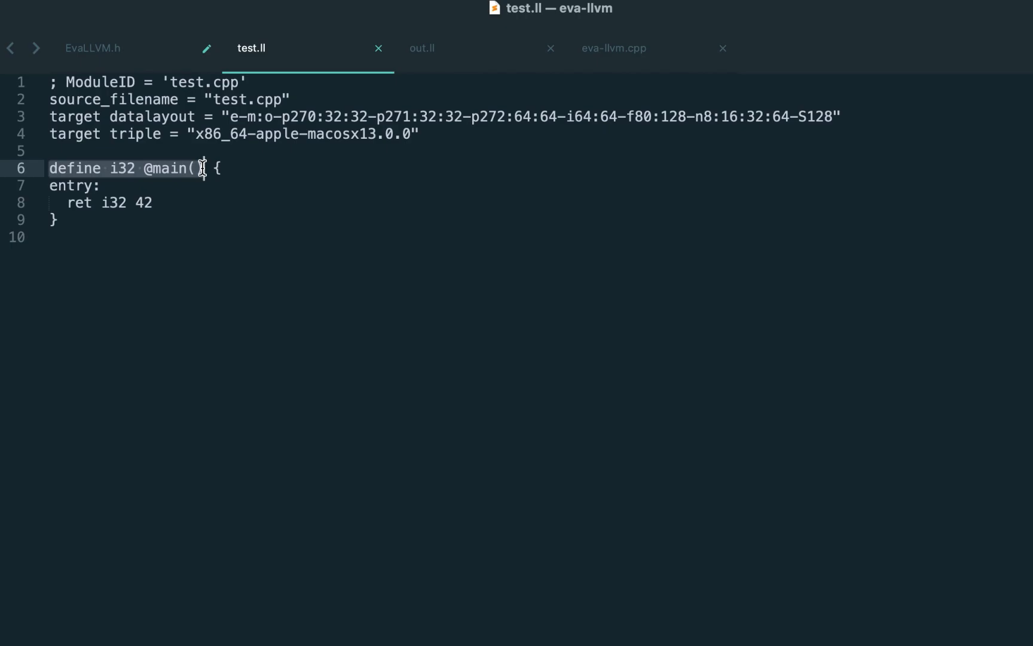
# - Fill createFunction: getFunction lookup, nullptr check calling createFunctionProto, createFunctionBlock, and return fn
pyautogui.hotkey('ctrl', 'pageup')
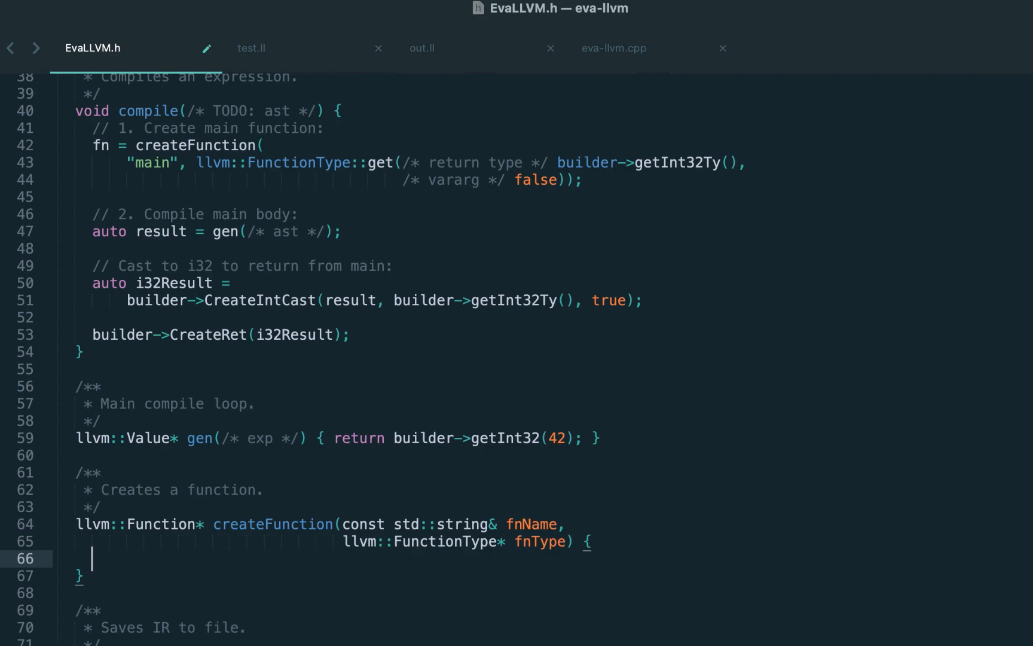
pyautogui.write('// Function prototype might already be defined:')
pyautogui.press('Return')
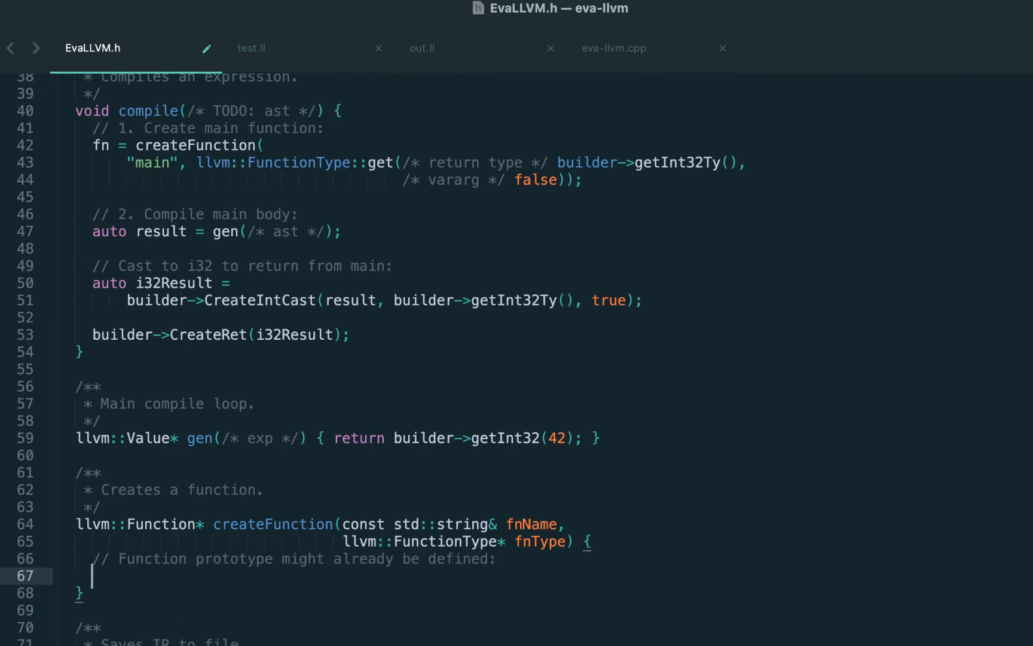
pyautogui.write('auto fn = module->getFunction(fnName);')
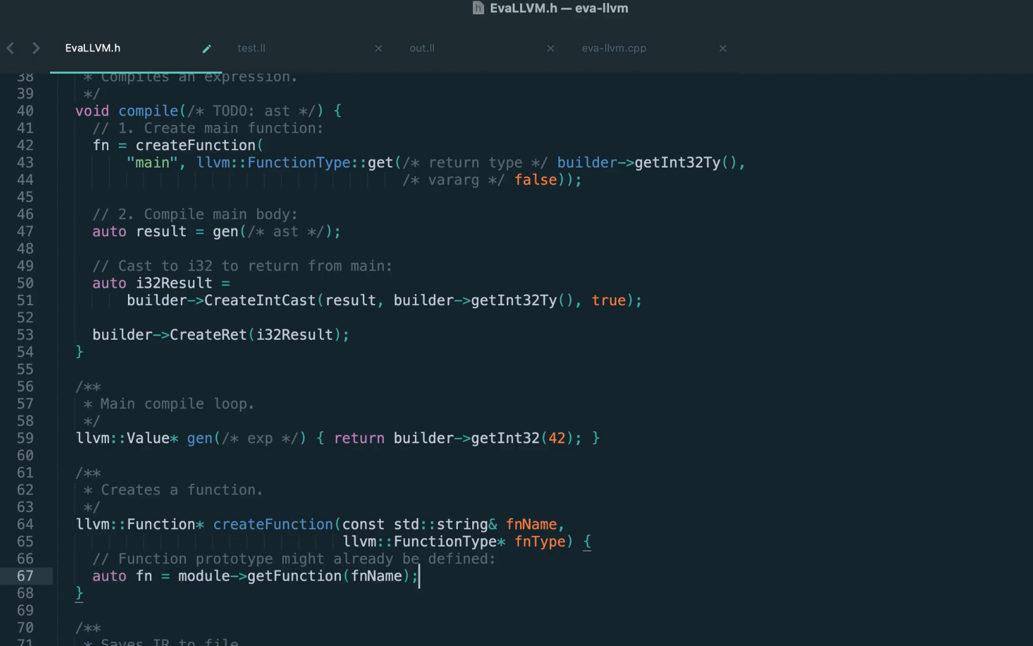
pyautogui.press('Return')
pyautogui.press('Return')
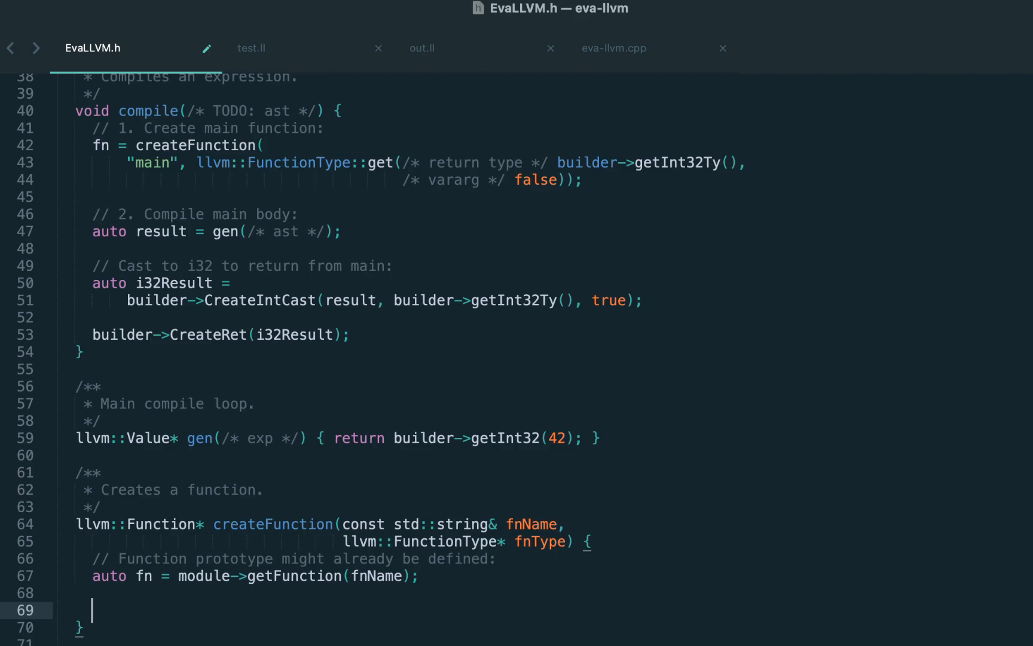
pyautogui.write('// If not, allocate the function: if (fn == nullptr) {')
pyautogui.press('Return')
pyautogui.scroll(-5, 517, 323)
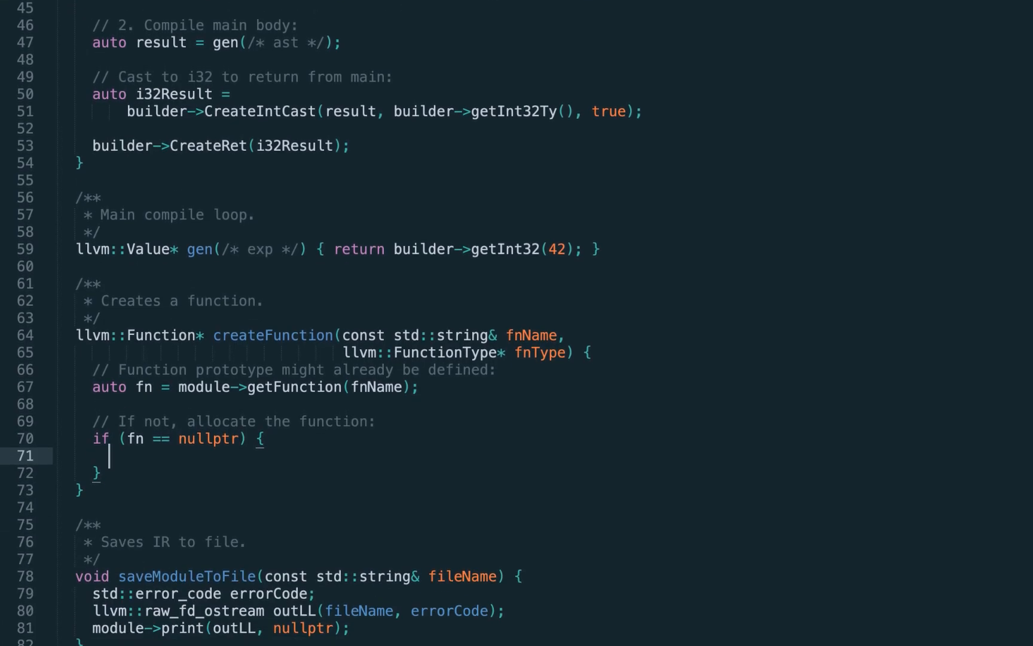
pyautogui.write('fn = createFunctionProto(fnName, fnType);')
pyautogui.press('Down')
pyautogui.press('Return')
pyautogui.press('Return')
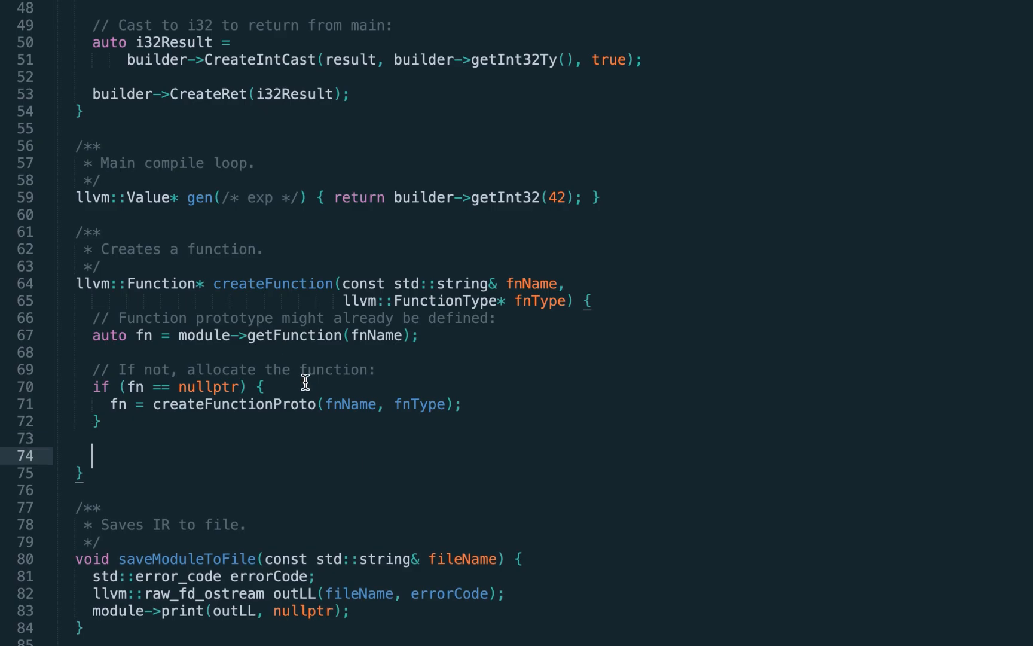
pyautogui.write('return fn;')
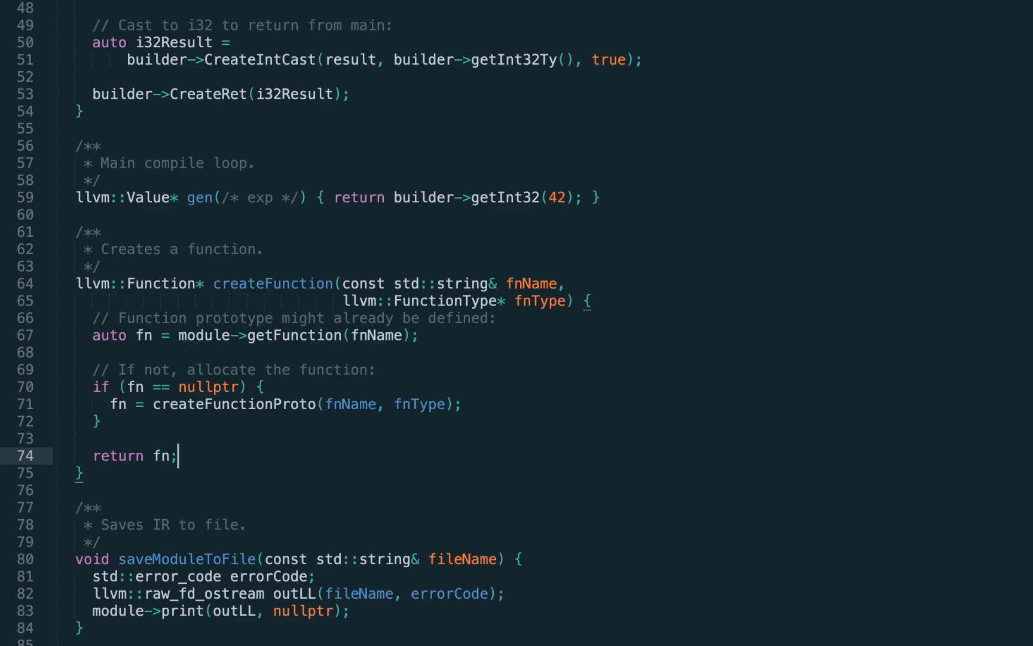
pyautogui.press('Up')
pyautogui.press('End')
pyautogui.press('Return')
pyautogui.write('createFunctionBlock(fn);')
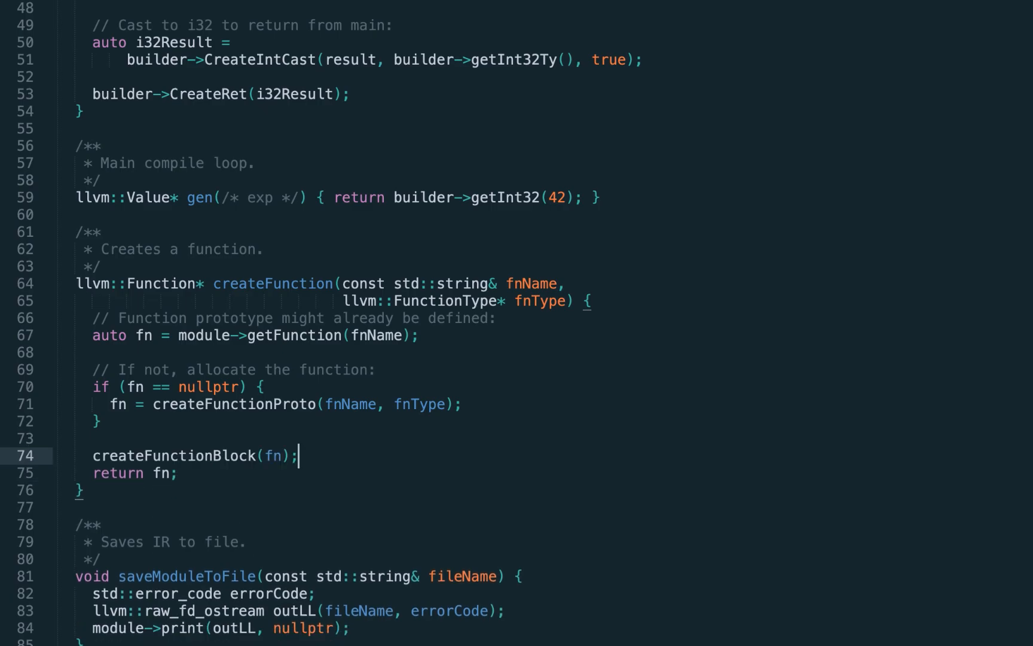
pyautogui.doubleClick(211, 454)
pyautogui.scroll(-2, 211, 454)
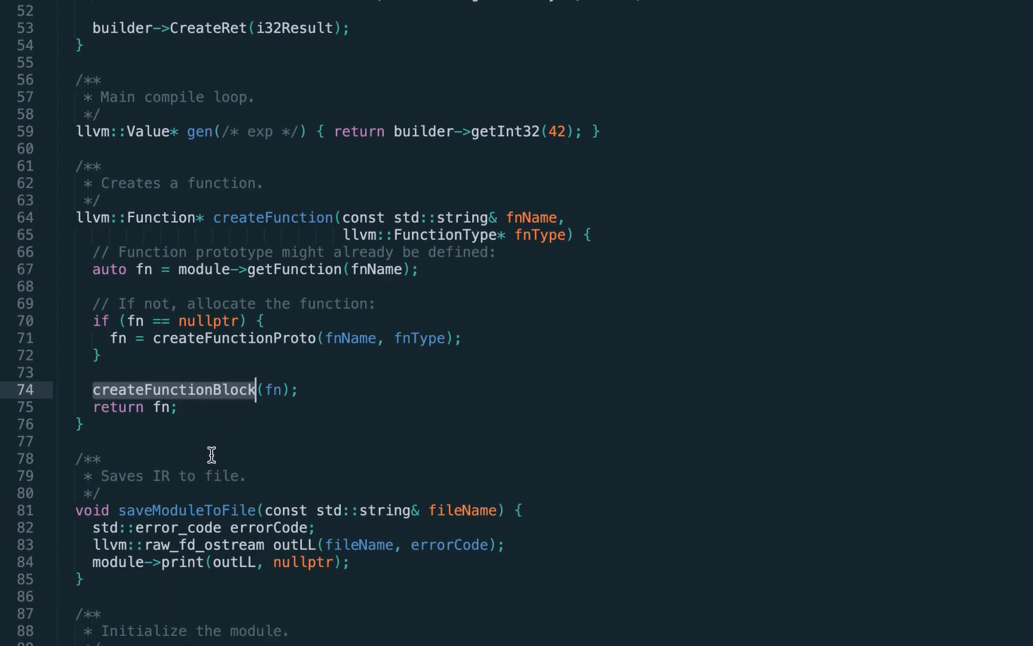
pyautogui.doubleClick(234, 340)
pyautogui.doubleClick(220, 391)
pyautogui.click(220, 366)
pyautogui.scroll(-3, 222, 366)
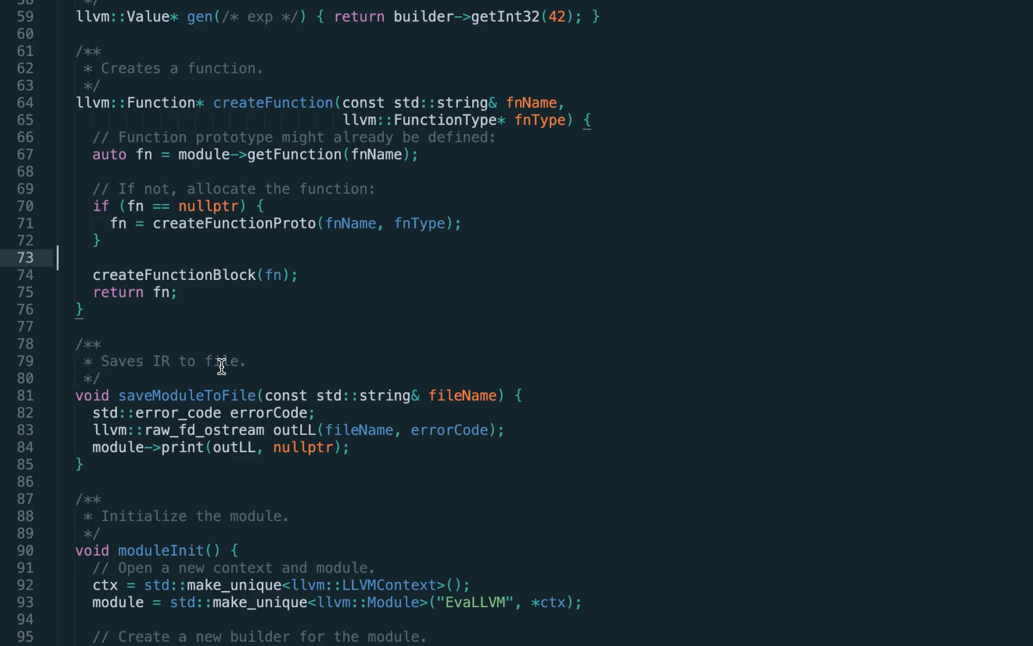
# - Add createFunctionProto building an externally linked llvm::Function::Create, verifying it, and returning fn
pyautogui.click(157, 323)
pyautogui.press('Return')
pyautogui.press('Return')
pyautogui.write('/**  * Creates function prototype (defines the function, but not the body)  */')
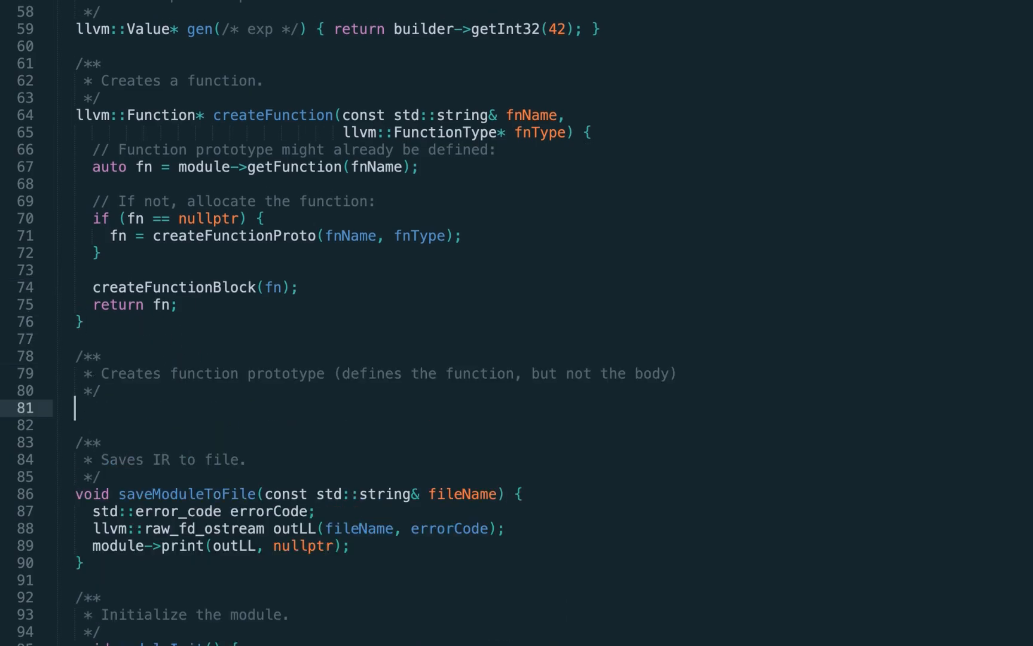
pyautogui.write('llvm::Function* createFunctionProto(const std::string& fnName,                                     llvm::FunctionType* fnType) {   // }')
pyautogui.scroll(-2, 307, 488)
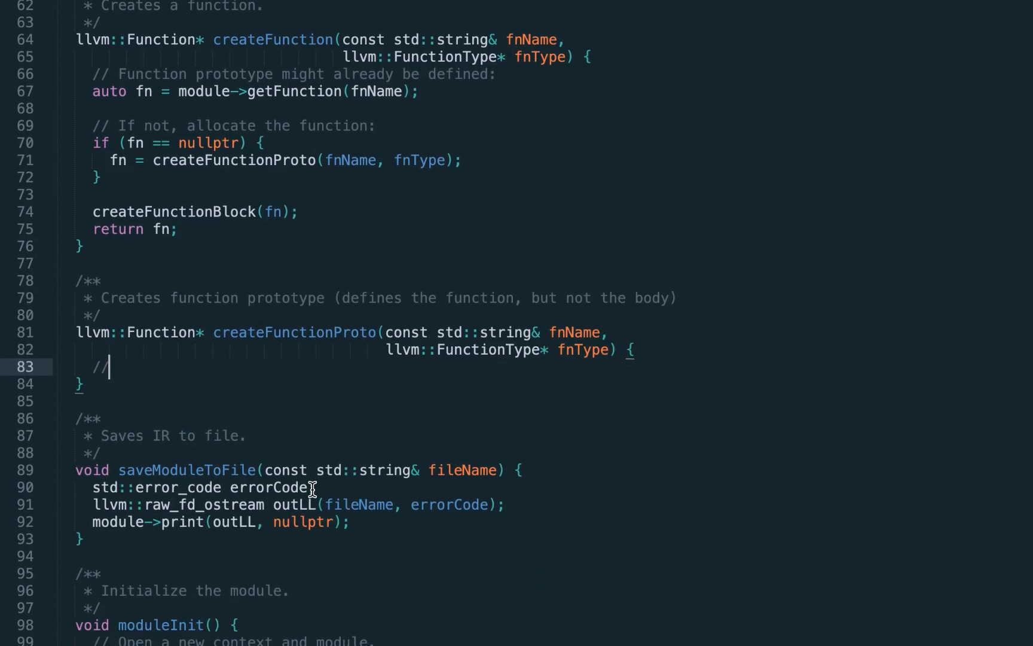
pyautogui.write('auto fn = llvm::Function::Create(fnType, ')
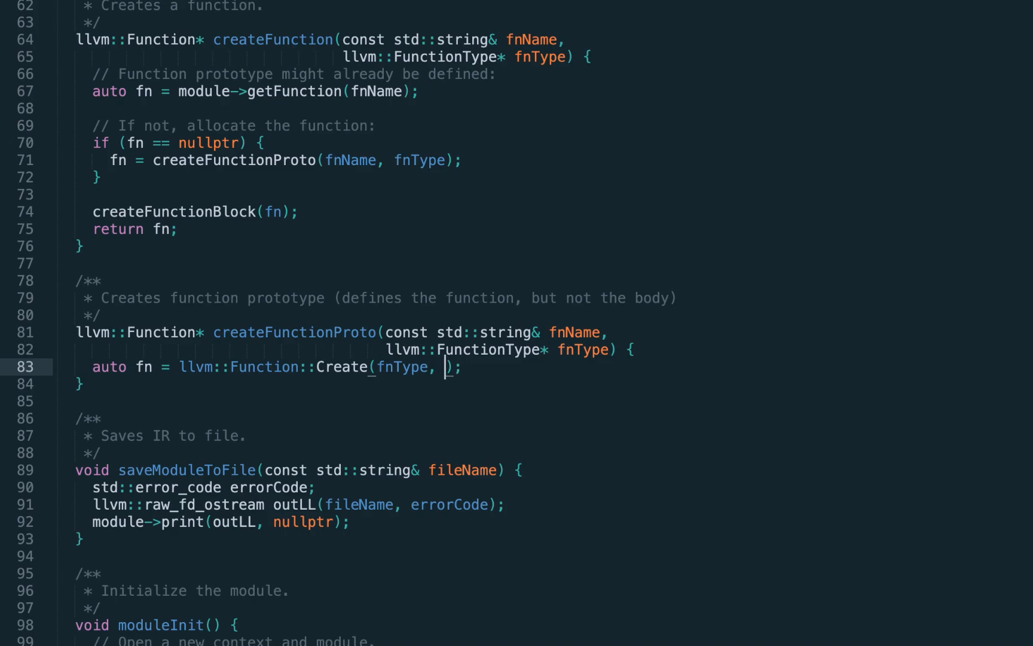
pyautogui.write('llvm::Function::ExternalLinkage')
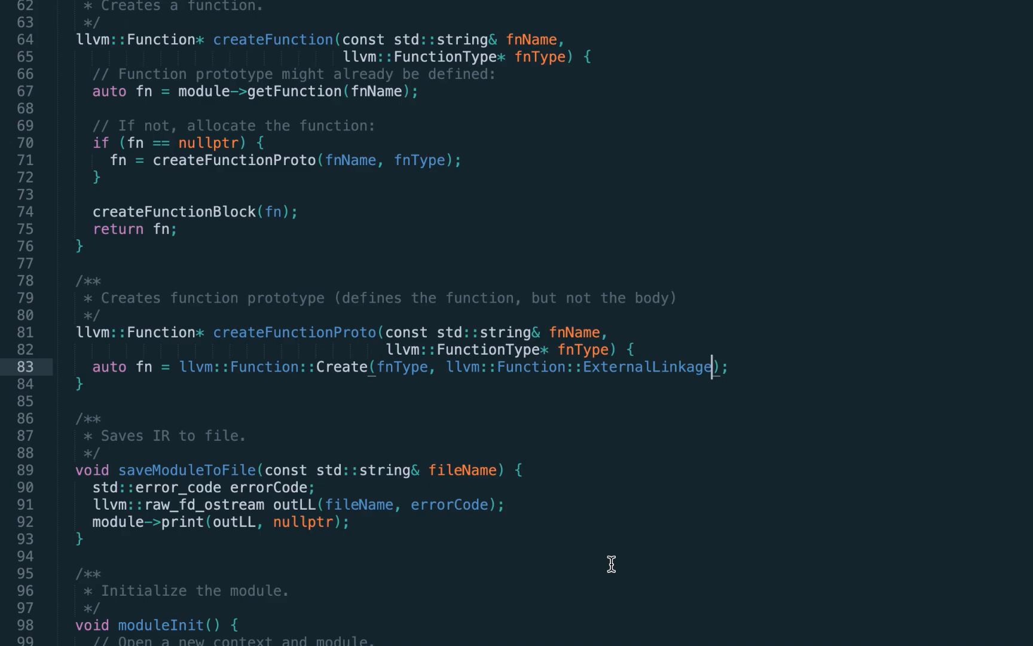
pyautogui.write(', fnName, ')
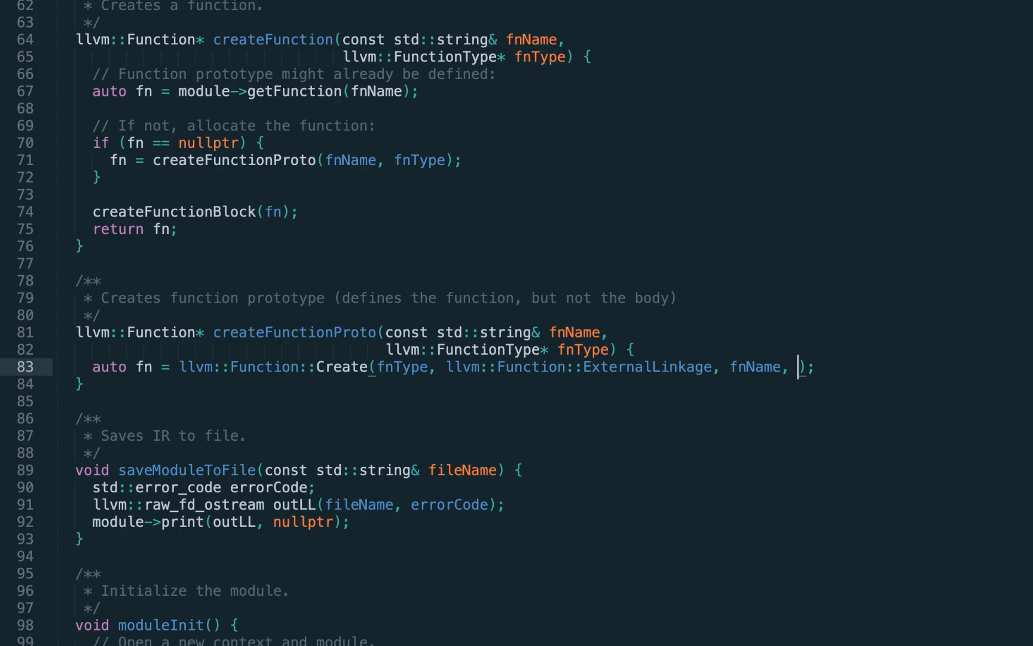
pyautogui.write('*module')
pyautogui.press('End')
pyautogui.hotkey('ctrl', 's')
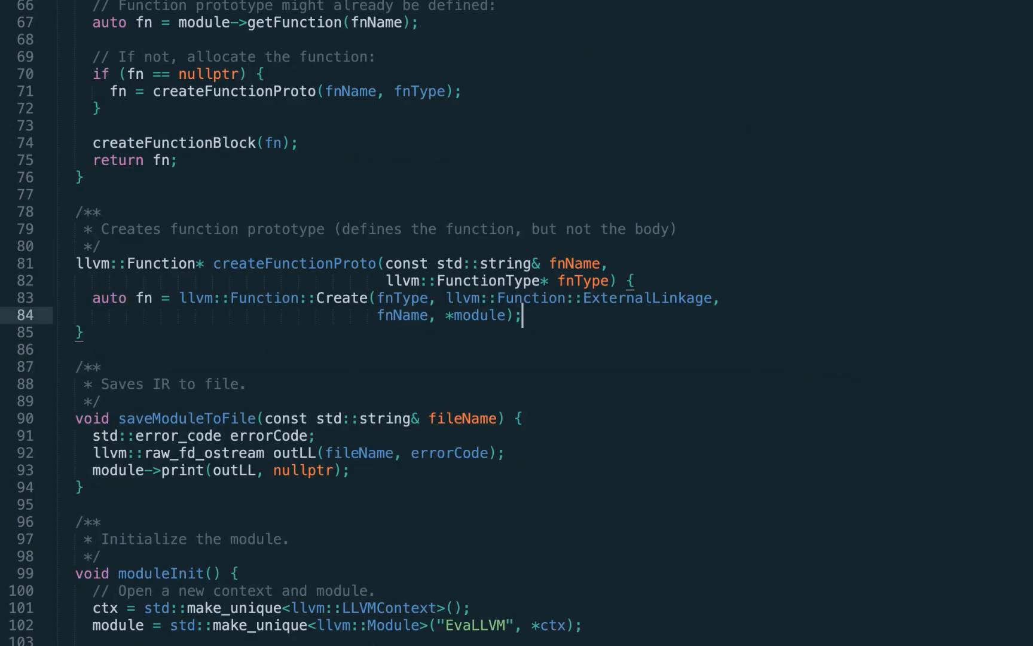
pyautogui.press('Return')
pyautogui.write('verifyFunction(*fn);')
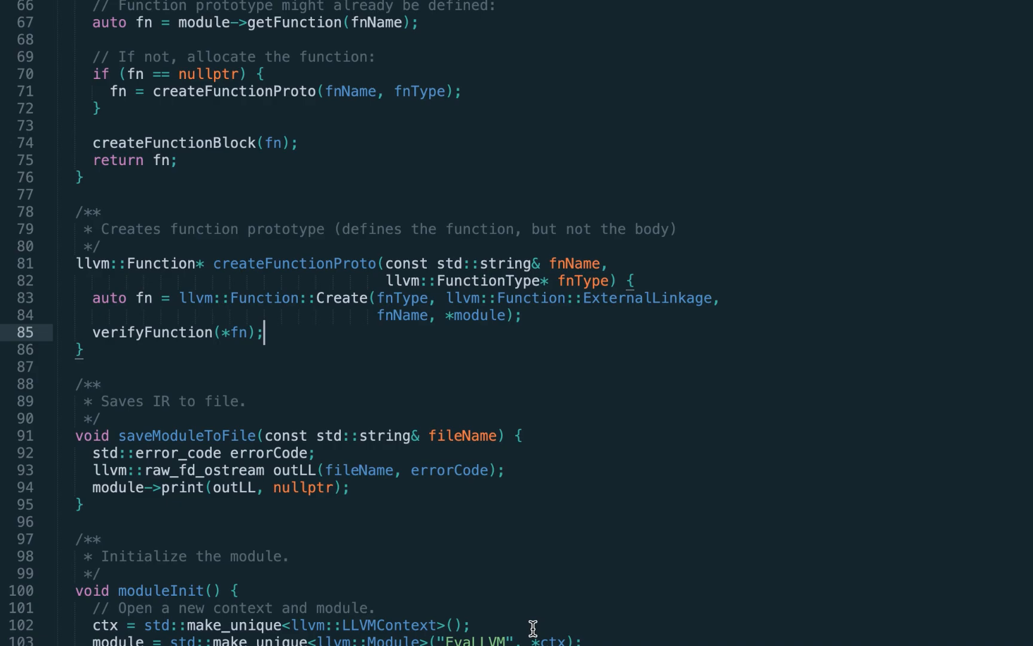
pyautogui.press('Return')
pyautogui.write('return fn;')
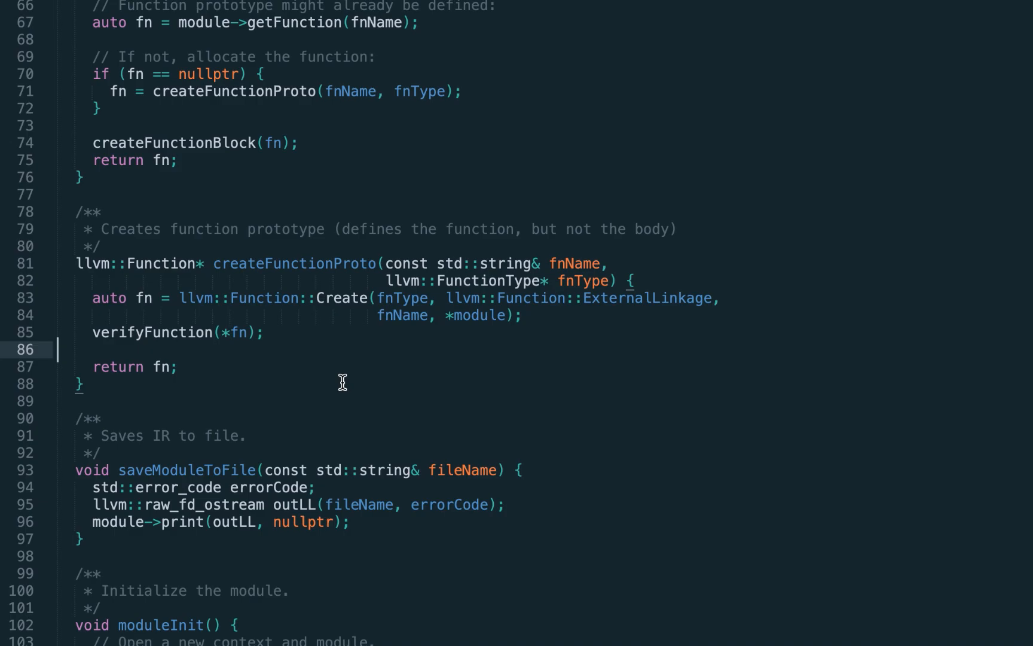
# - Include llvm/IR/Verifier.h and add builder->SetInsertPoint(entry); after the createBB call in createFunctionBlock
pyautogui.press('Return')
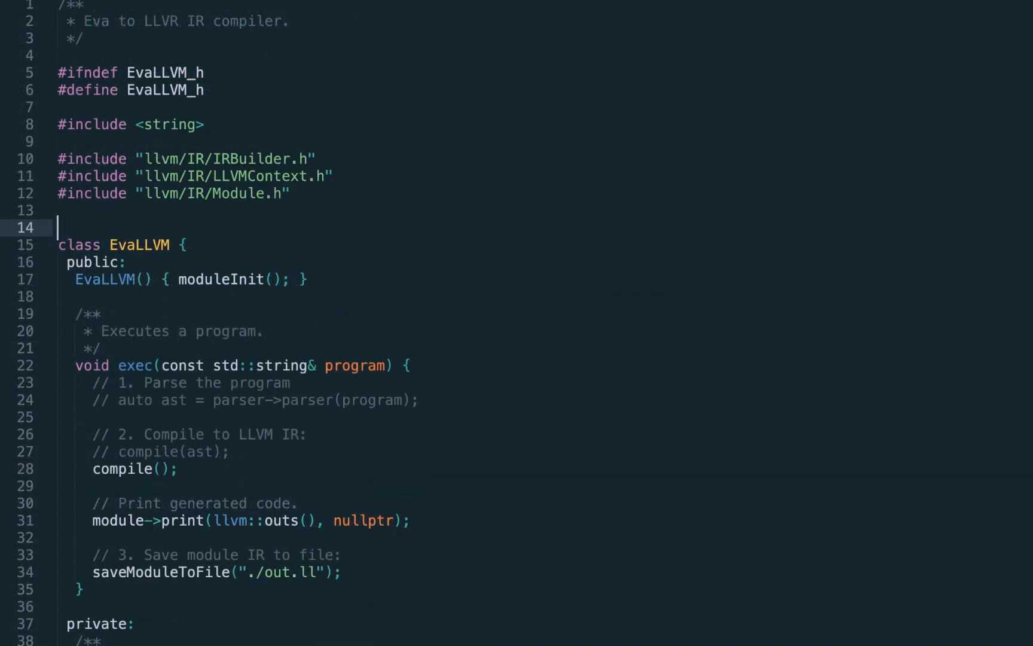
pyautogui.doubleClick(247, 210)
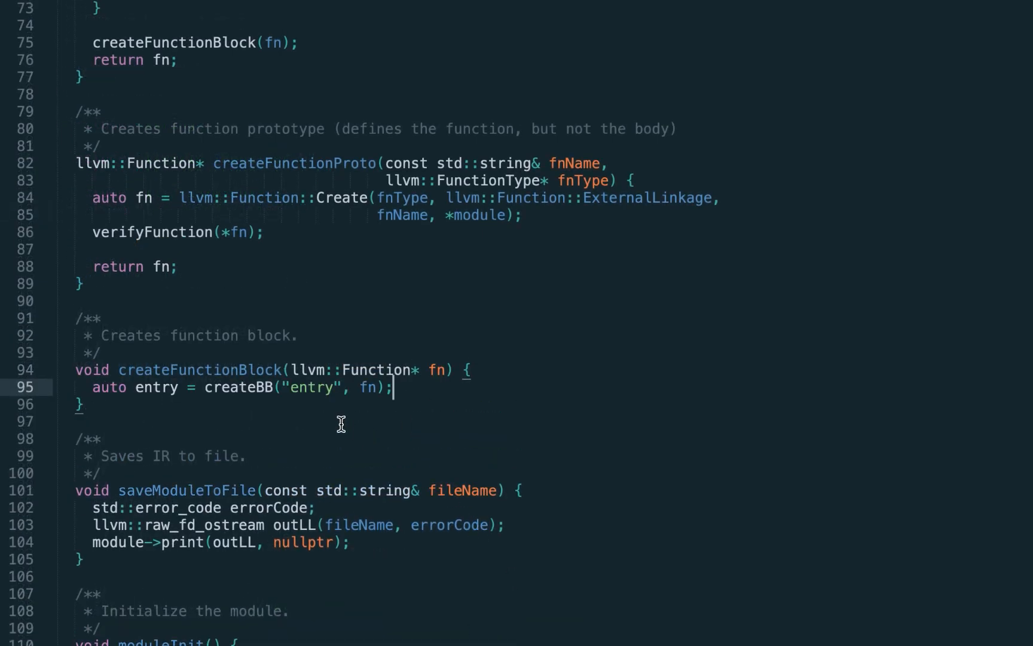
pyautogui.doubleClick(256, 388)
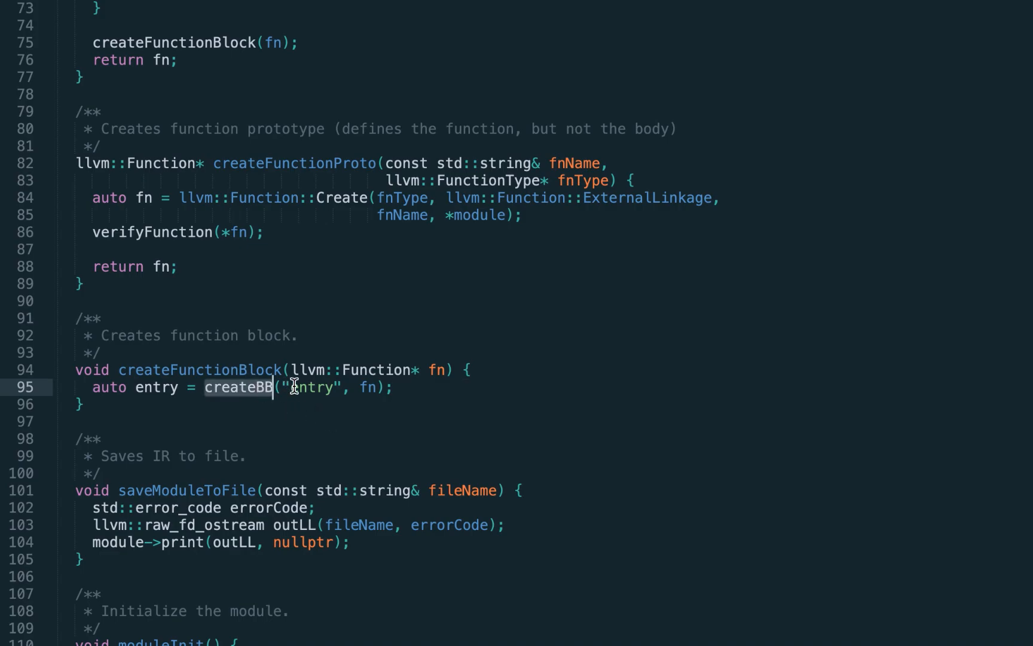
pyautogui.doubleClick(368, 389)
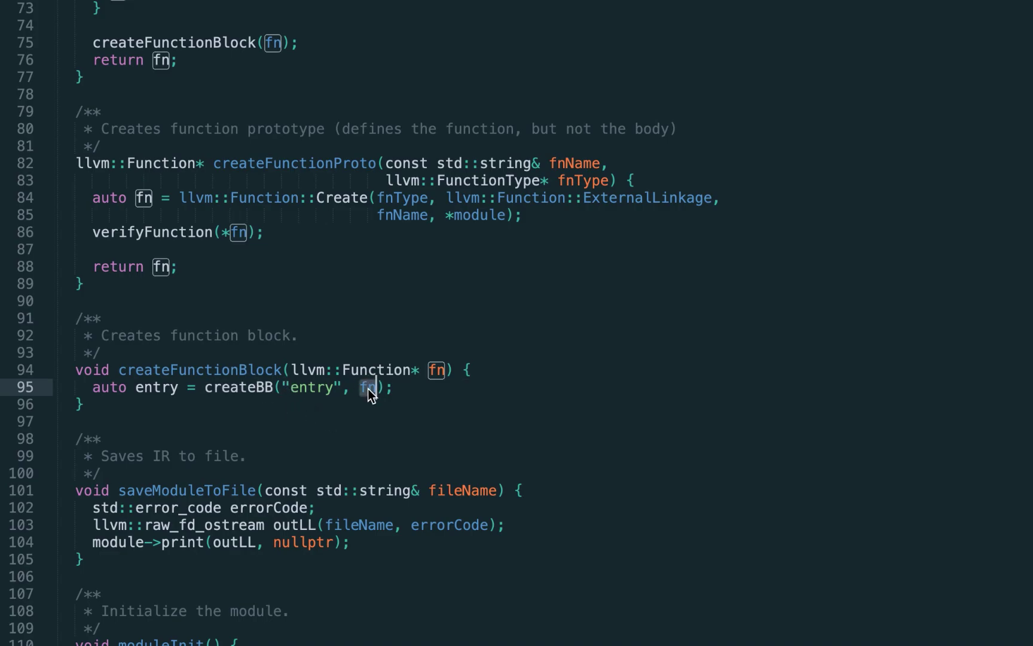
pyautogui.click(399, 390)
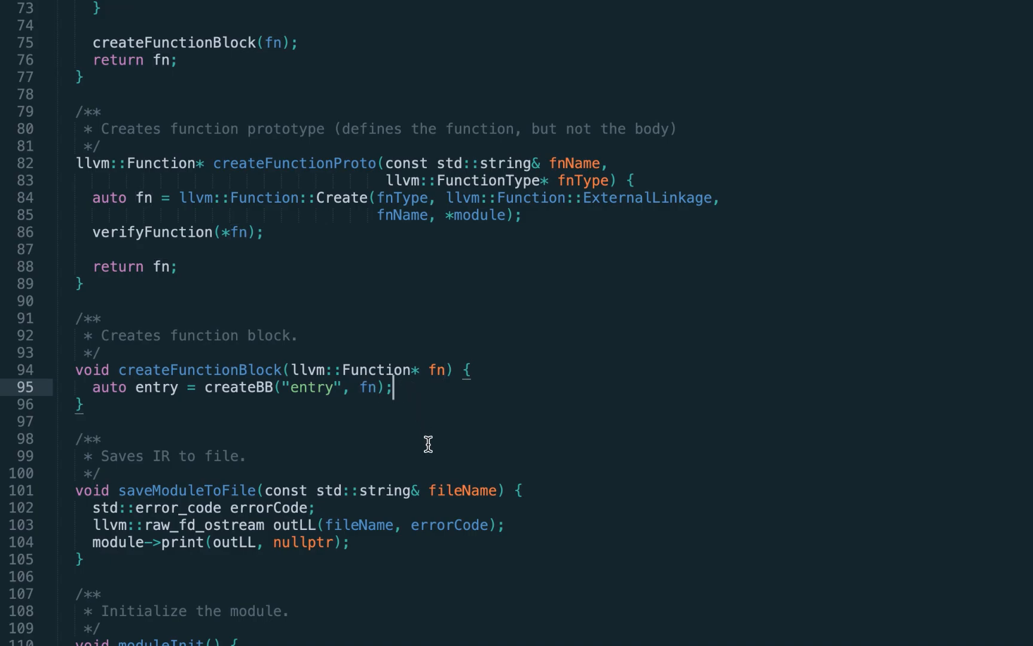
pyautogui.press('Return')
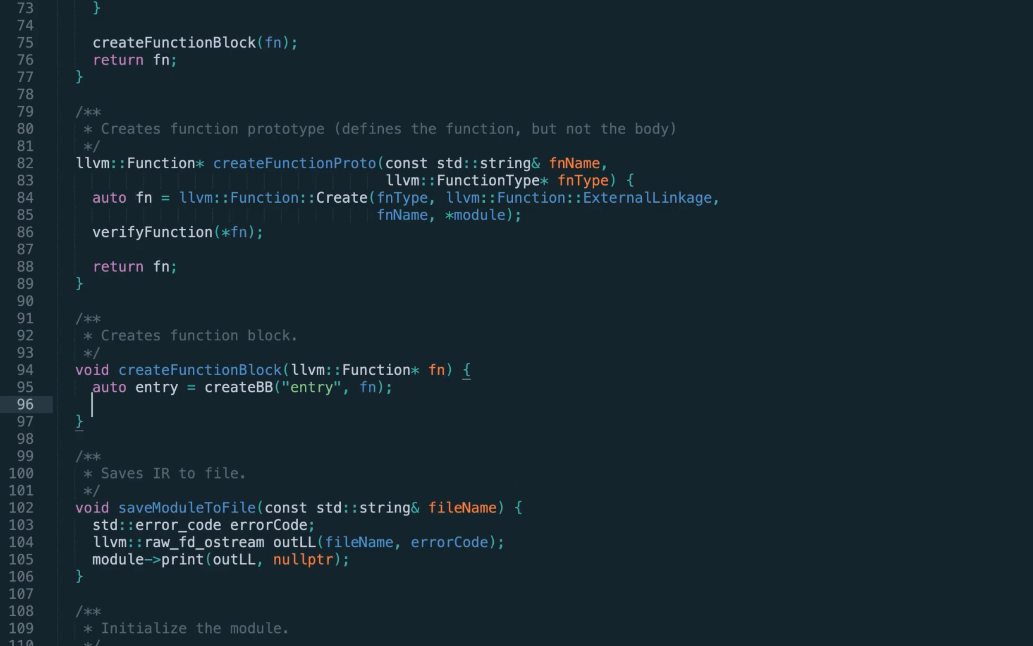
pyautogui.write('builder->SetInsertPoint(entry);')
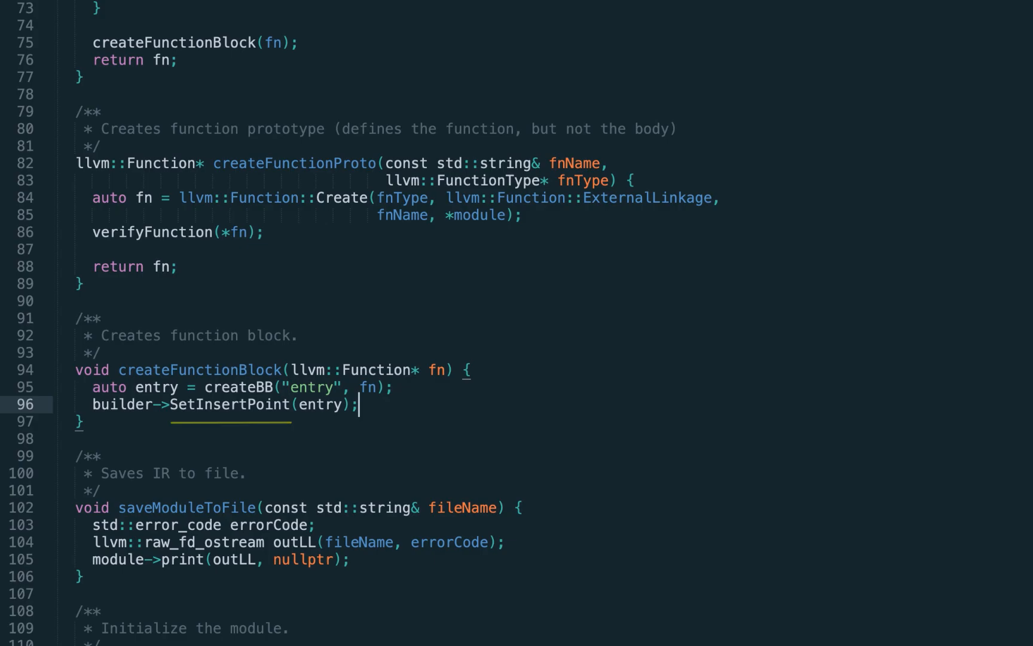
# - Paste a documented createBB(name, fn = nullptr) helper returning llvm::BasicBlock::Create(*ctx, name, fn)
pyautogui.press('Down')
pyautogui.press('End')
pyautogui.press('Return')
pyautogui.press('Return')
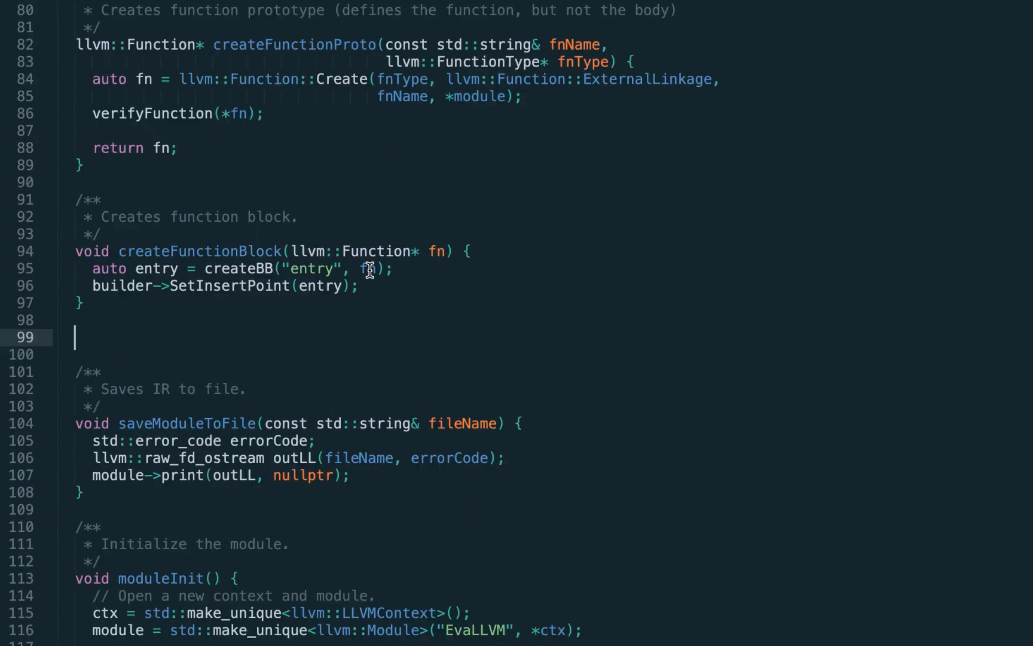
pyautogui.write('/**  * Creates a basic block. If the `fn` is passed, the block is  * automatically appended to the parent function. Otherwise,  * the block should later be appended manually via  * fn->getBasicBlockList().push_back(block);  */')
pyautogui.press('Return')
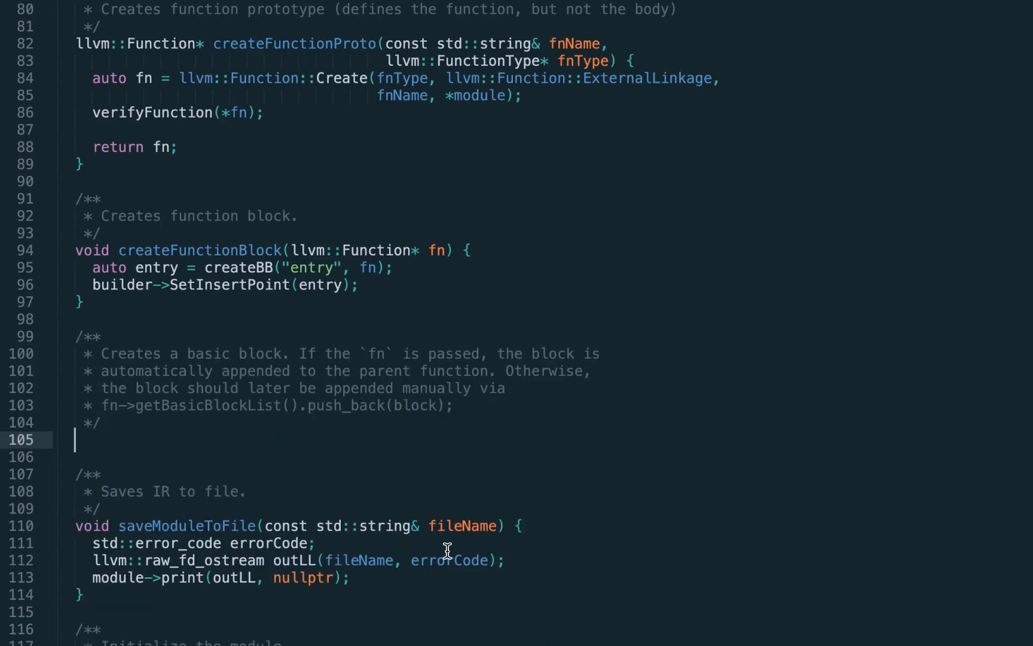
pyautogui.write('llvm::BasicBlock* createBB(std::string name, llvm::Function* fn = nullptr) {   return llvm::BasicBlock::Create(*ctx, name, fn); }')
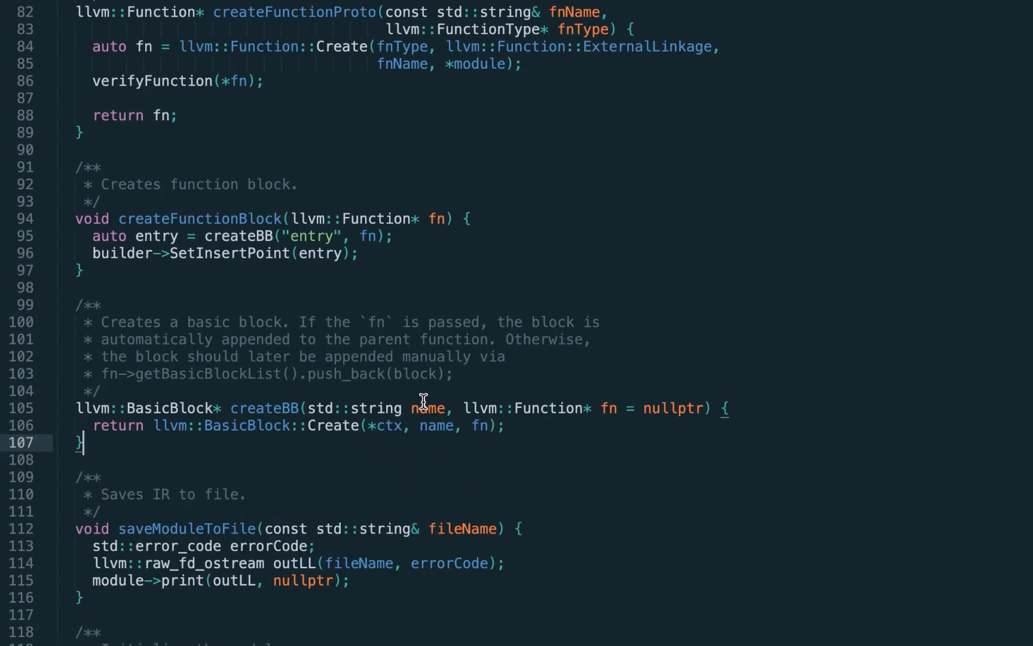
pyautogui.moveTo(445, 408); pyautogui.dragTo(307, 407)
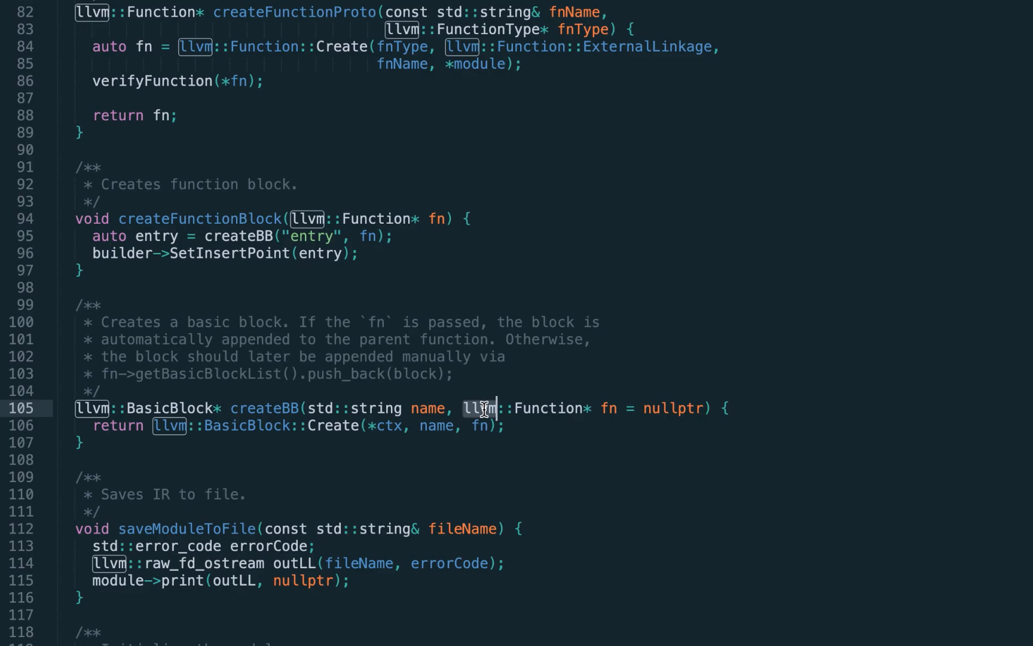
pyautogui.moveTo(465, 407); pyautogui.dragTo(617, 407)
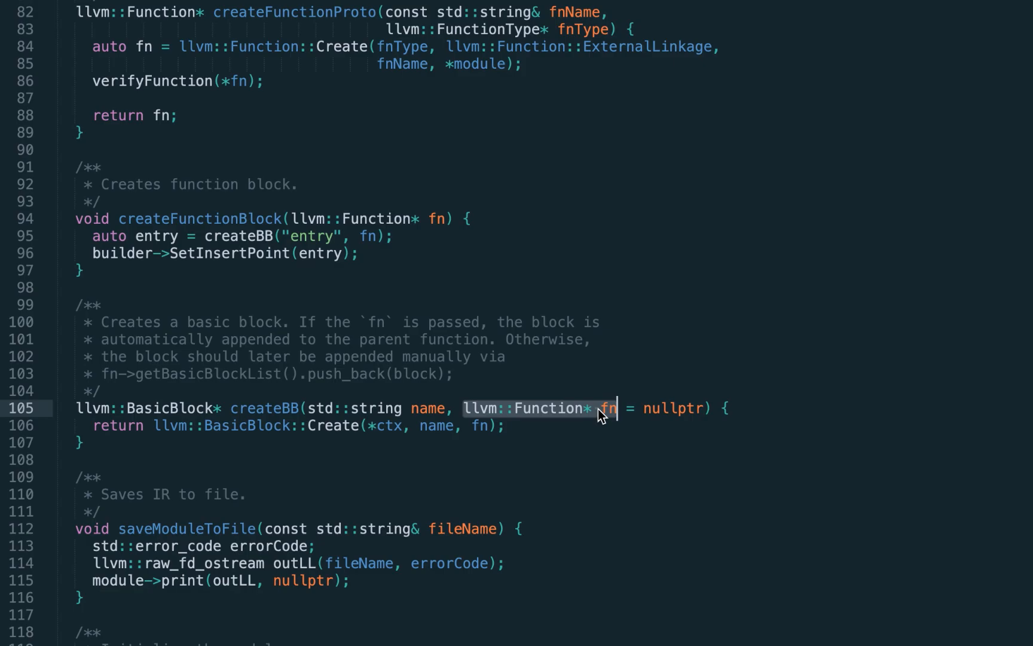
pyautogui.doubleClick(389, 425)
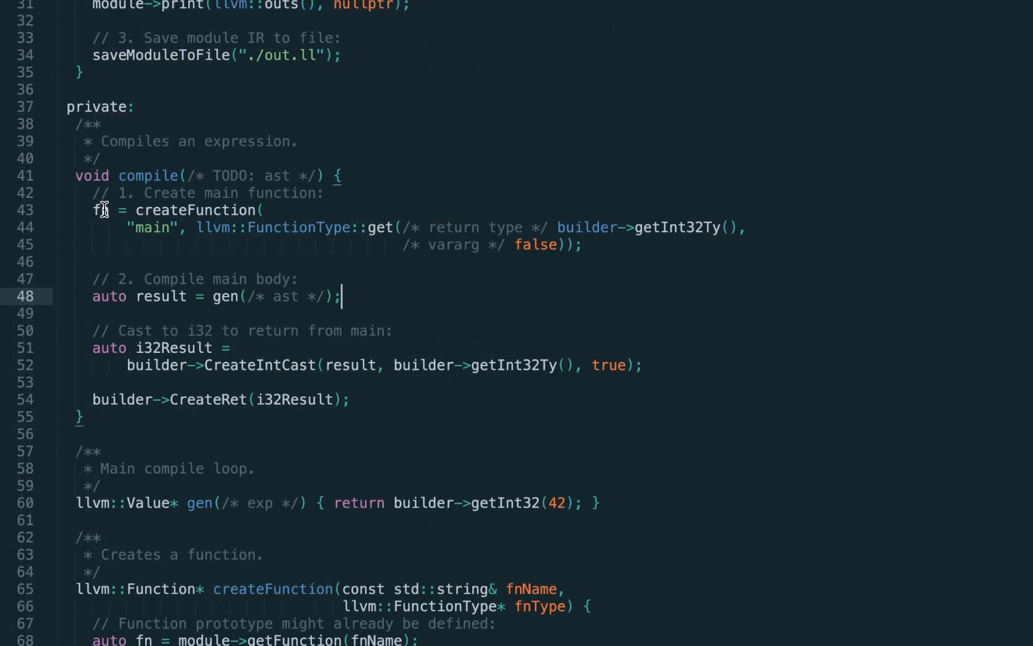
# - Declare a private llvm::Function* fn member commented 'Currently compiling function.'
pyautogui.click(100, 210)
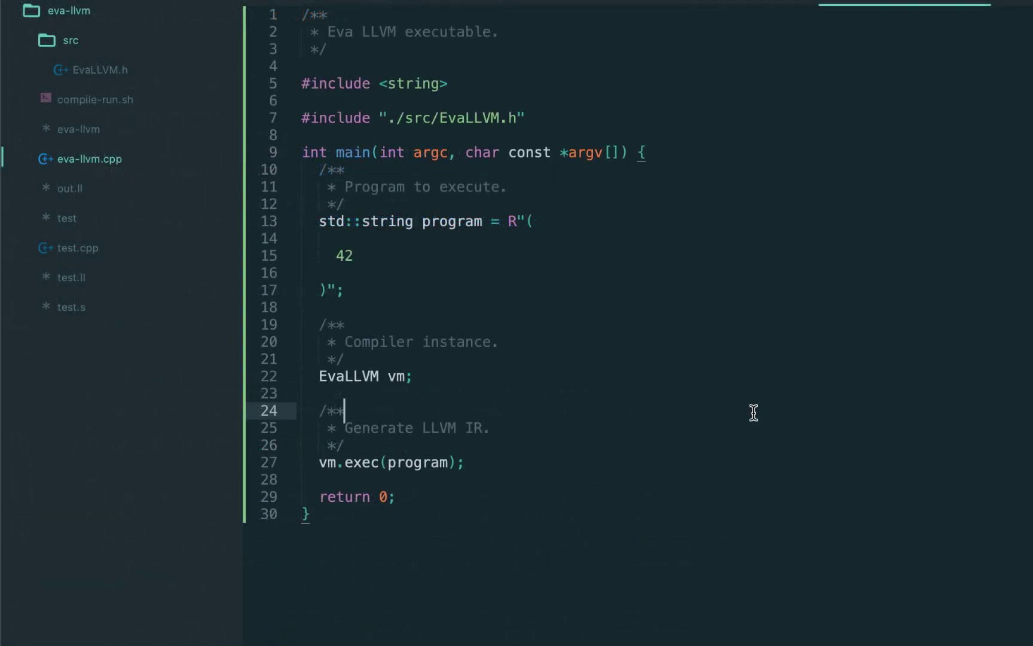
# - Build to confirm main's IR returns 42, then add '# Print result:' and echo $? to compile-run.sh
pyautogui.hotkey('ctrl', '`')
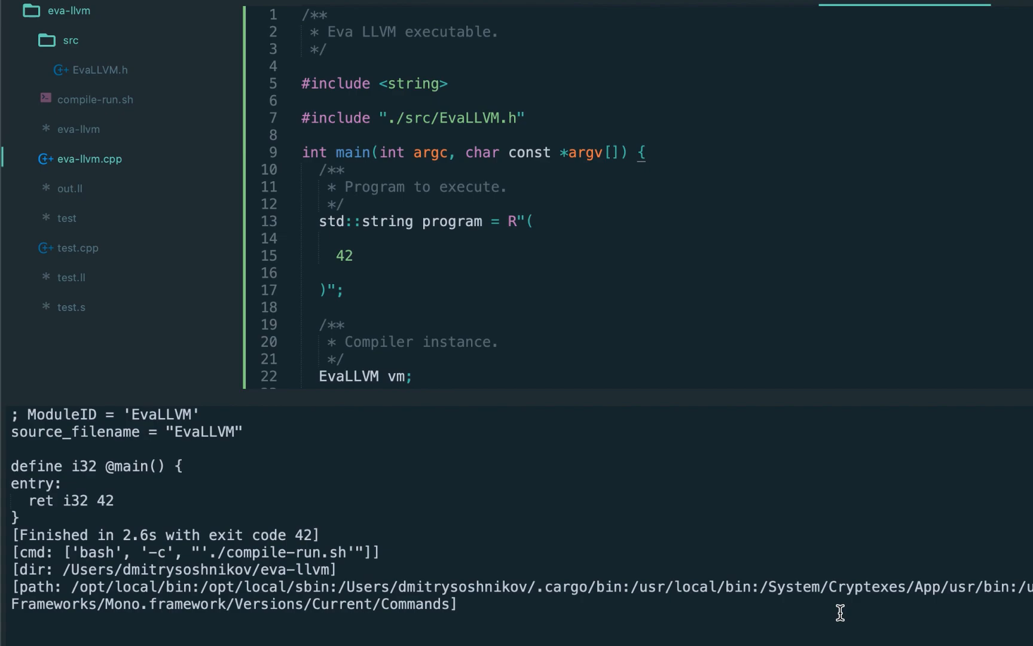
pyautogui.click(28, 517)
pyautogui.moveTo(29, 517); pyautogui.dragTo(12, 484)
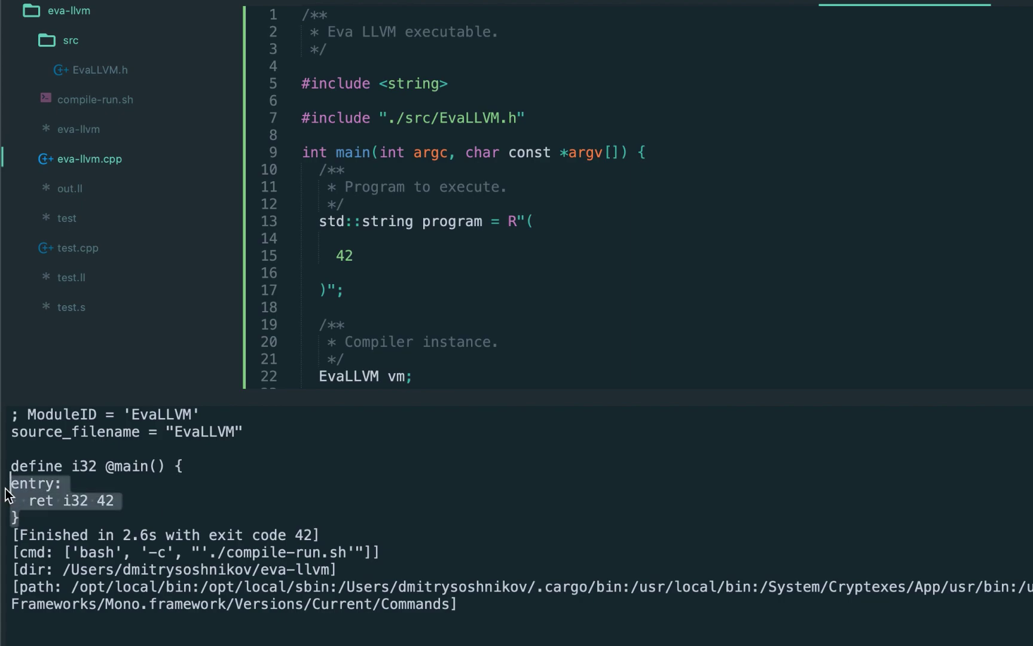
pyautogui.doubleClick(305, 534)
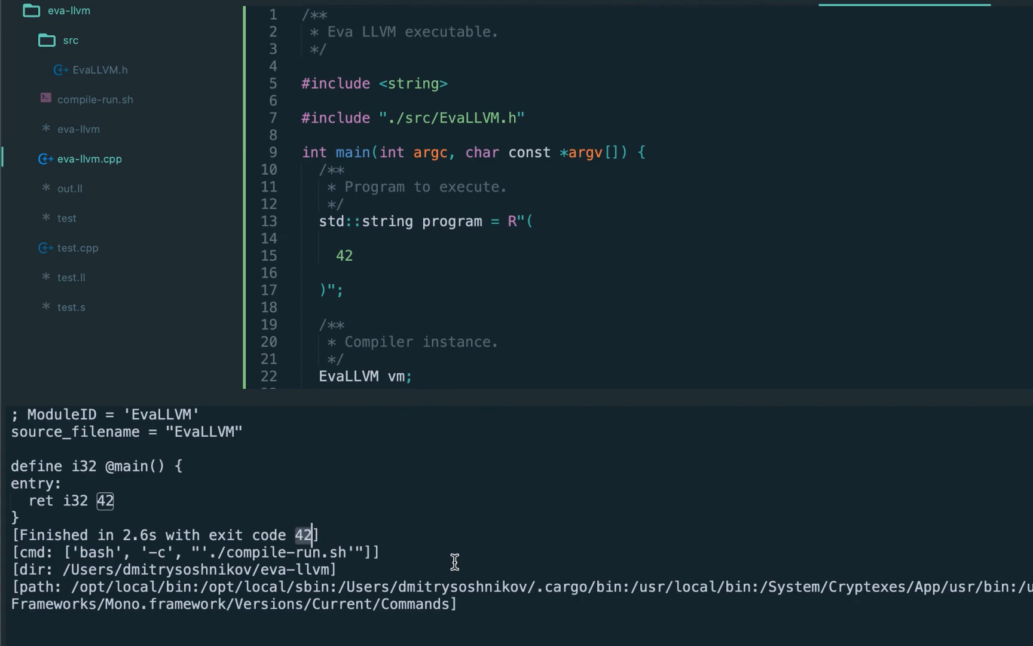
pyautogui.doubleClick(105, 501)
pyautogui.click(175, 502)
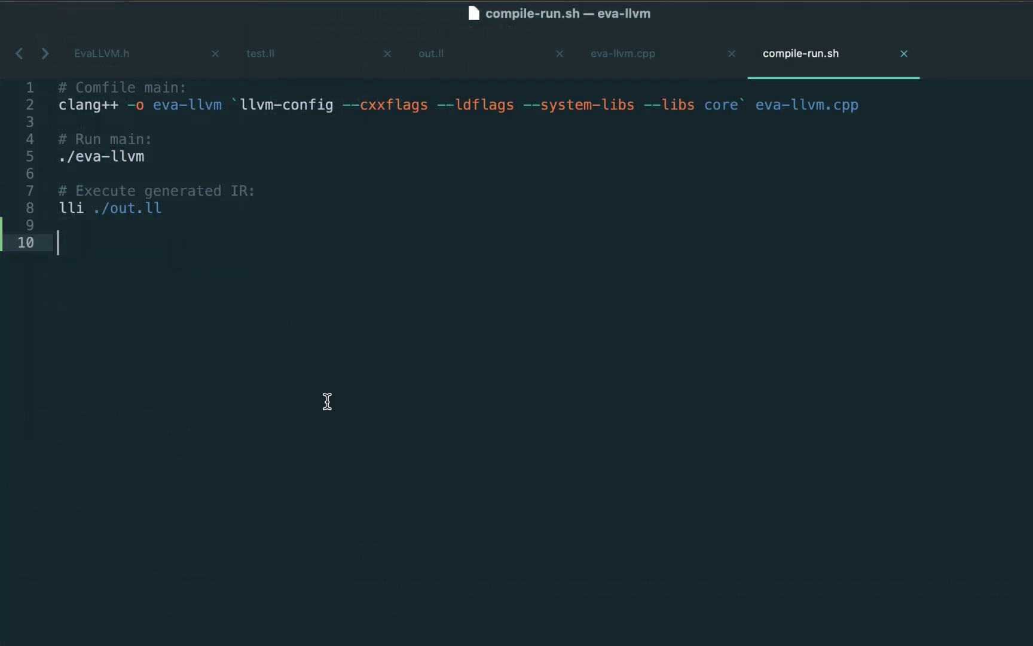
pyautogui.write('# Print result: echo $?')
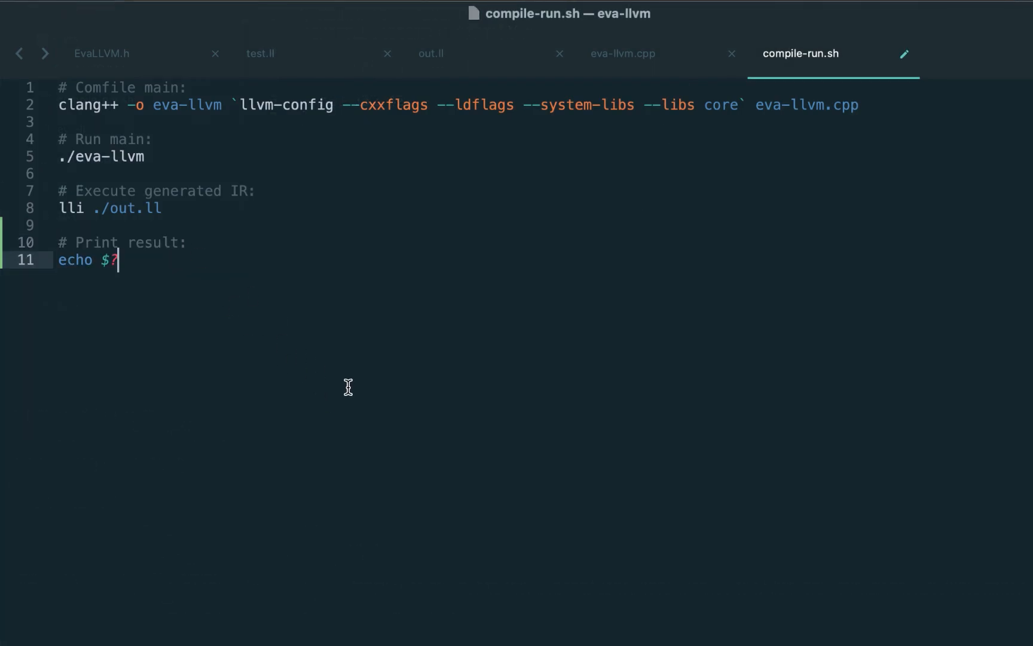
# - Save compile-run.sh with printf "\n" after echo $? and rebuild so 42 prints on its own line
pyautogui.press('super+s')
pyautogui.write('printf "\\n"')
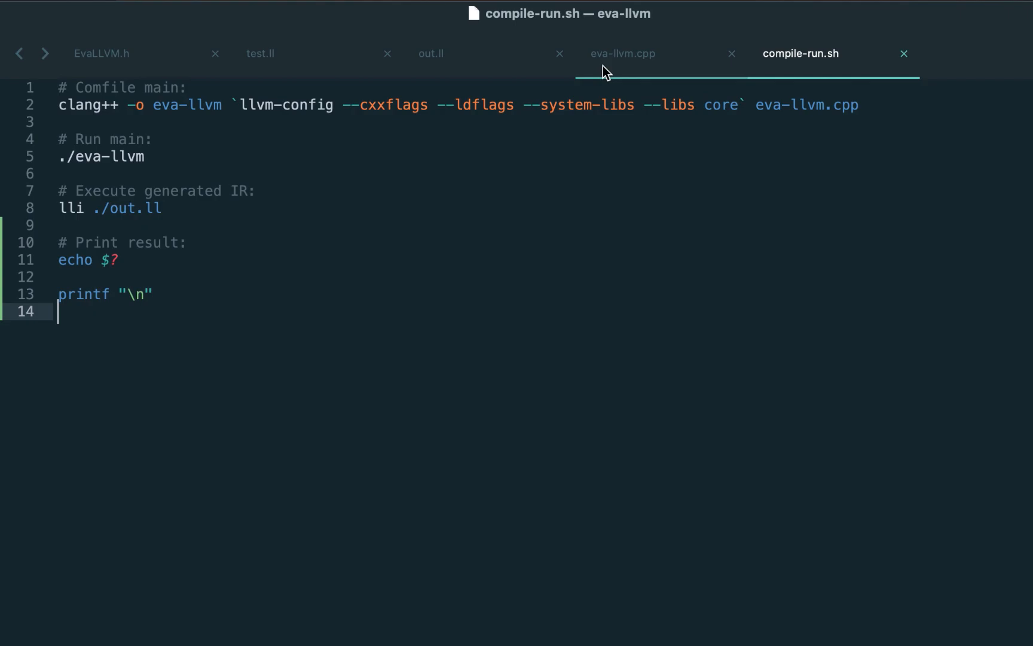
pyautogui.press('super+b')
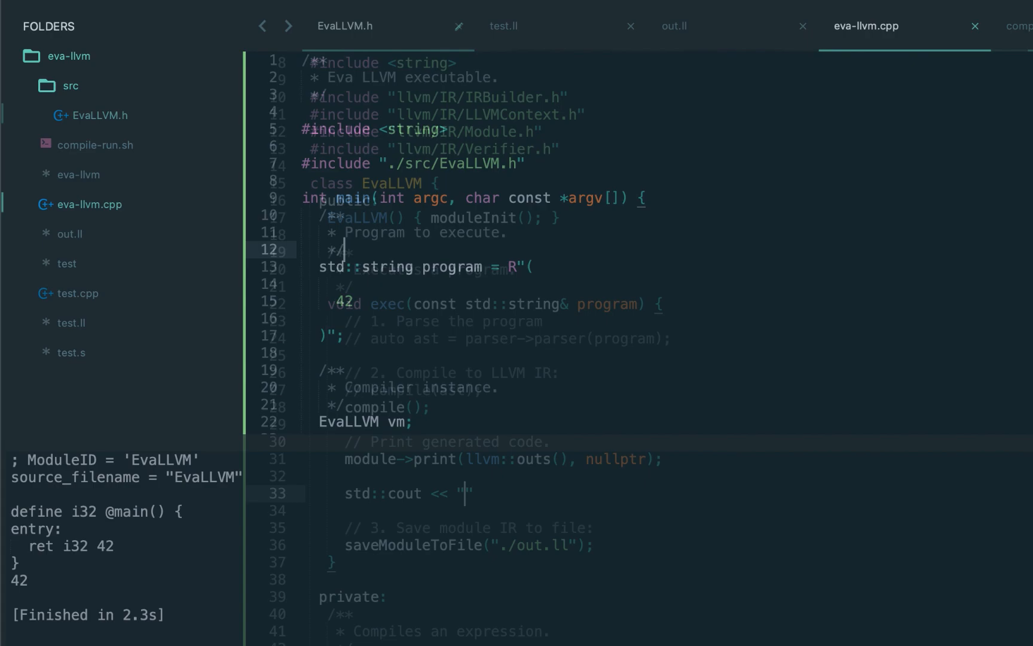
pyautogui.write('\\n";')
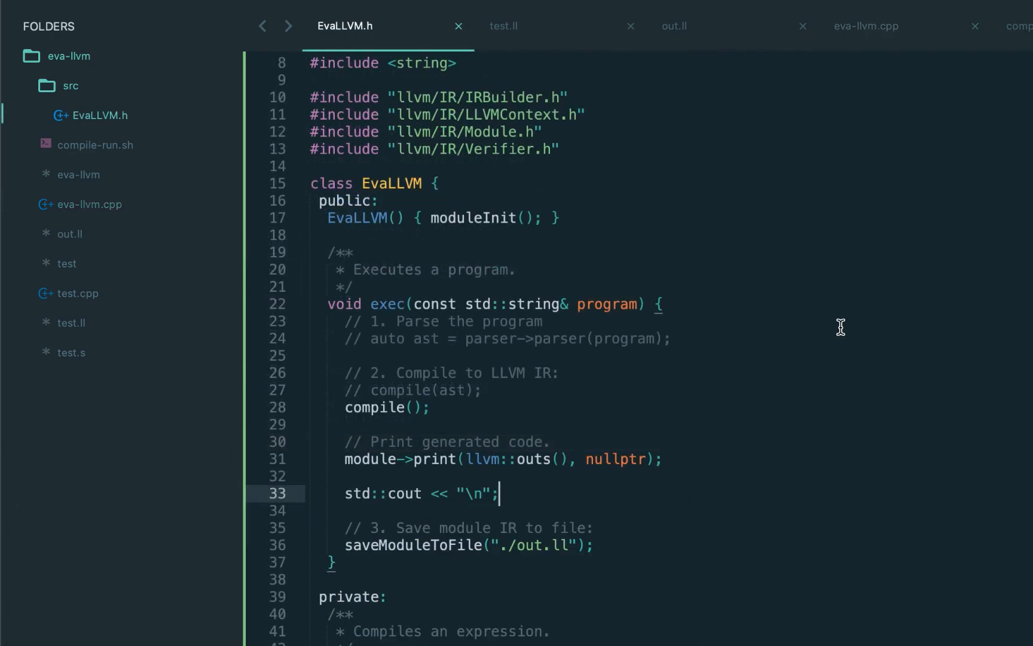
pyautogui.scroll(5, 517, 323)
# - Add std::cout << "\n"; after module->print, include <iostream>, order the includes, and save EvaLLVM.h
pyautogui.click(517, 180)
pyautogui.press('Return')
pyautogui.write('#include <iostream')
pyautogui.press('Escape')
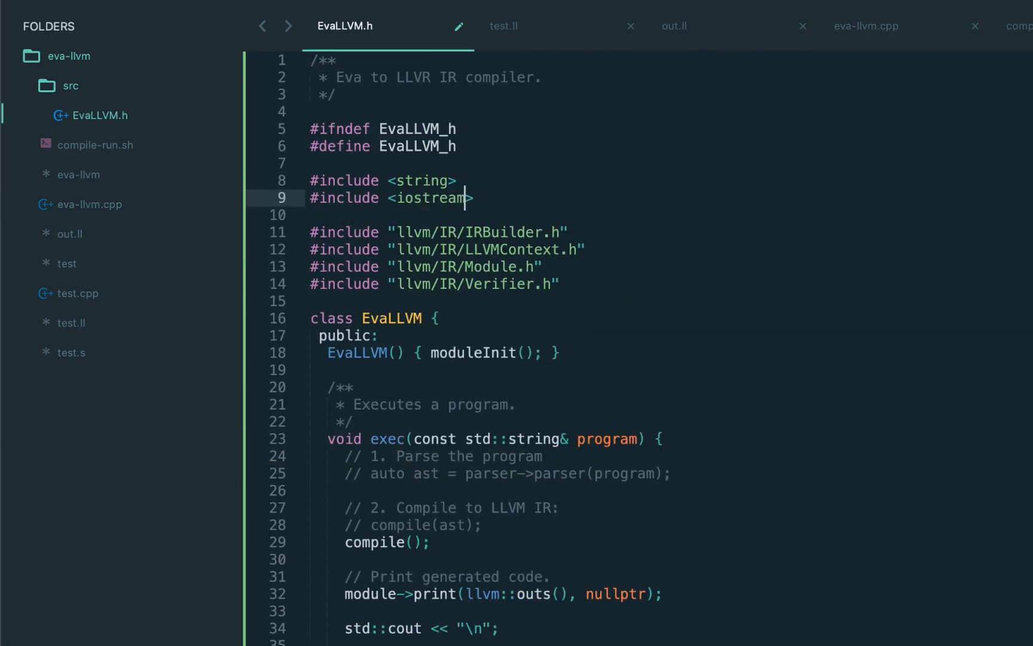
pyautogui.press('ctrl+super+Up')
pyautogui.press('super+s')
# - Rebuild from eva-llvm.cpp and confirm the IR prints separately from the result 42
pyautogui.click(867, 26)
pyautogui.click(799, 354)
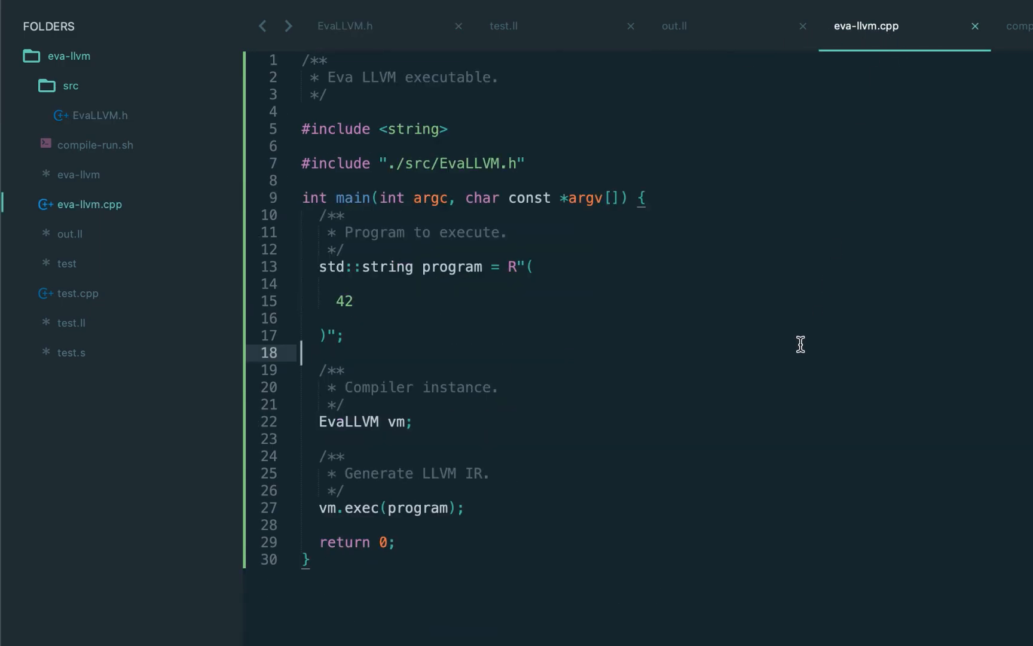
pyautogui.press('super+b')
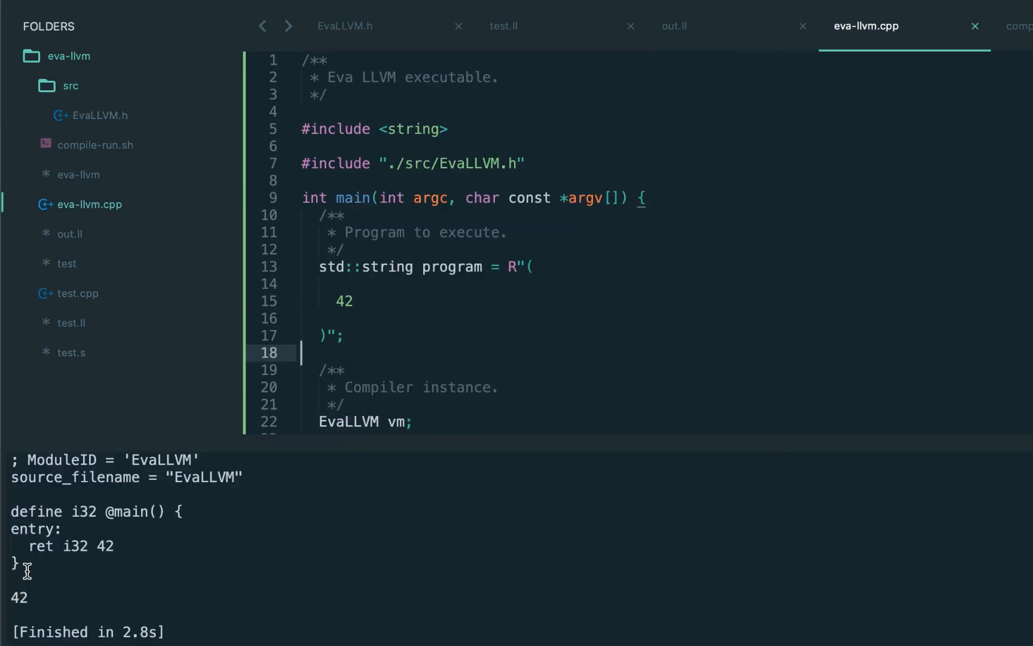
pyautogui.moveTo(24, 565); pyautogui.dragTo(3, 456)
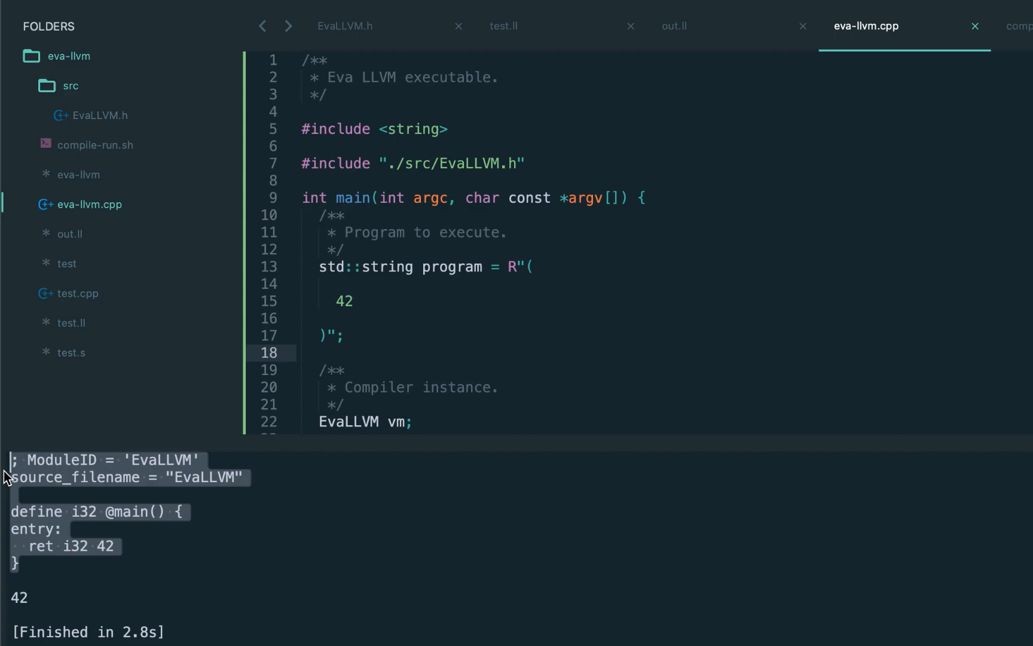
pyautogui.click(44, 566)
pyautogui.doubleClick(18, 598)
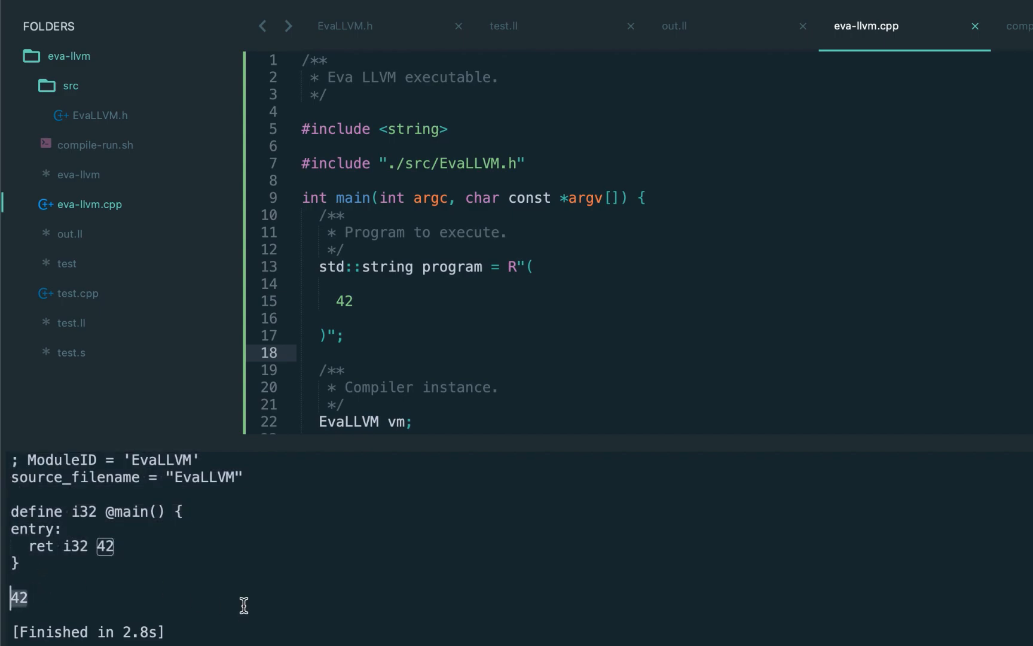
pyautogui.press('Right')
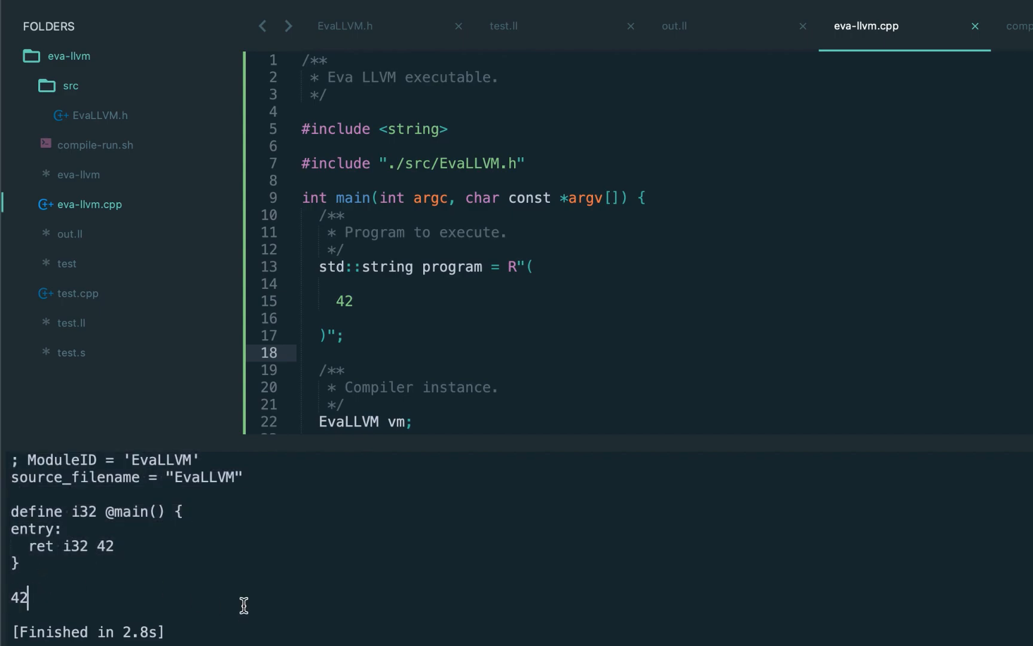